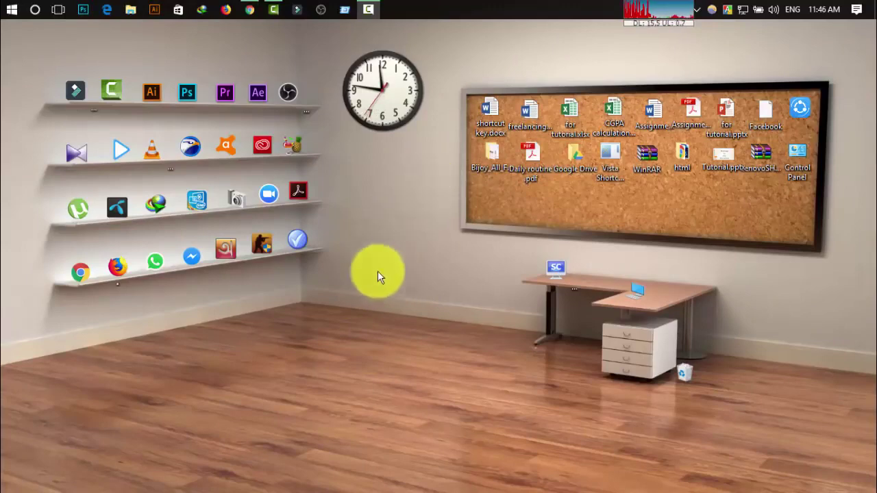
# Open the Start menu and search panel, then close the search panel.
pyautogui.click(14, 8)
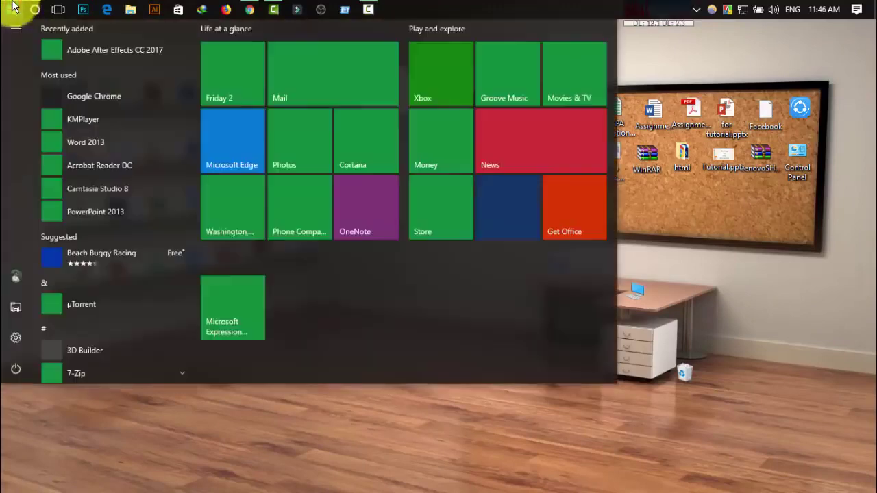
pyautogui.click(33, 13)
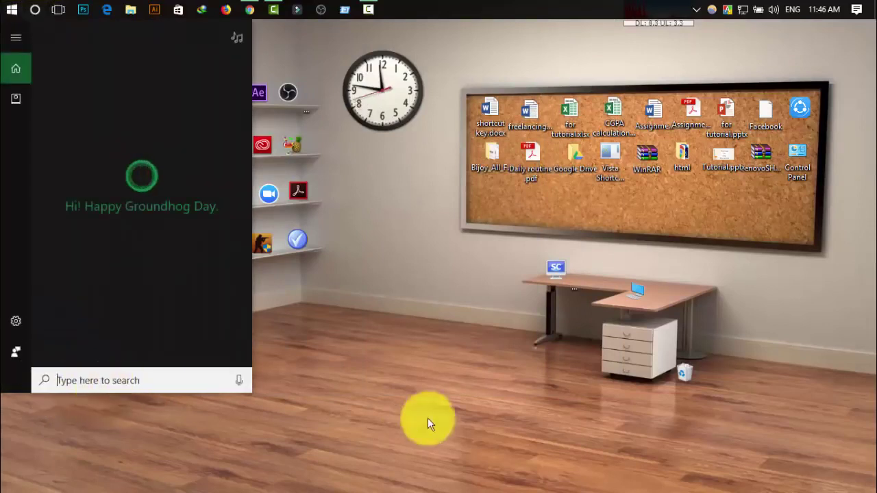
pyautogui.click(407, 336)
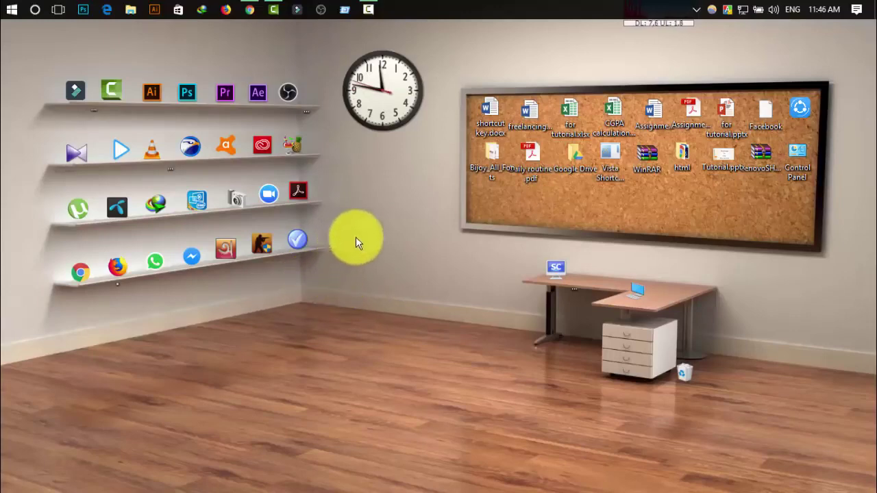
# Create a new blank Excel worksheet on the desktop, then delete it.
pyautogui.rightClick(343, 255)
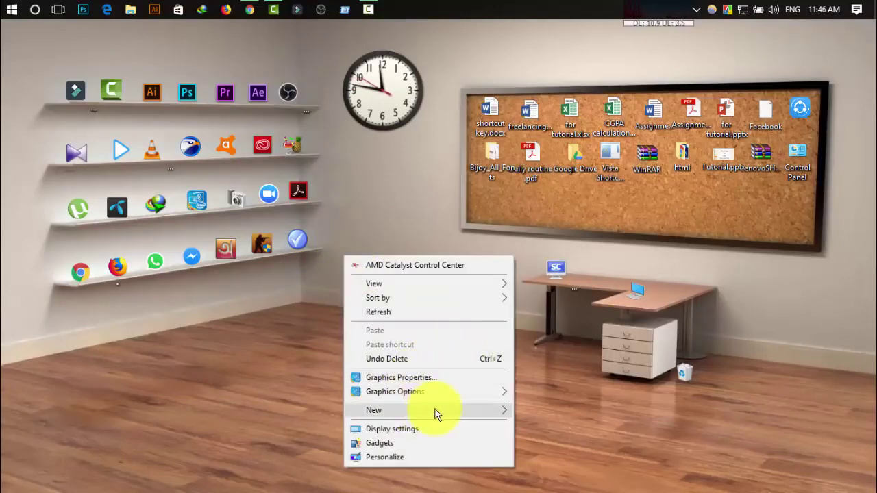
pyautogui.moveTo(373, 410)
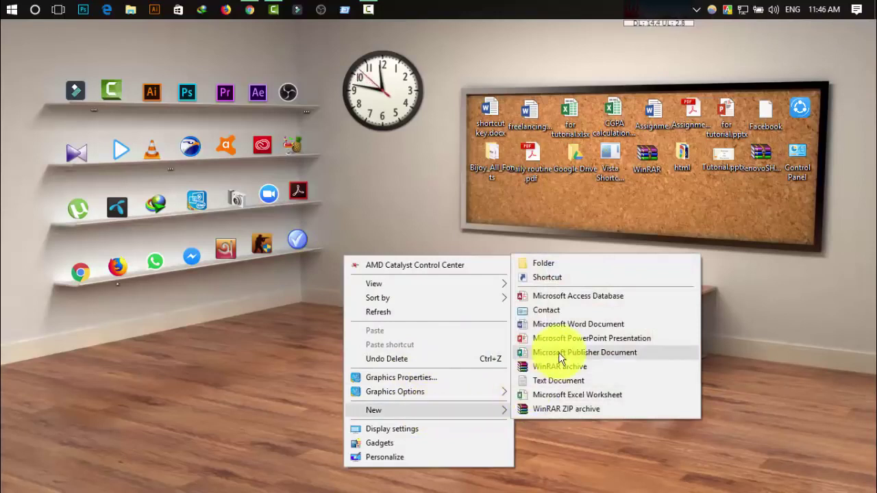
pyautogui.click(576, 396)
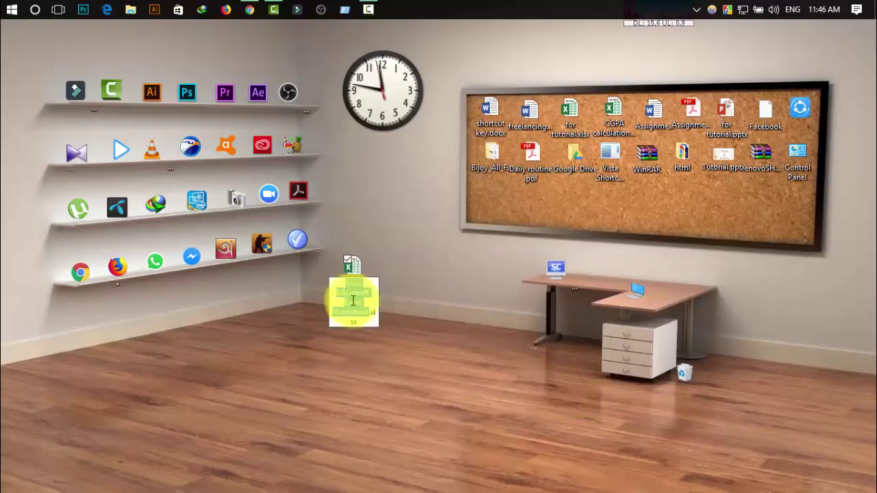
pyautogui.click(418, 291)
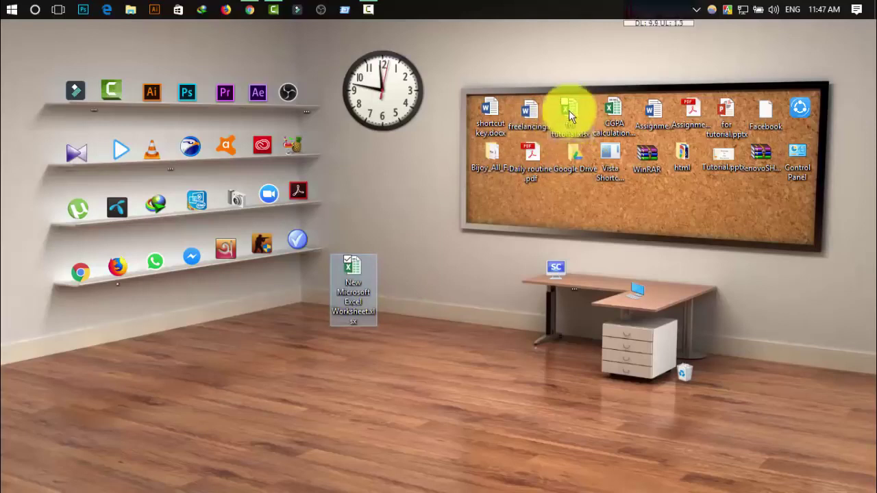
pyautogui.click(414, 283)
pyautogui.click(344, 290)
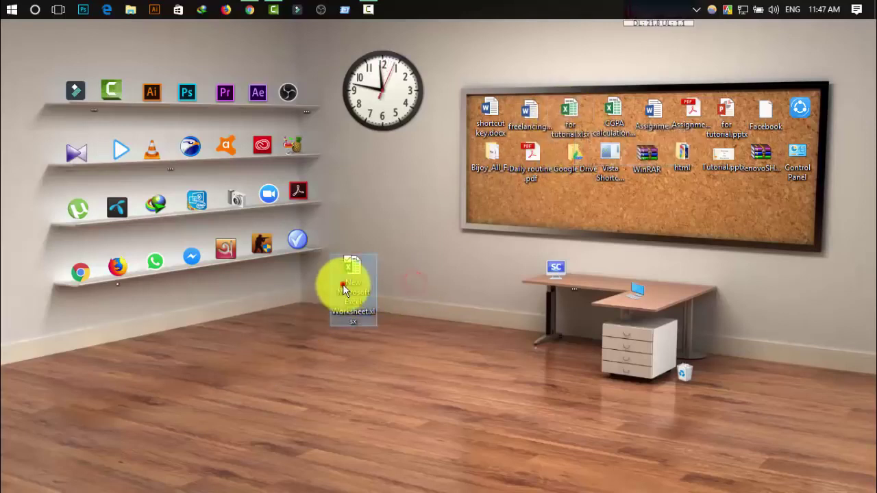
pyautogui.press('Delete')
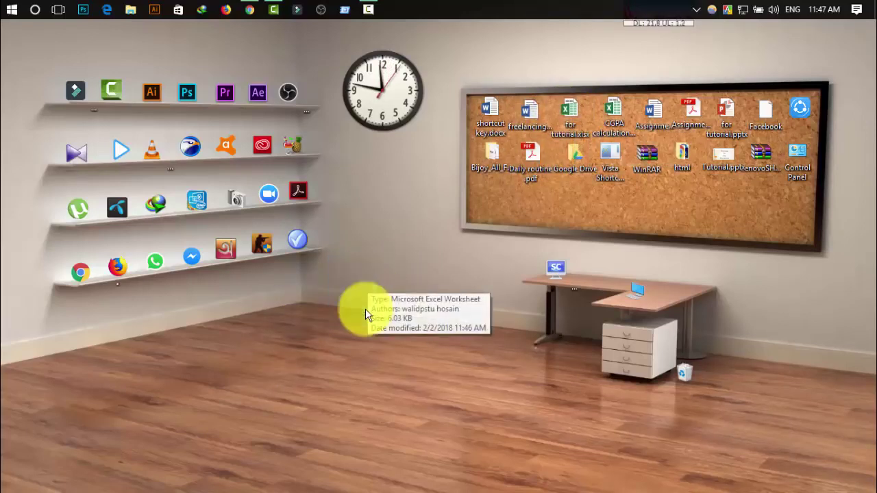
# Move for tutorial.xlsx onto the open wall area and open it in Excel.
pyautogui.click(572, 113)
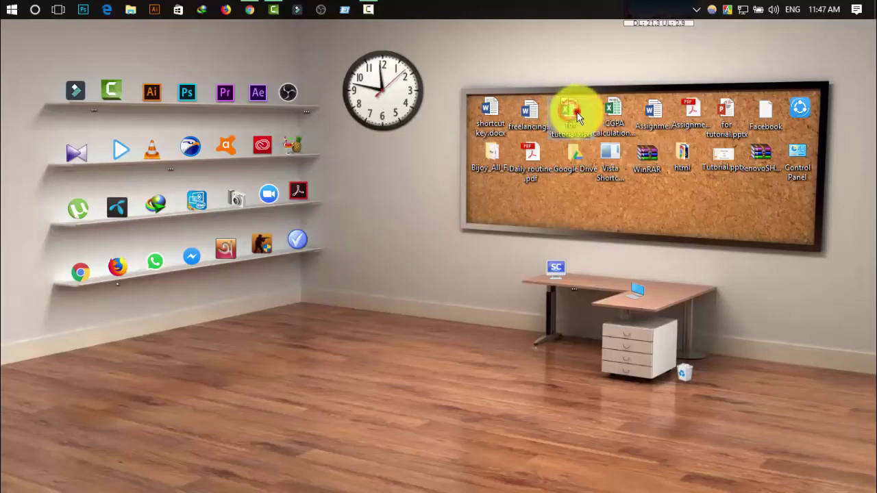
pyautogui.moveTo(577, 114); pyautogui.dragTo(326, 271)
pyautogui.moveTo(392, 273); pyautogui.dragTo(374, 286)
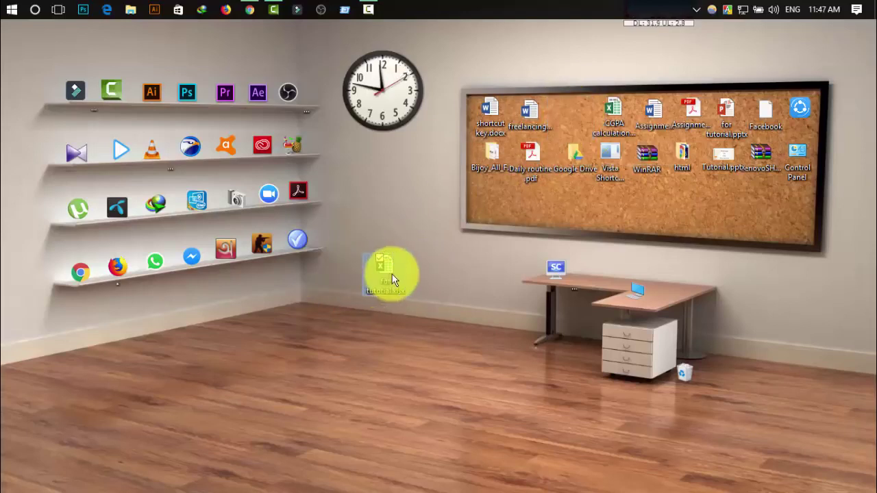
pyautogui.doubleClick(392, 276)
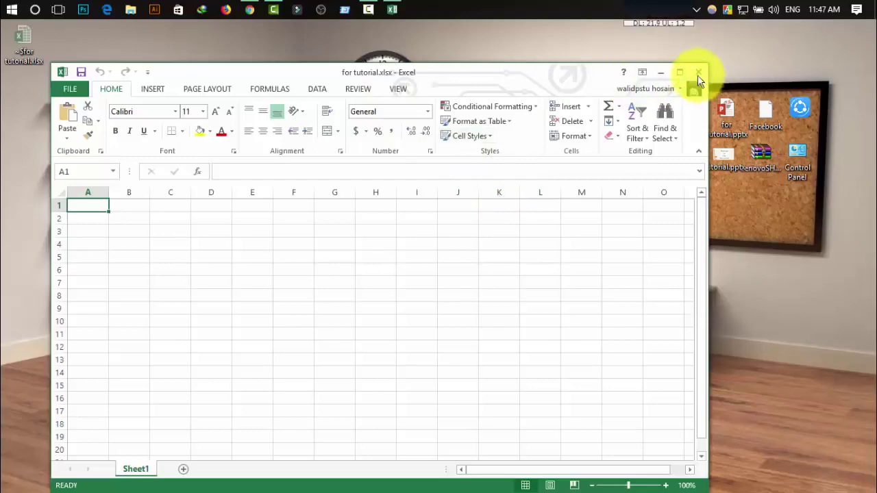
# Maximize the workbook window and select cells D4, E5 and B2, returning to A1 between.
pyautogui.click(682, 70)
pyautogui.click(155, 196)
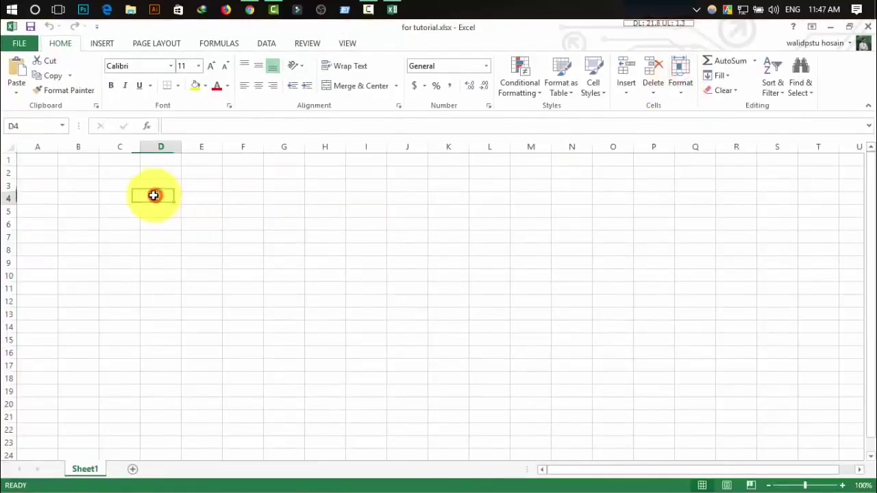
pyautogui.click(46, 160)
pyautogui.click(209, 207)
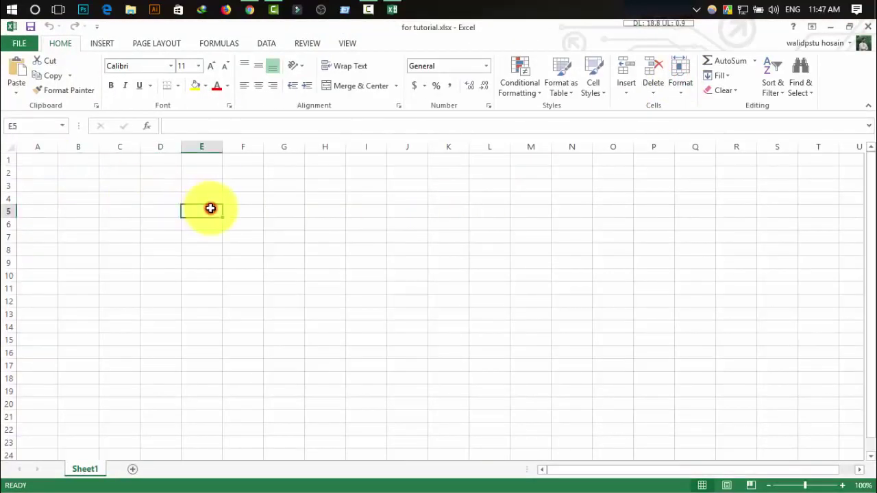
pyautogui.click(85, 178)
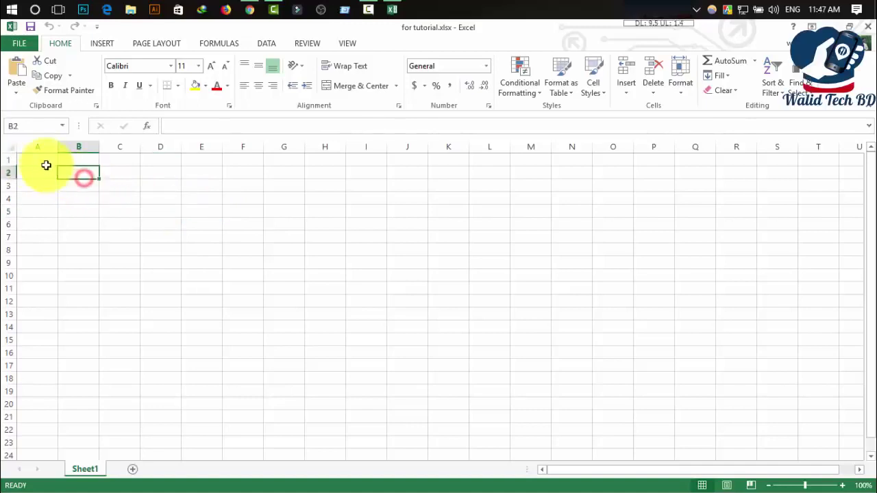
pyautogui.click(37, 156)
# Select cells C4, G4, F4 and C5 in turn, returning to A1 after each.
pyautogui.click(132, 197)
pyautogui.click(45, 162)
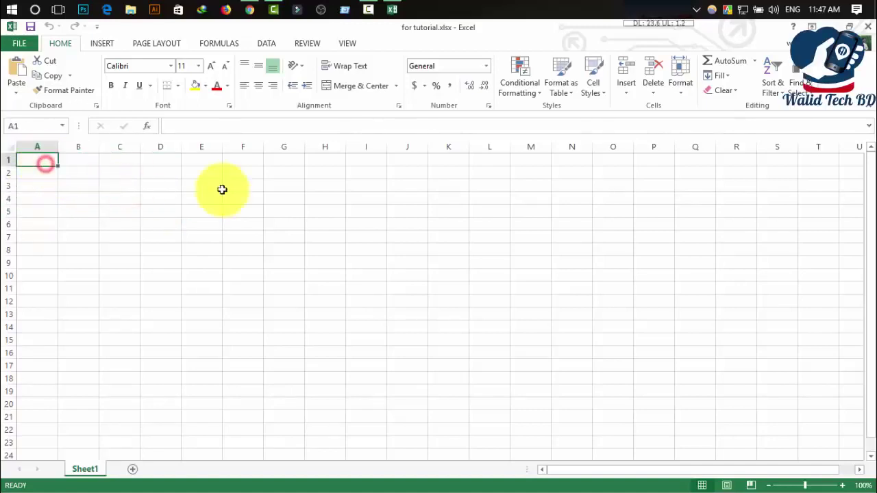
pyautogui.click(282, 199)
pyautogui.click(47, 165)
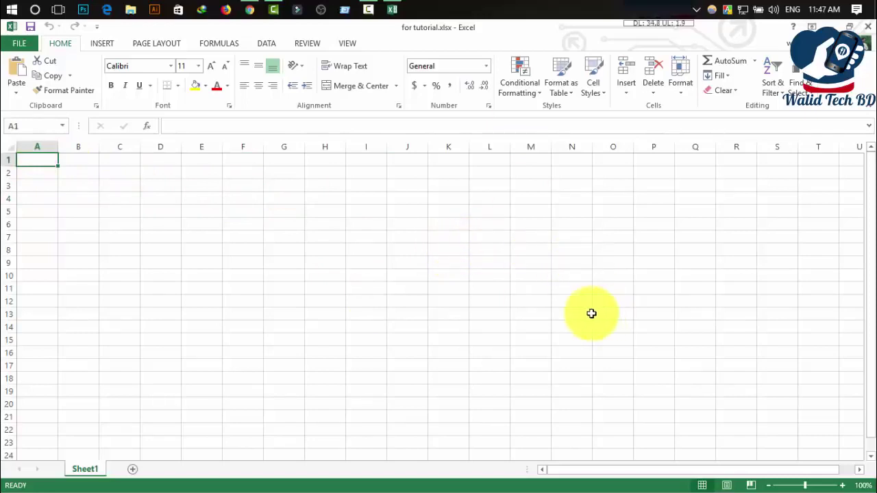
pyautogui.click(236, 197)
pyautogui.click(55, 166)
pyautogui.click(102, 213)
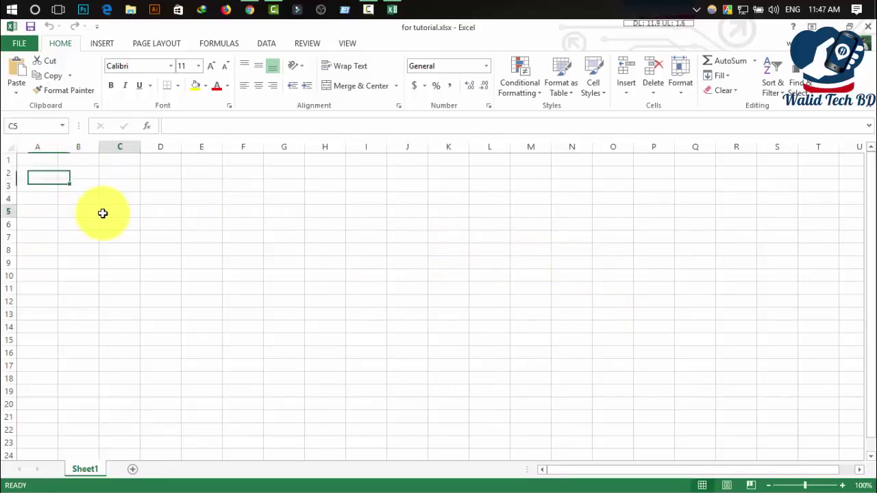
pyautogui.click(44, 161)
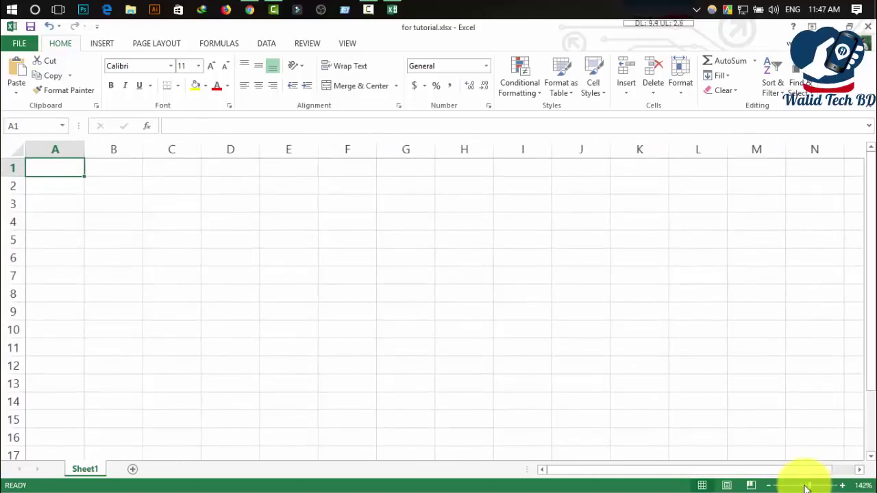
pyautogui.click(153, 231)
pyautogui.click(71, 169)
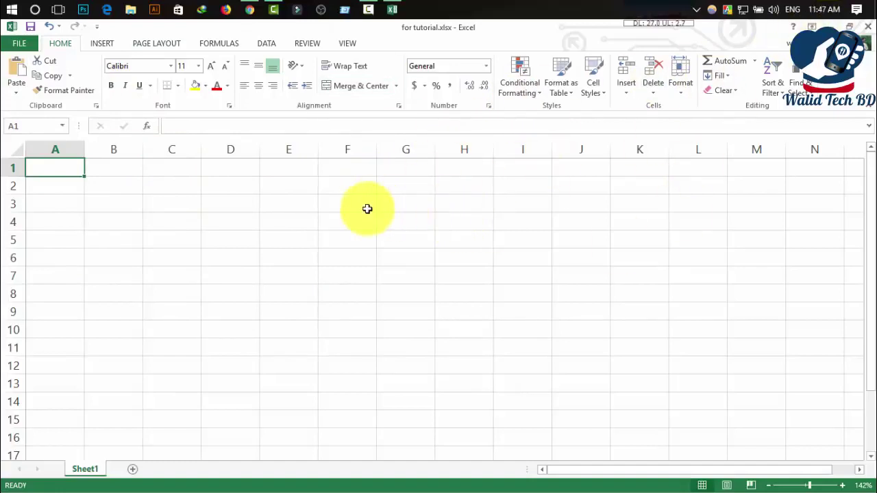
pyautogui.click(166, 225)
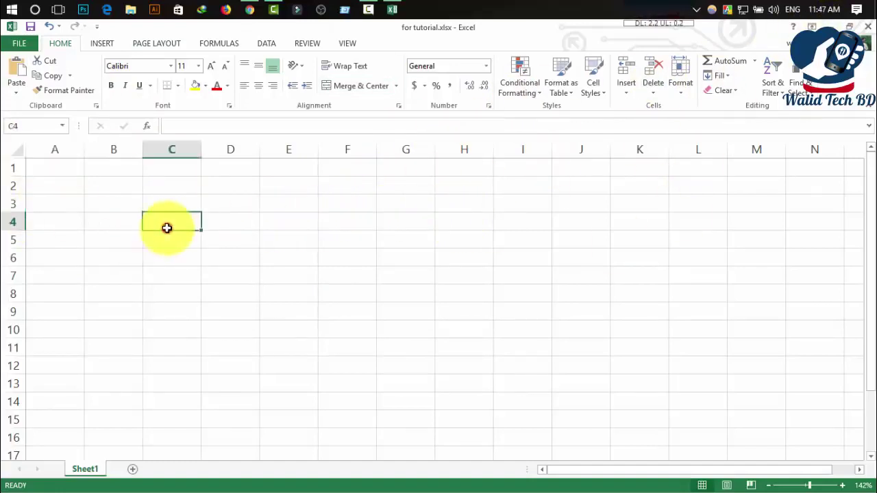
pyautogui.click(237, 203)
pyautogui.click(229, 222)
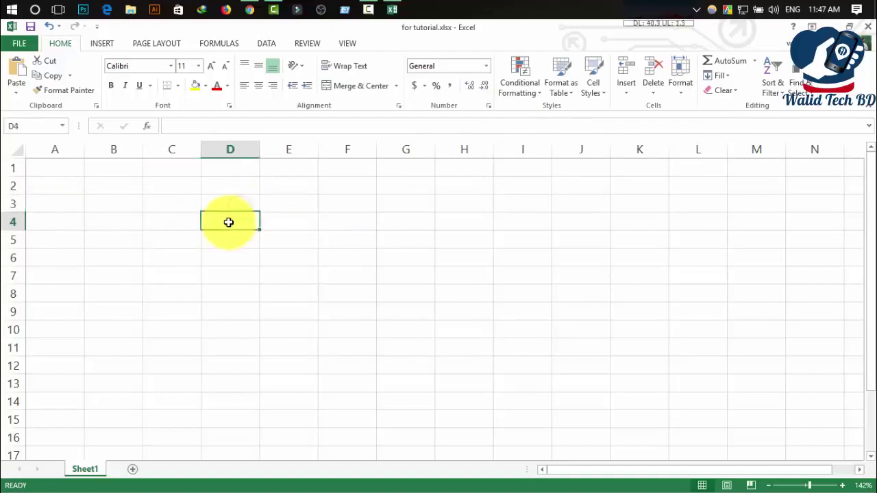
pyautogui.click(166, 226)
pyautogui.click(226, 242)
pyautogui.click(171, 237)
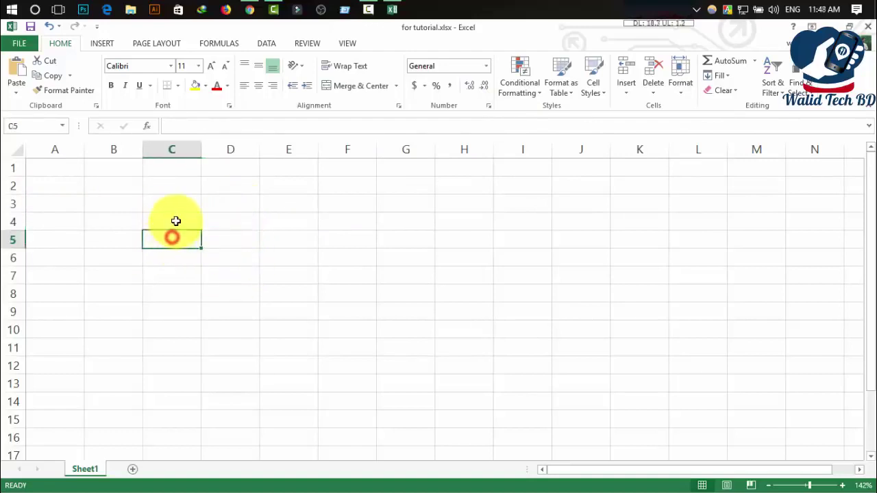
pyautogui.click(177, 221)
pyautogui.click(176, 202)
pyautogui.click(176, 220)
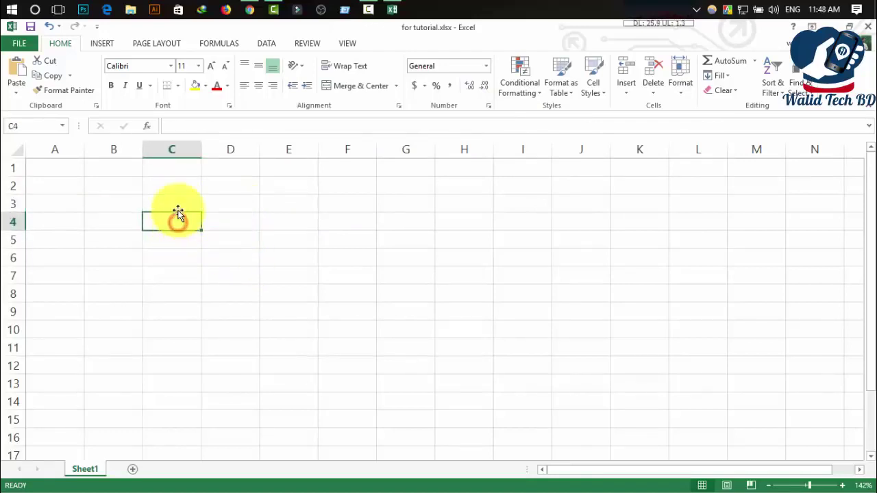
pyautogui.click(177, 205)
pyautogui.moveTo(44, 166); pyautogui.dragTo(51, 332)
pyautogui.click(147, 280)
pyautogui.click(59, 201)
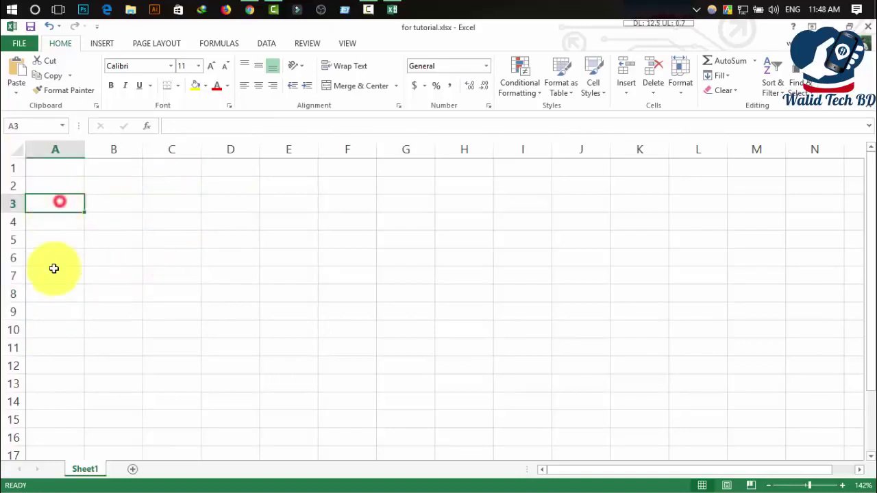
pyautogui.click(53, 272)
pyautogui.click(53, 330)
pyautogui.click(59, 256)
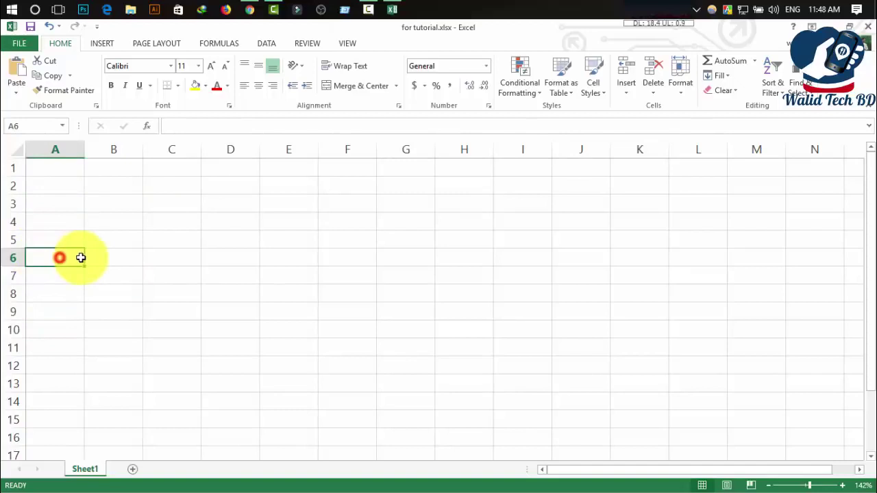
pyautogui.click(69, 296)
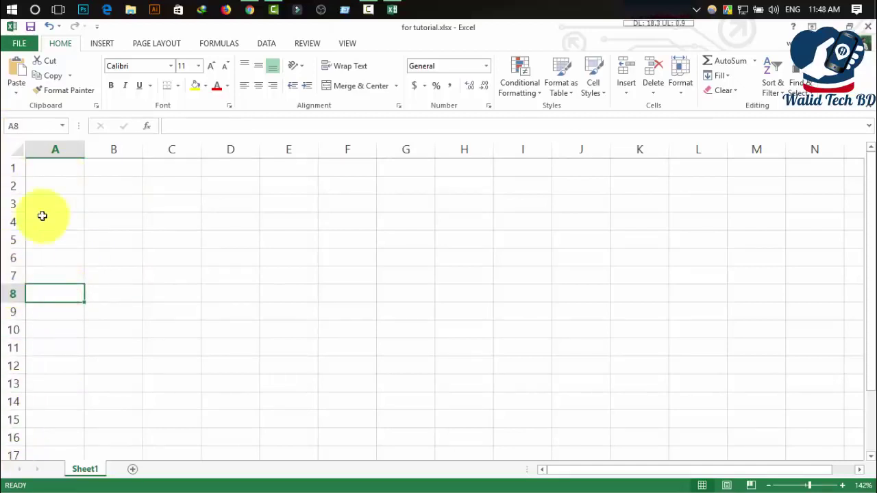
pyautogui.click(67, 151)
pyautogui.click(103, 145)
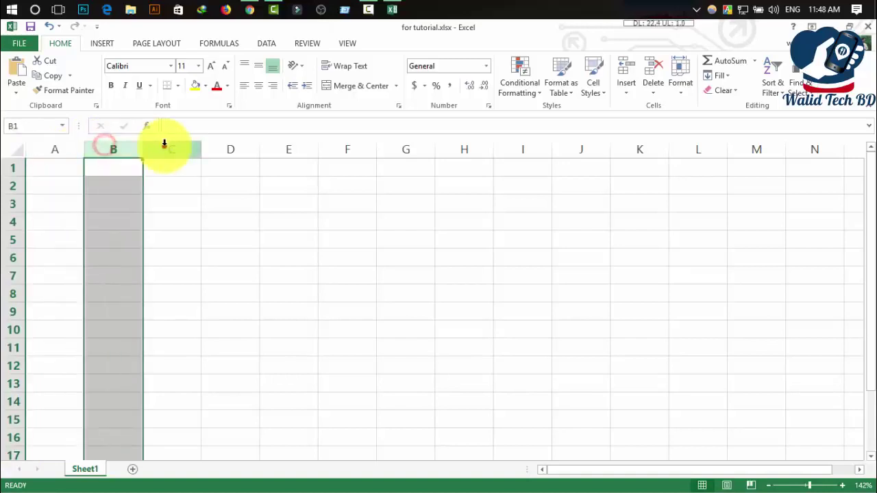
pyautogui.click(164, 146)
pyautogui.click(235, 149)
pyautogui.click(312, 272)
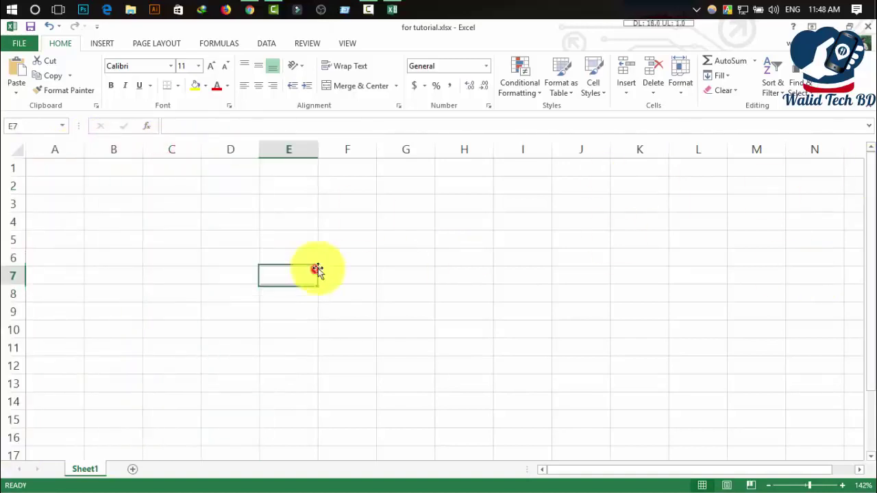
pyautogui.click(404, 215)
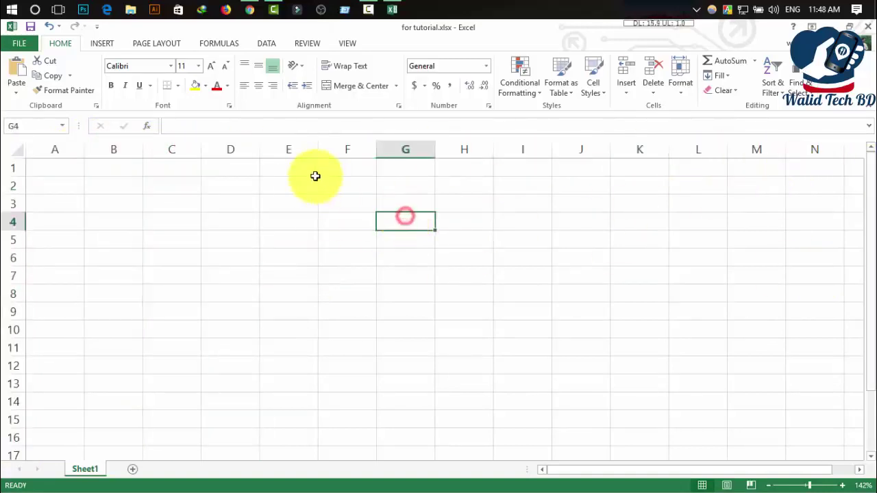
pyautogui.click(316, 168)
pyautogui.click(157, 183)
pyautogui.click(71, 217)
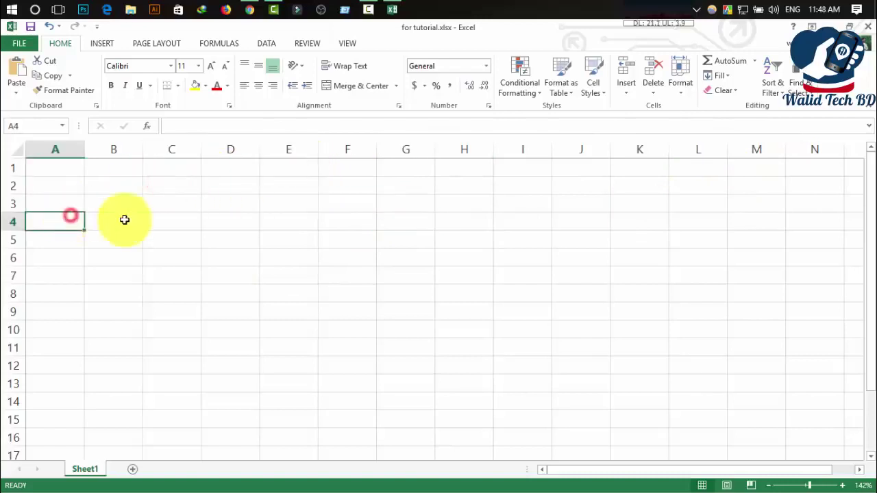
pyautogui.click(206, 224)
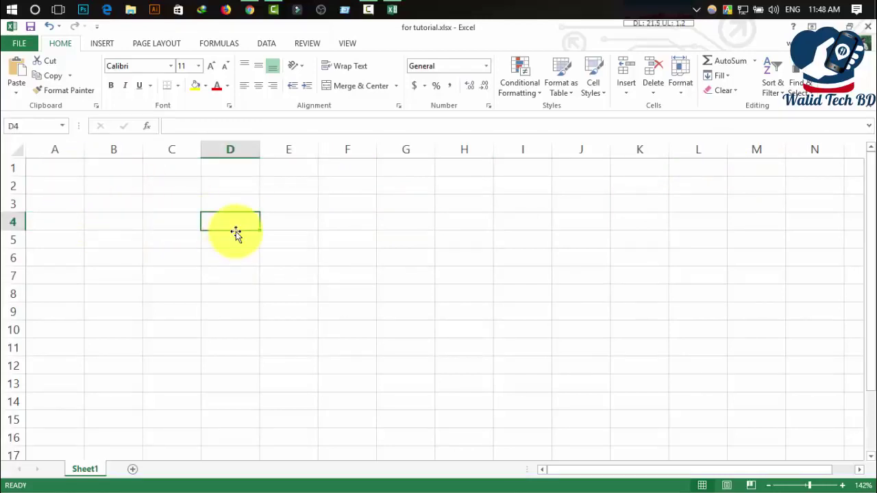
pyautogui.click(96, 191)
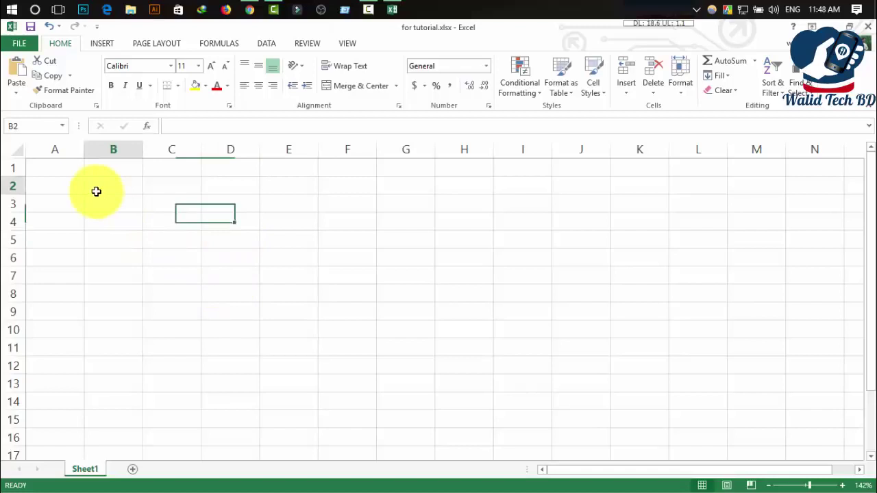
pyautogui.click(58, 176)
pyautogui.click(60, 168)
pyautogui.click(231, 250)
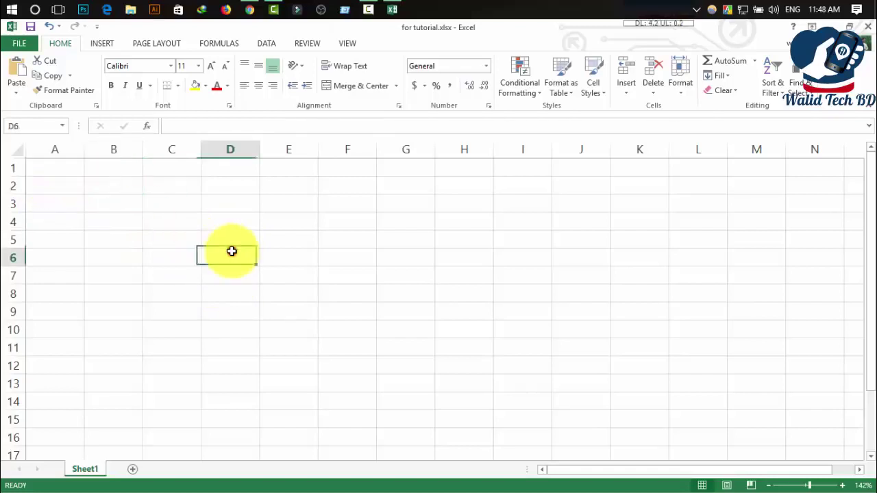
pyautogui.click(216, 229)
pyautogui.click(236, 251)
pyautogui.click(235, 236)
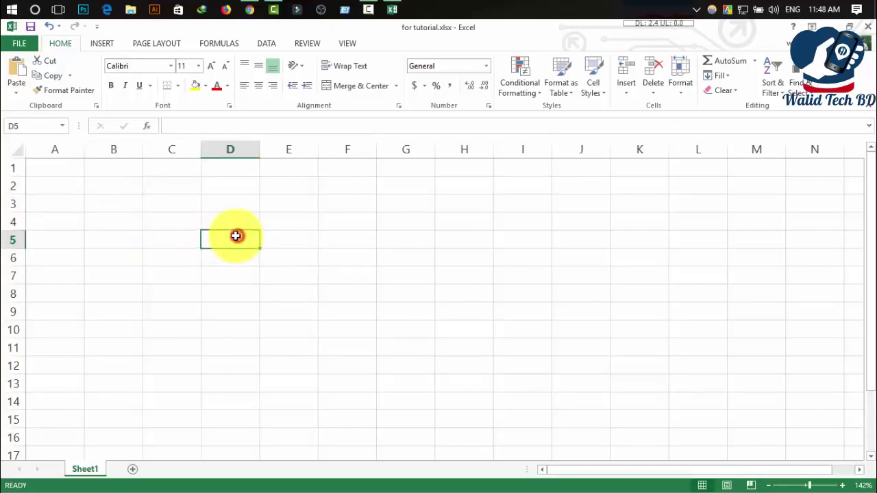
pyautogui.click(146, 227)
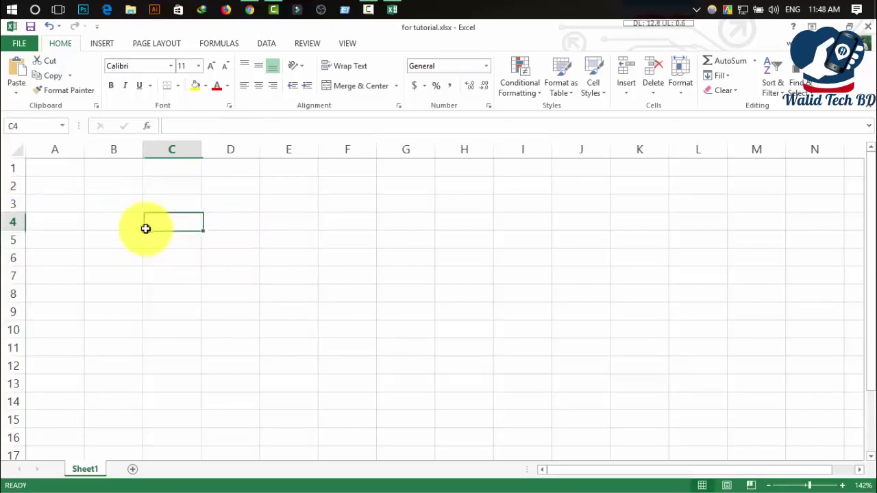
pyautogui.click(244, 276)
pyautogui.click(134, 214)
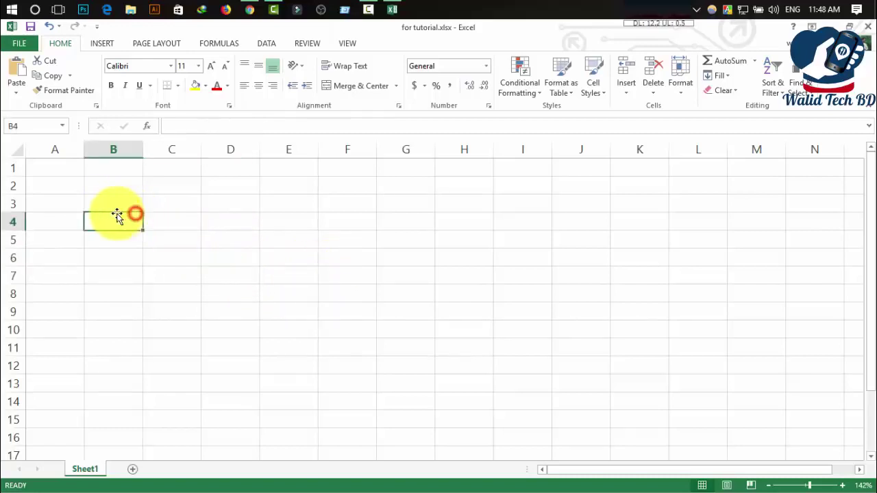
pyautogui.click(237, 231)
pyautogui.click(212, 215)
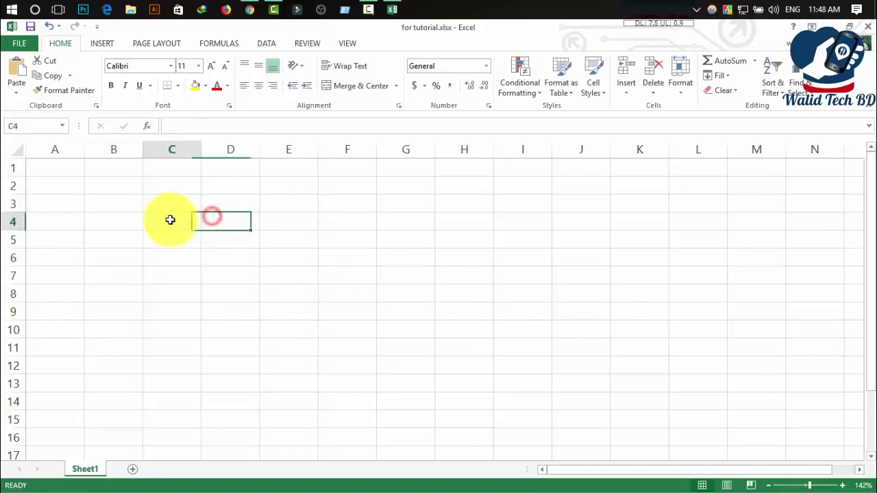
pyautogui.click(170, 219)
pyautogui.click(185, 205)
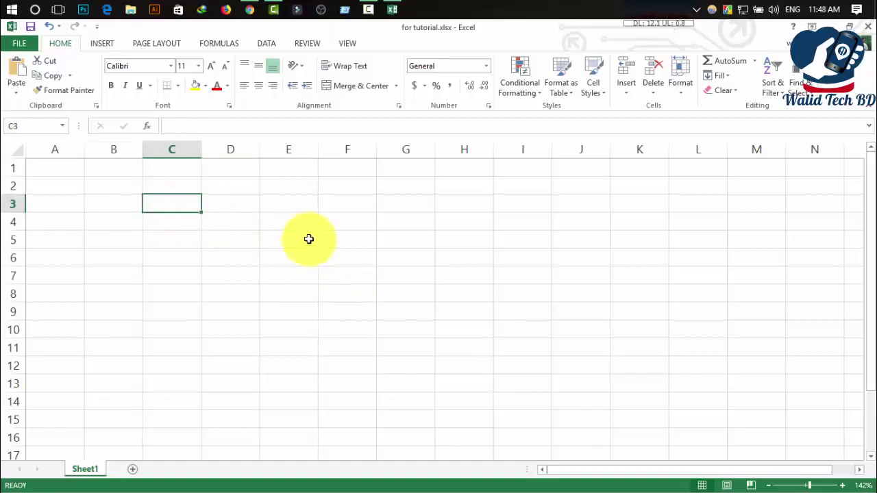
pyautogui.click(220, 261)
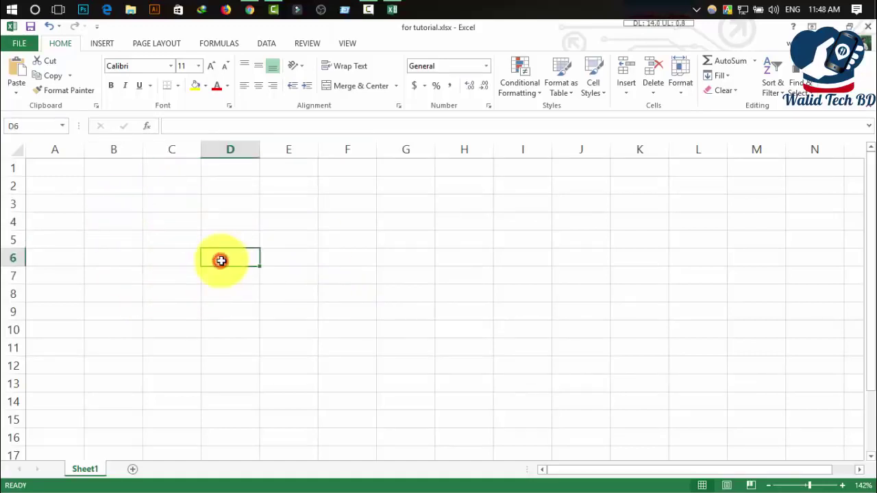
pyautogui.click(183, 220)
pyautogui.click(231, 231)
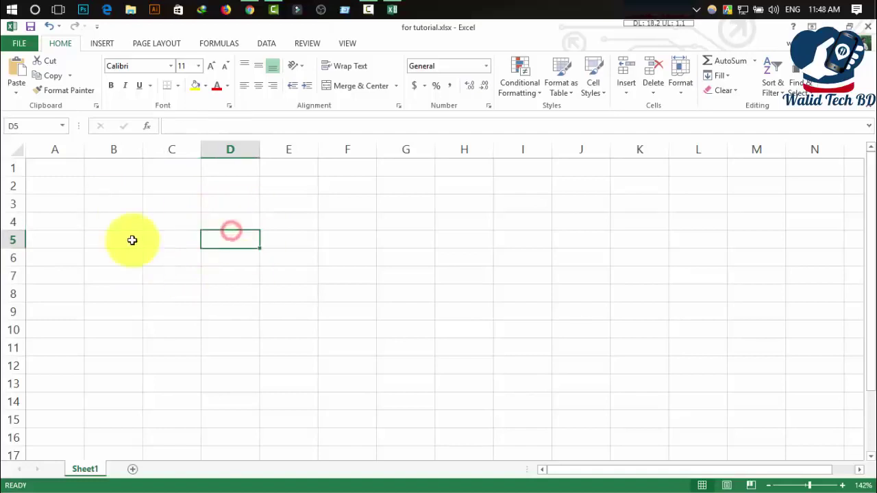
pyautogui.click(183, 221)
pyautogui.click(163, 207)
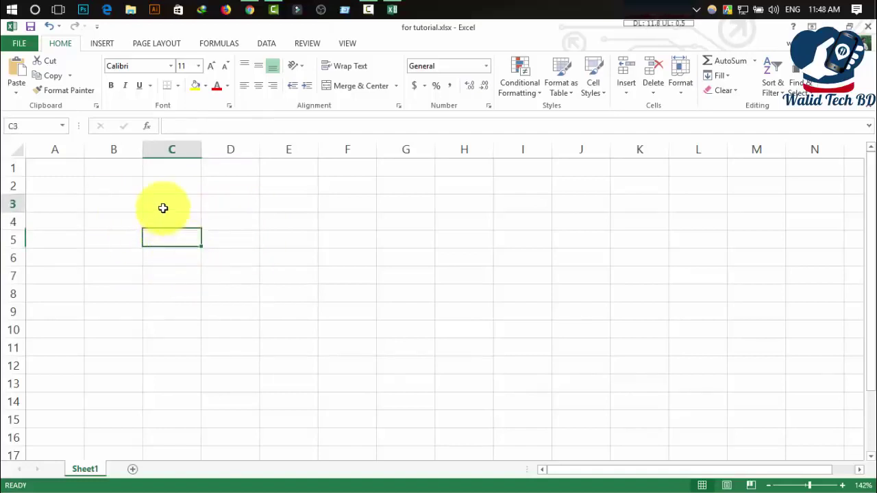
pyautogui.click(167, 229)
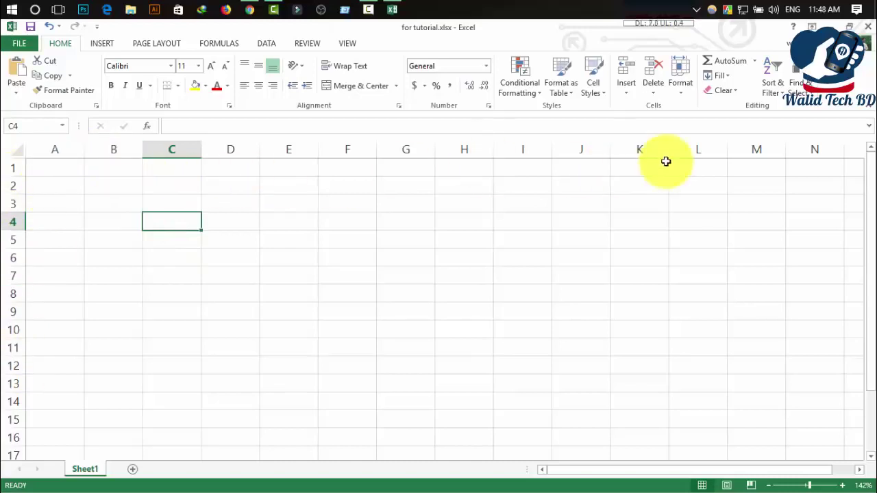
pyautogui.click(264, 249)
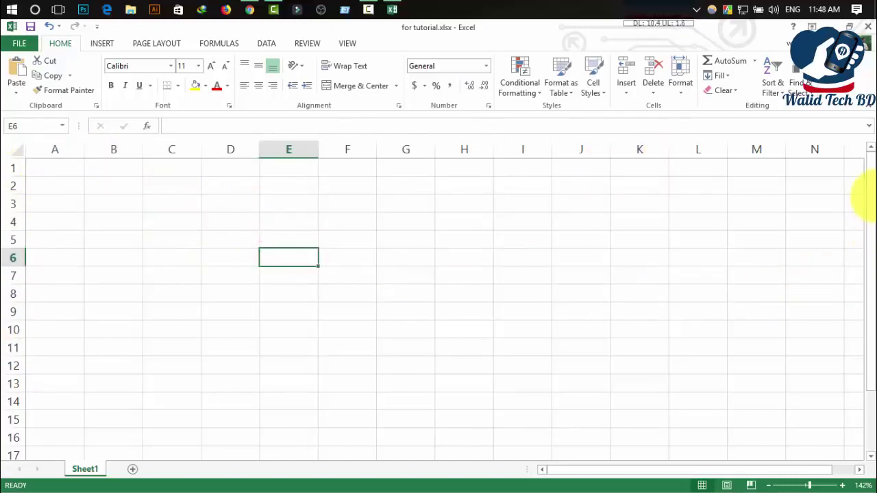
pyautogui.click(874, 196)
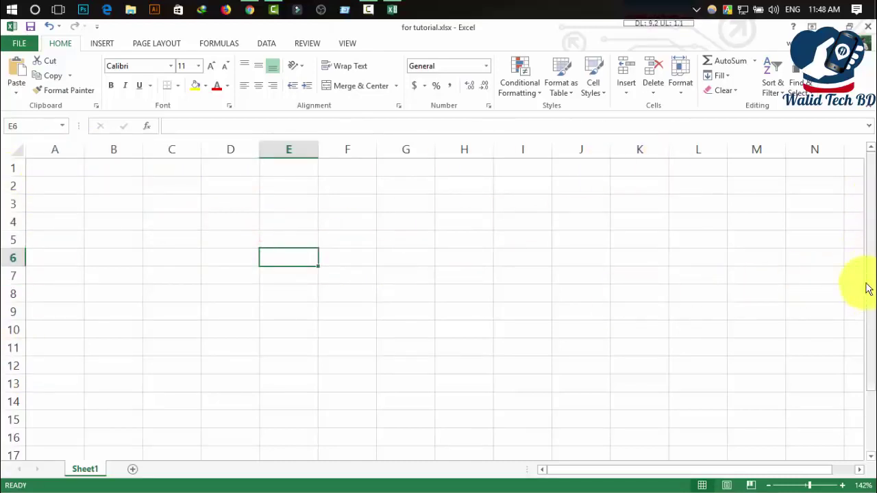
pyautogui.moveTo(869, 288); pyautogui.dragTo(875, 390)
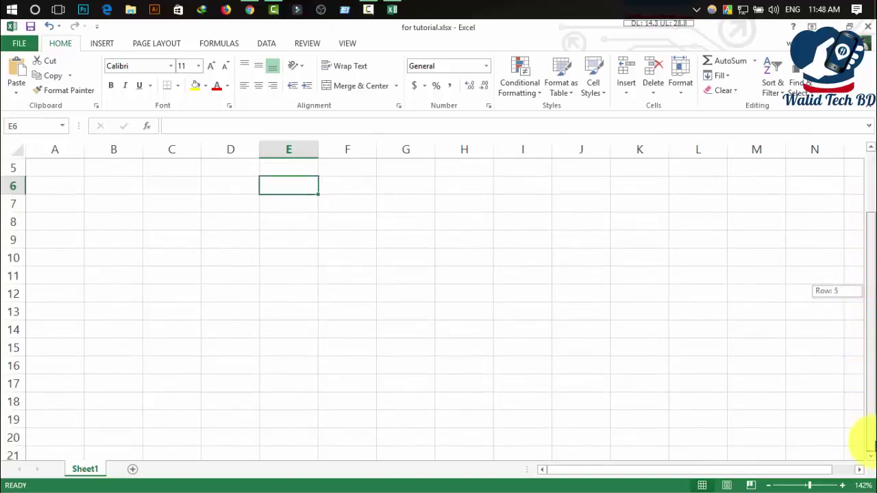
pyautogui.scroll(-1, 865, 454)
pyautogui.scroll(-2, 864, 454)
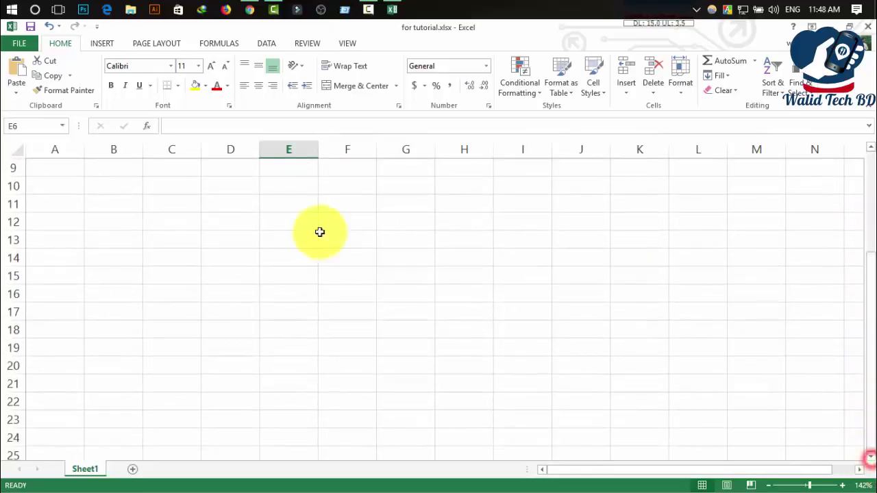
pyautogui.moveTo(873, 332); pyautogui.dragTo(867, 174)
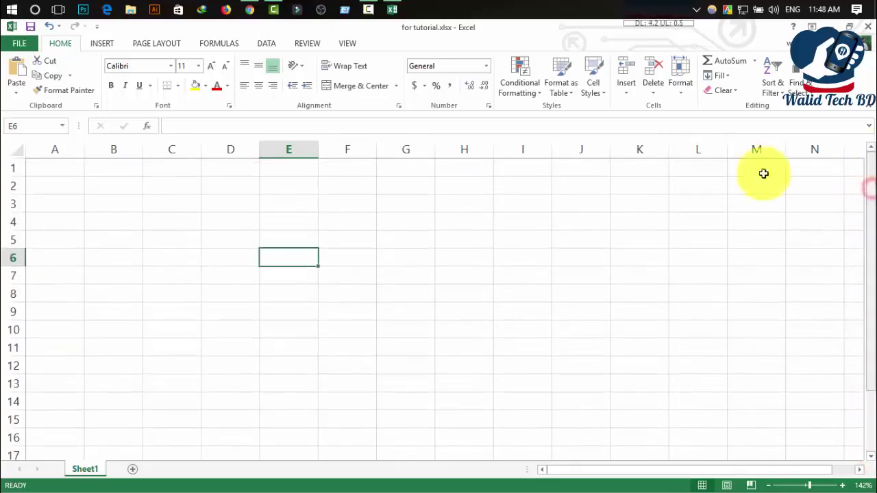
pyautogui.click(46, 171)
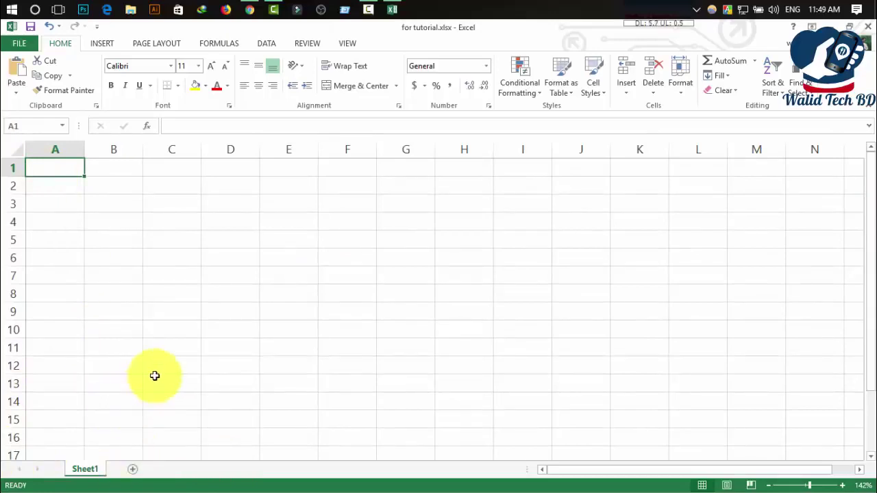
pyautogui.scroll(-1, 114, 252)
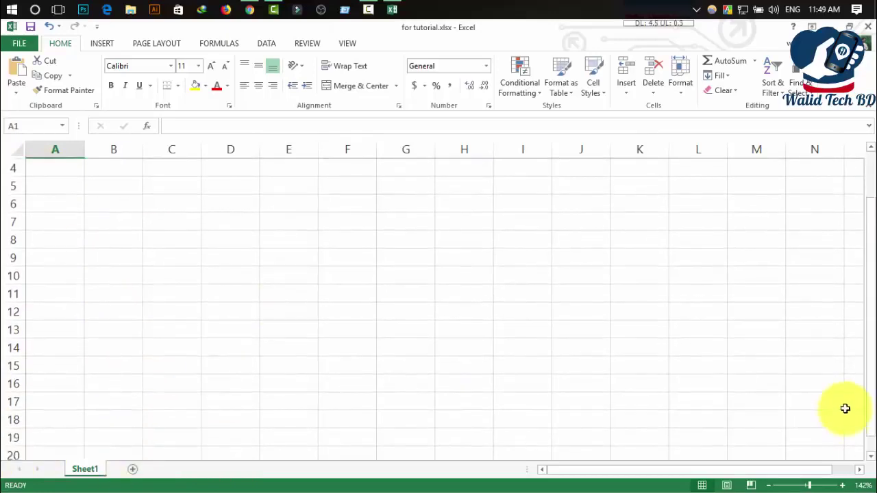
pyautogui.click(868, 457)
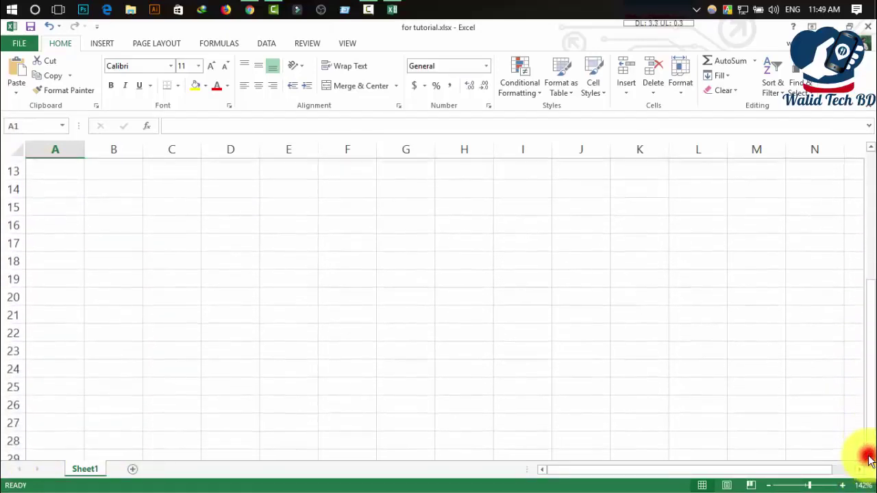
pyautogui.click(868, 459)
pyautogui.moveTo(869, 386); pyautogui.dragTo(870, 225)
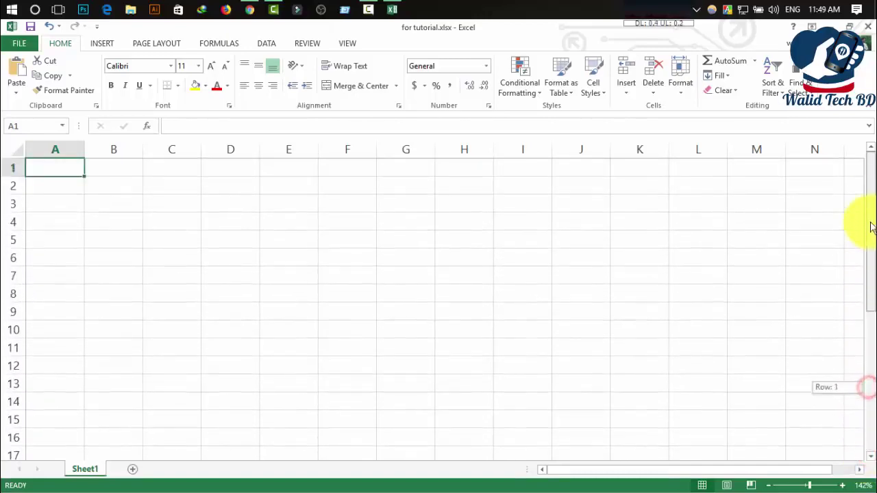
pyautogui.click(89, 190)
pyautogui.click(65, 171)
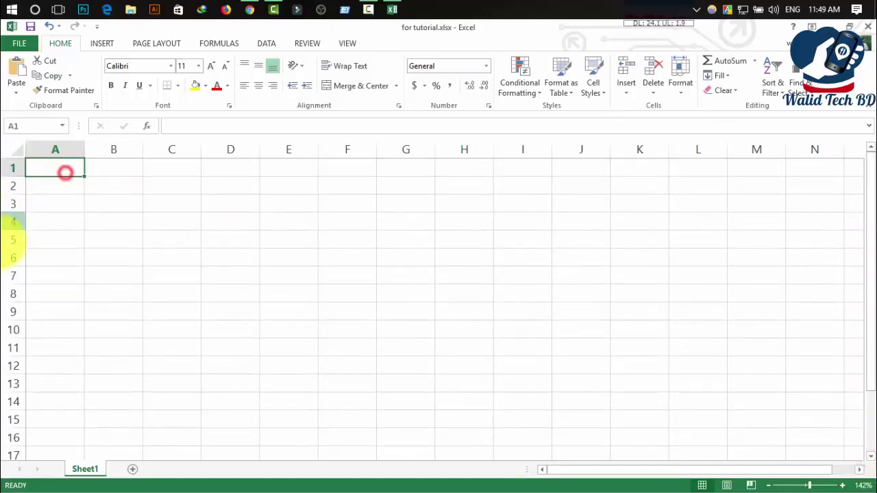
pyautogui.click(54, 180)
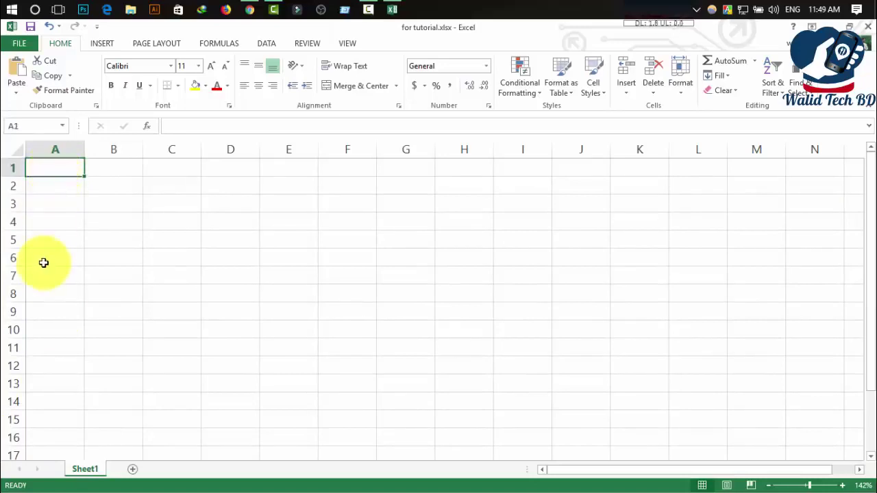
pyautogui.click(58, 171)
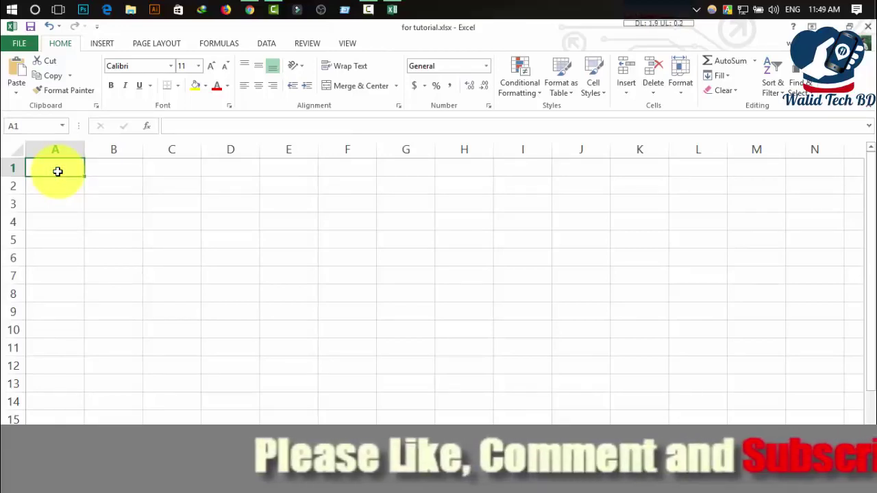
# Jump to row 1048576 with Ctrl+Down, then scroll right and back left.
pyautogui.hotkey('ctrl', 'Down')
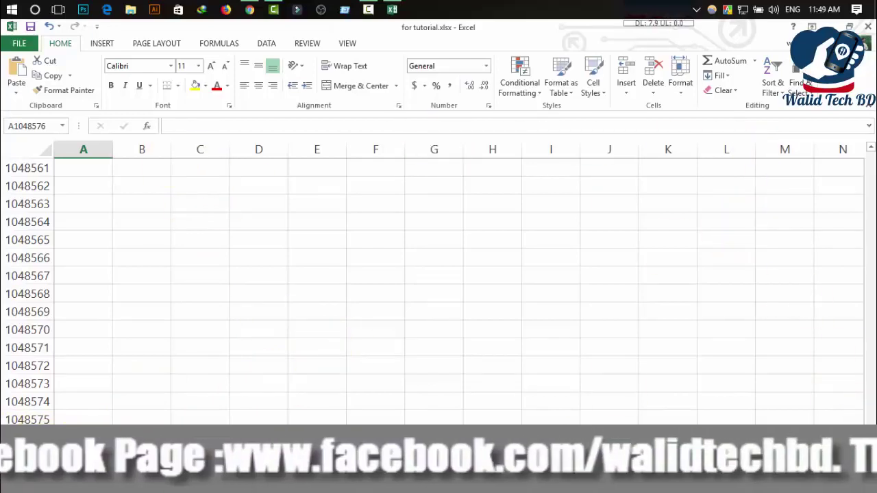
pyautogui.hscroll(1, 438, 284)
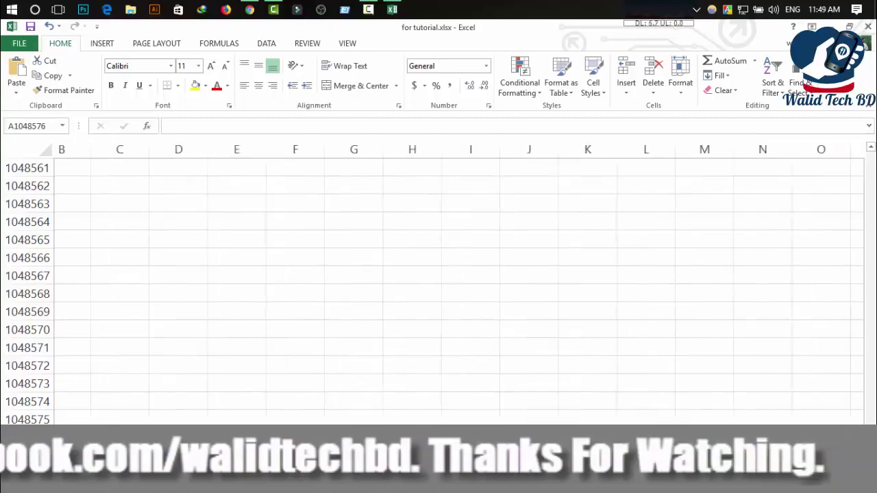
pyautogui.hscroll(3, 439, 285)
pyautogui.hscroll(3, 439, 285)
pyautogui.hscroll(-2, 439, 284)
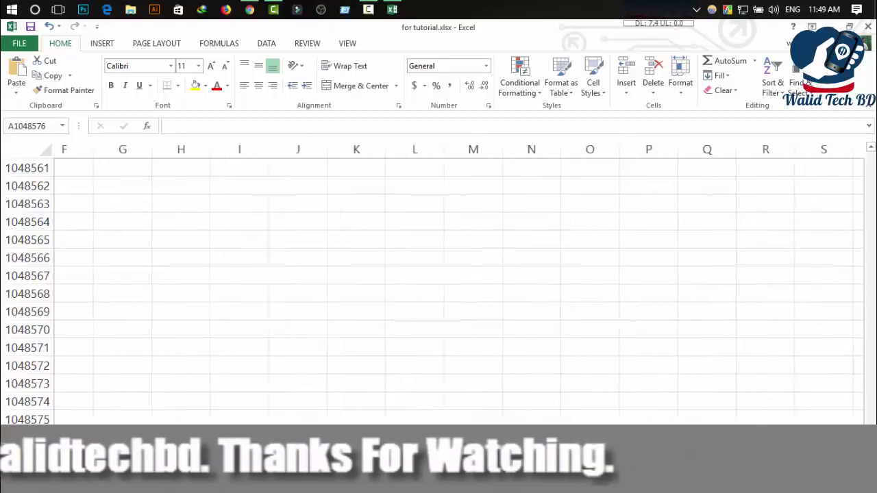
pyautogui.hscroll(-5, 439, 285)
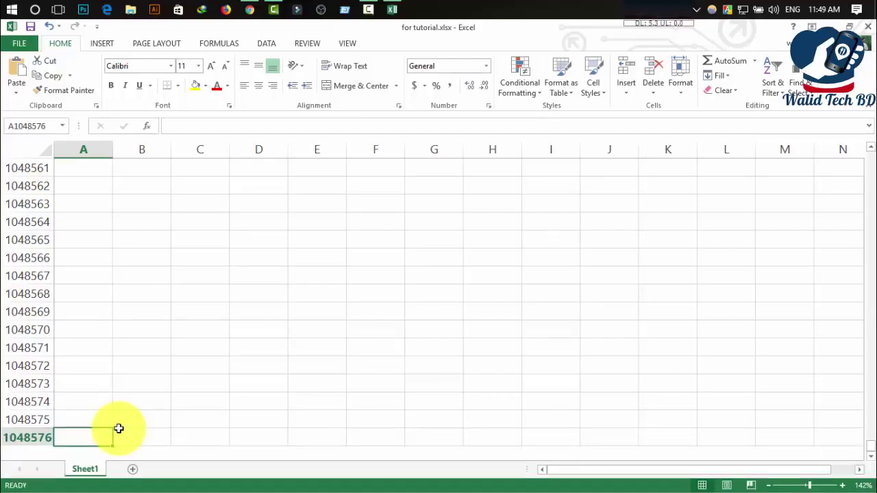
# Jump to cell XFD1048576, select columns XET, XEU and XFD, then scroll back left.
pyautogui.hotkey('ctrl', 'Right')
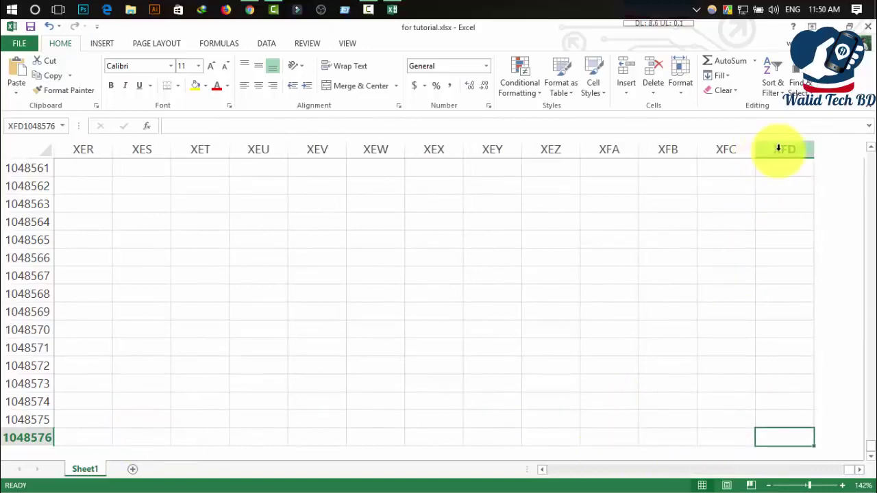
pyautogui.click(184, 153)
pyautogui.click(249, 149)
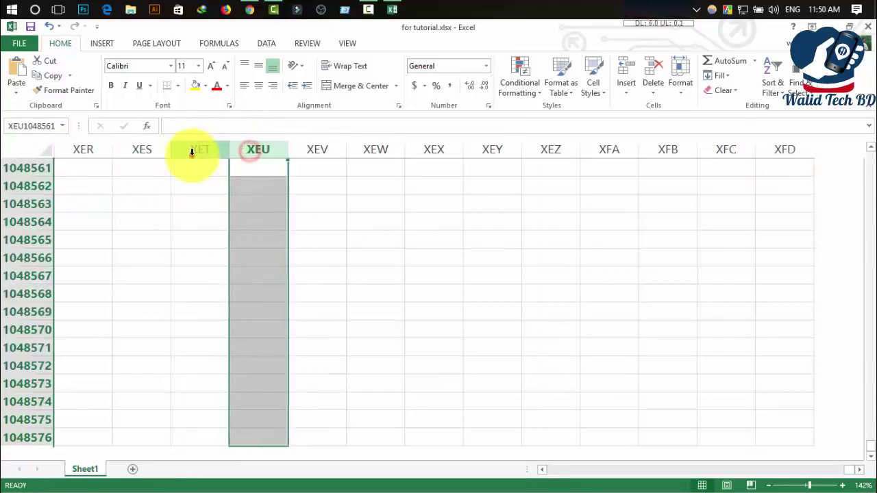
pyautogui.click(195, 152)
pyautogui.click(196, 150)
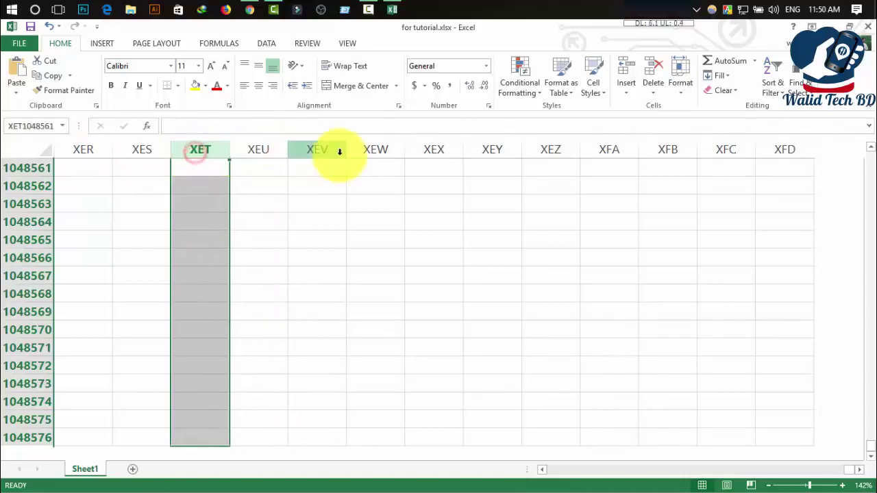
pyautogui.click(801, 151)
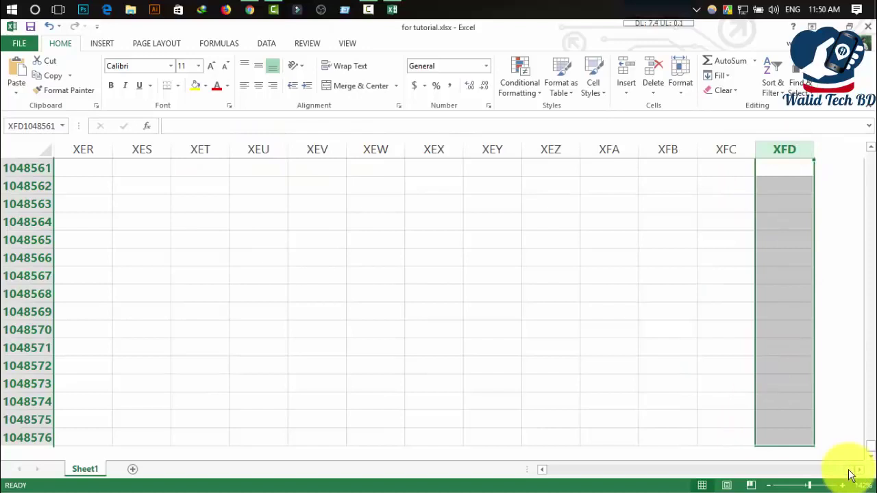
pyautogui.moveTo(849, 475); pyautogui.dragTo(539, 480)
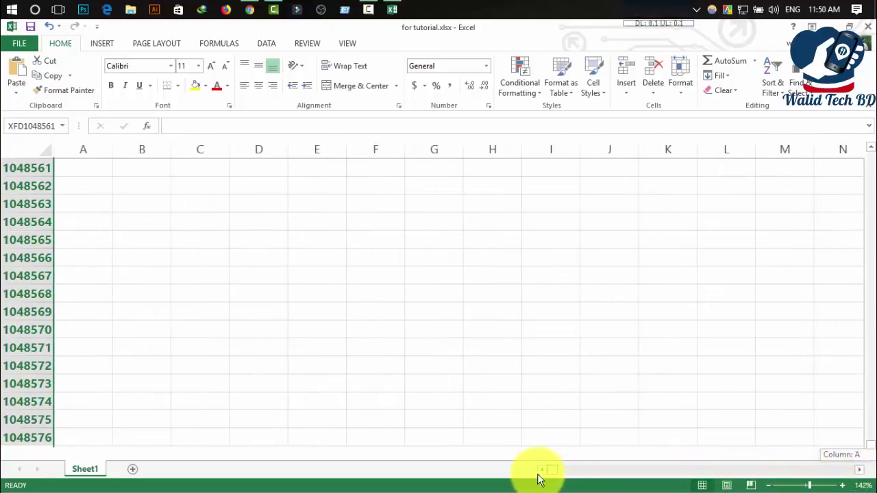
# Select cells near the end, including A1048576, then jump back to A1 with Ctrl+Home.
pyautogui.click(143, 226)
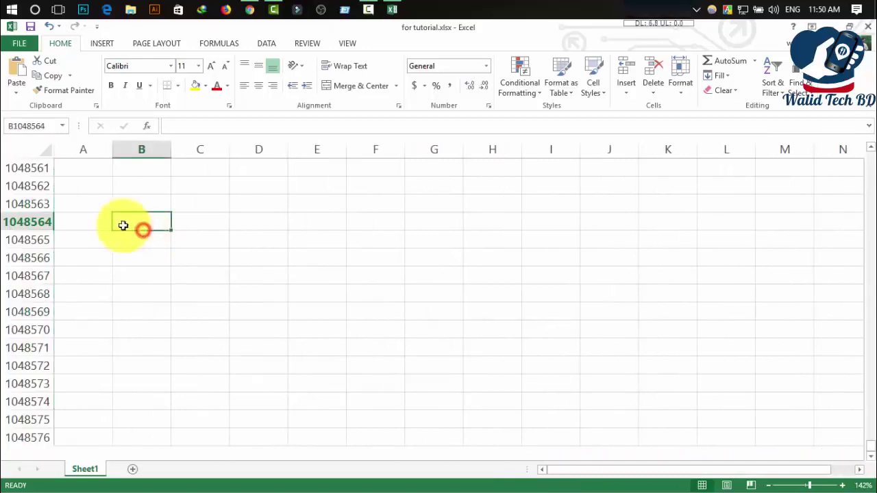
pyautogui.click(76, 167)
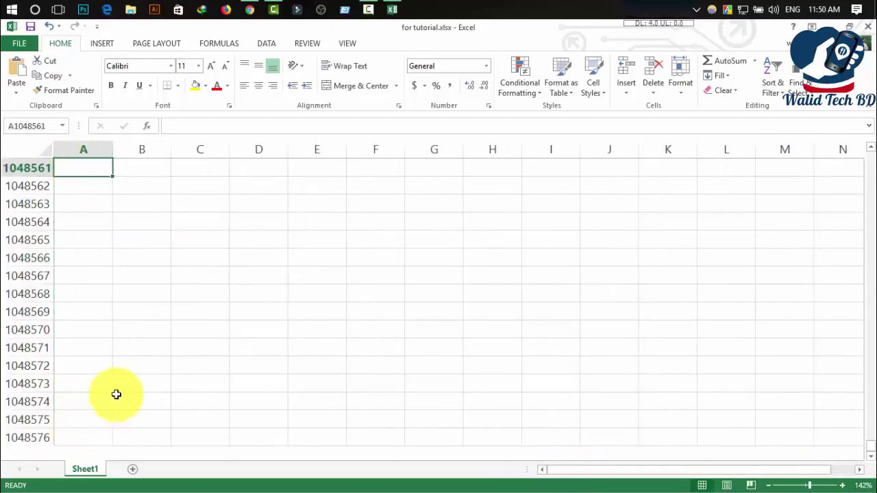
pyautogui.click(82, 439)
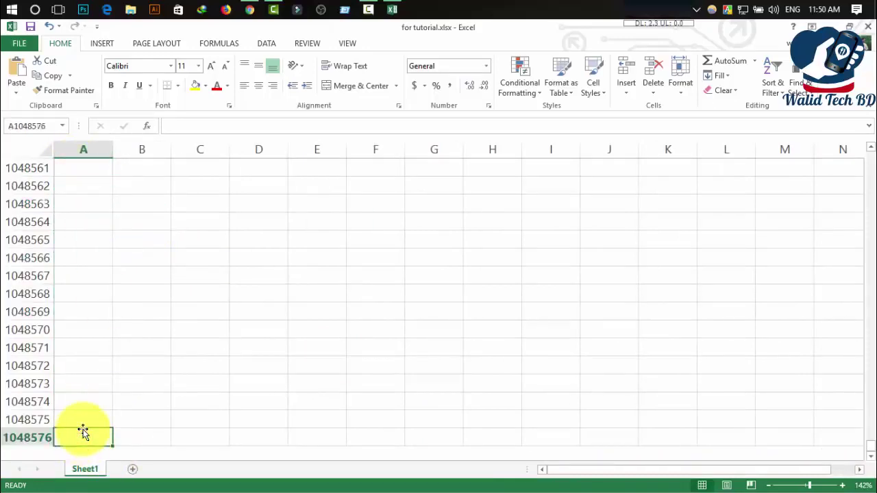
pyautogui.hotkey('ctrl', 'Home')
# Select cells B3, A3 and C6 near the top, returning to A1 each time.
pyautogui.click(116, 206)
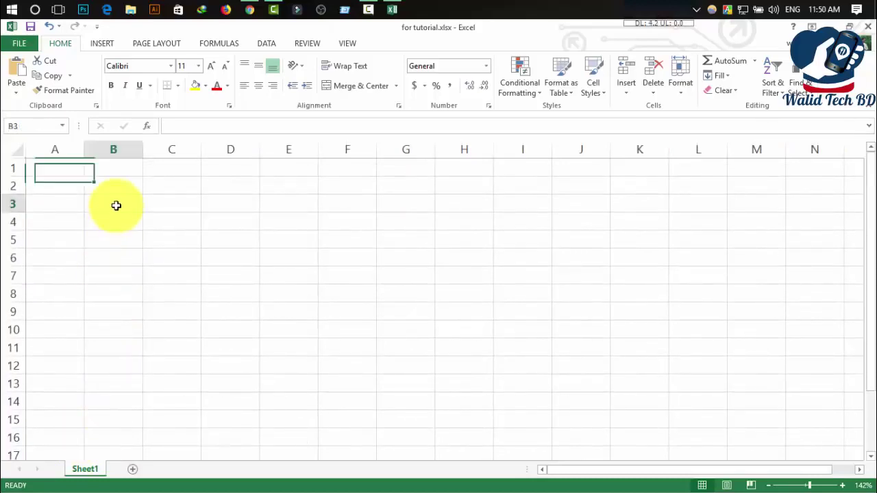
pyautogui.click(64, 173)
pyautogui.click(60, 168)
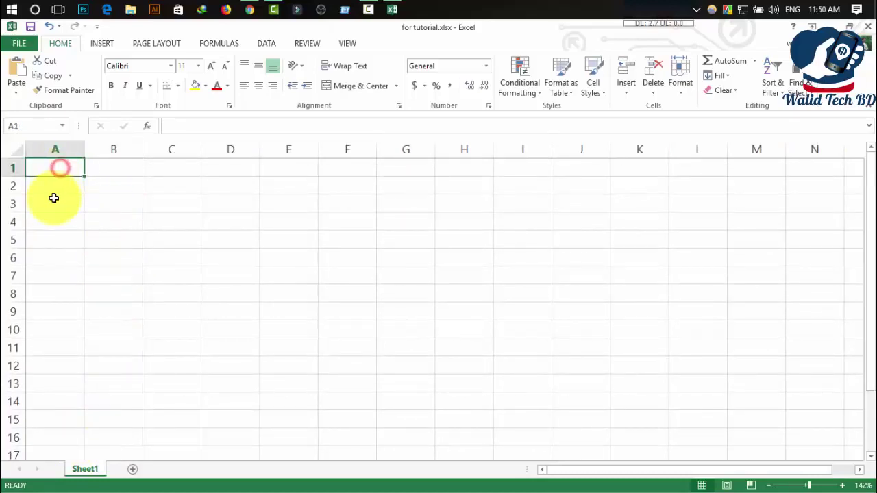
pyautogui.click(54, 197)
pyautogui.click(55, 170)
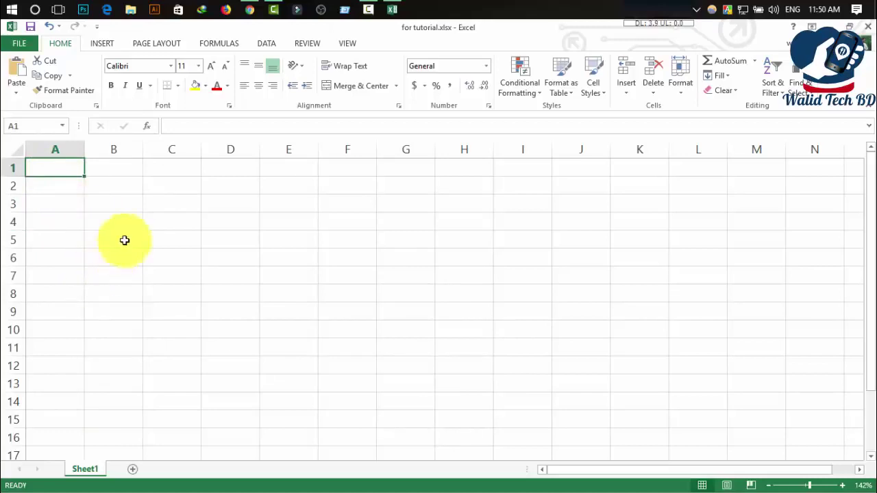
pyautogui.click(155, 261)
pyautogui.click(69, 166)
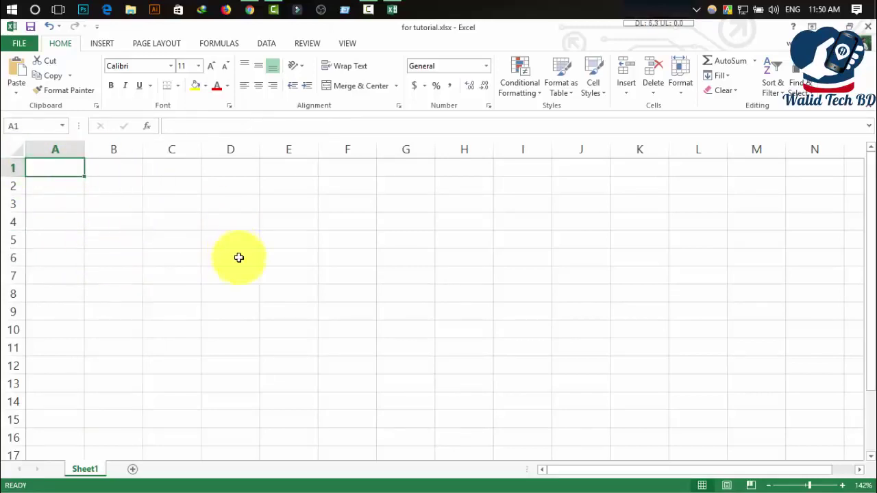
# Add new worksheets and switch through Sheet1, Sheet2 and Sheet3, ending on Sheet1.
pyautogui.click(132, 469)
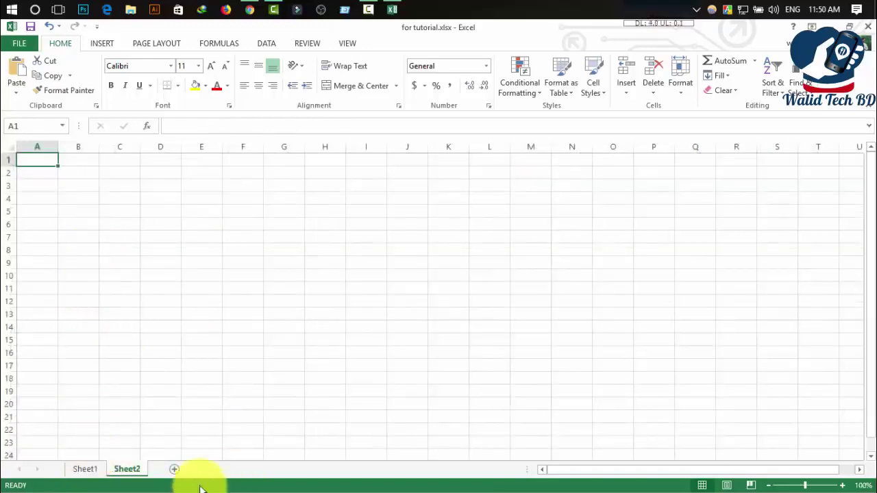
pyautogui.click(128, 470)
pyautogui.click(85, 469)
pyautogui.click(140, 470)
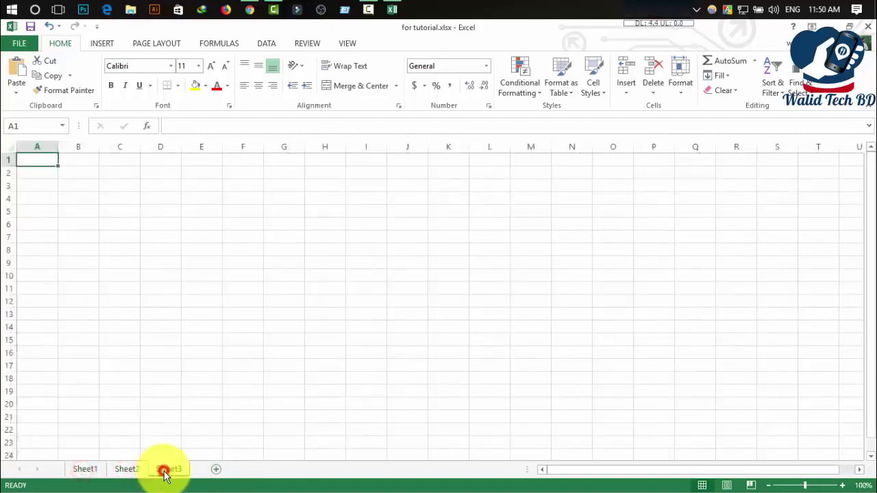
pyautogui.click(164, 472)
pyautogui.click(82, 469)
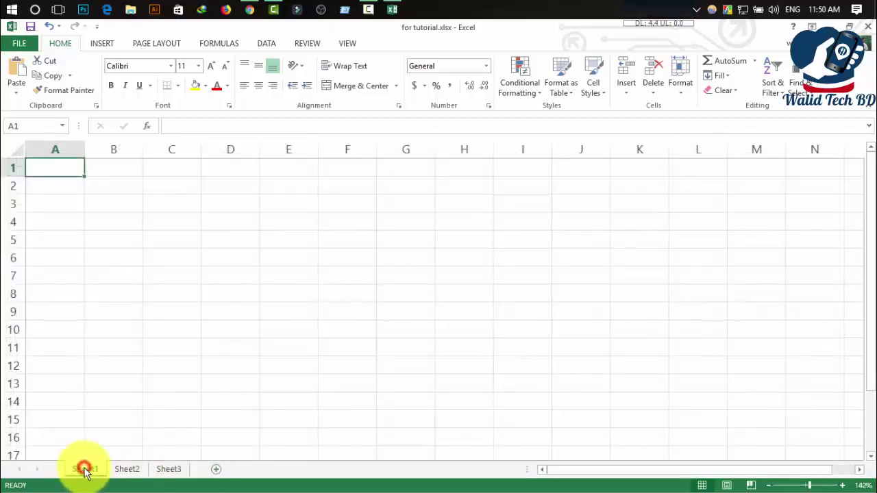
# Select cells D5, C2, B2, E4 and A2 on Sheet1, finishing at A1.
pyautogui.click(216, 237)
pyautogui.click(178, 182)
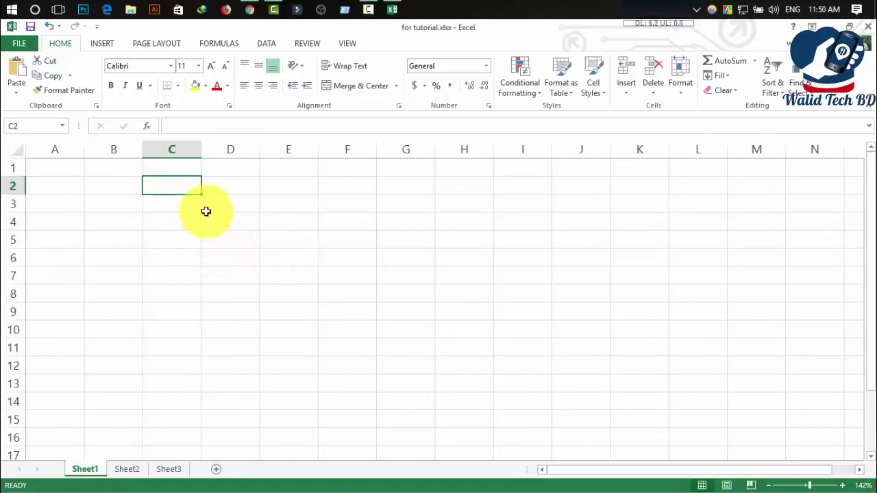
pyautogui.click(96, 182)
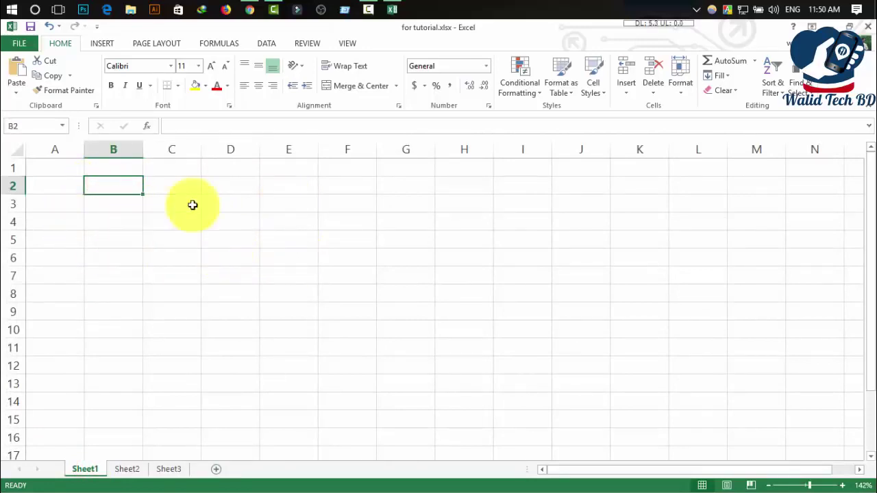
pyautogui.click(269, 222)
pyautogui.click(61, 189)
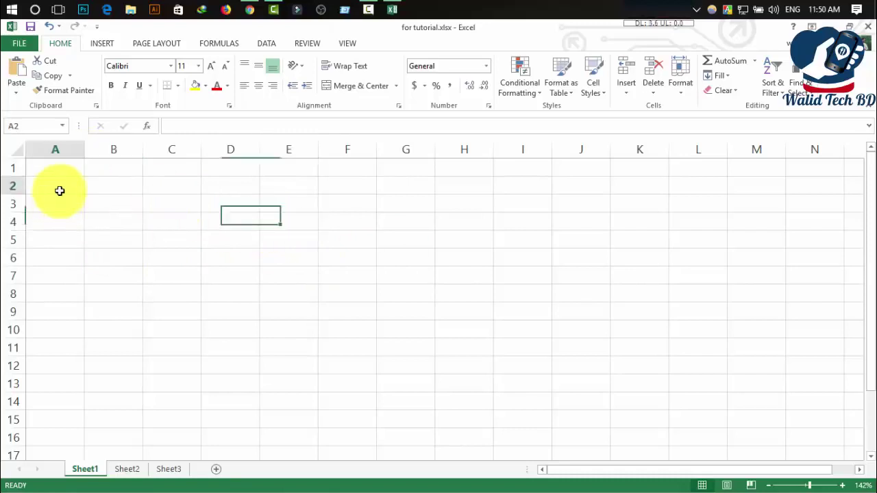
pyautogui.click(59, 171)
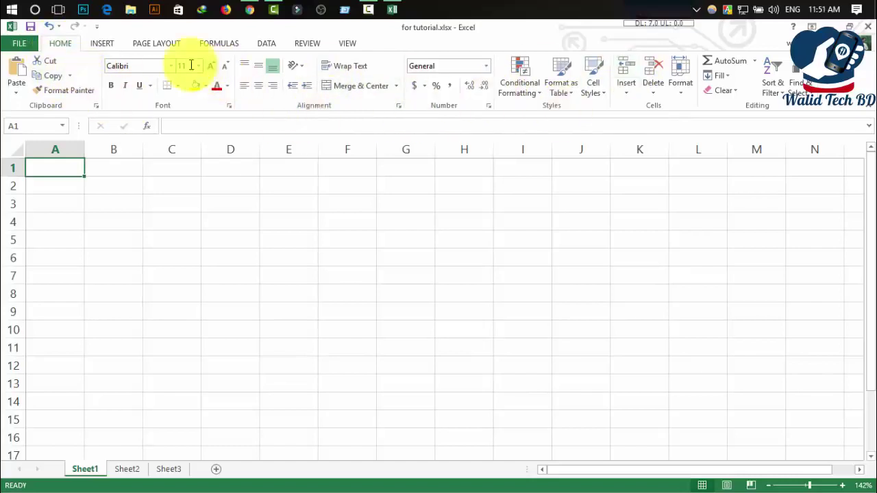
pyautogui.click(101, 43)
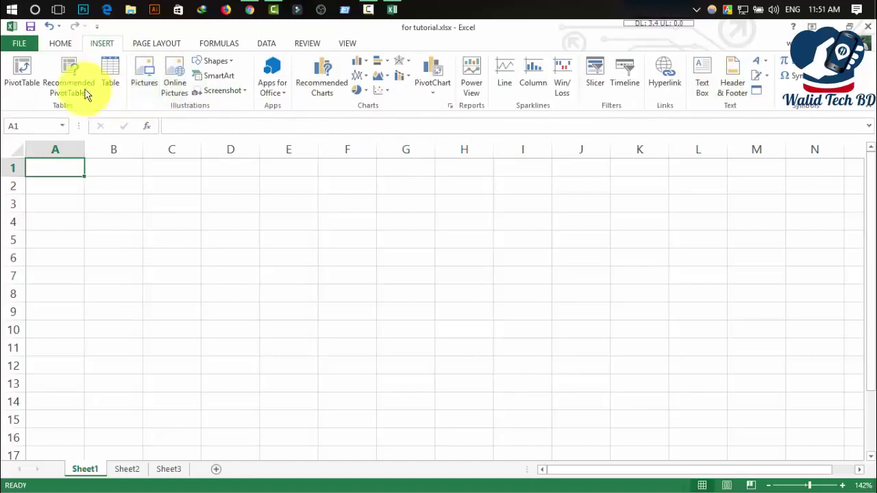
pyautogui.click(156, 44)
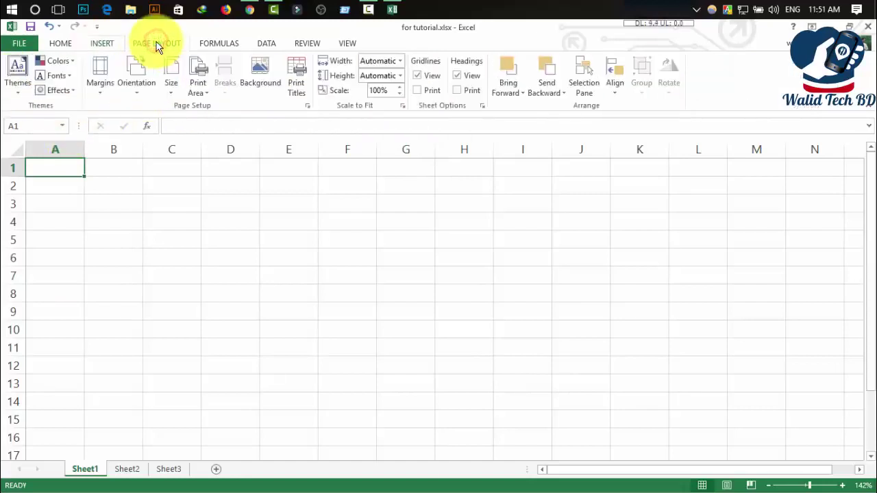
pyautogui.click(221, 43)
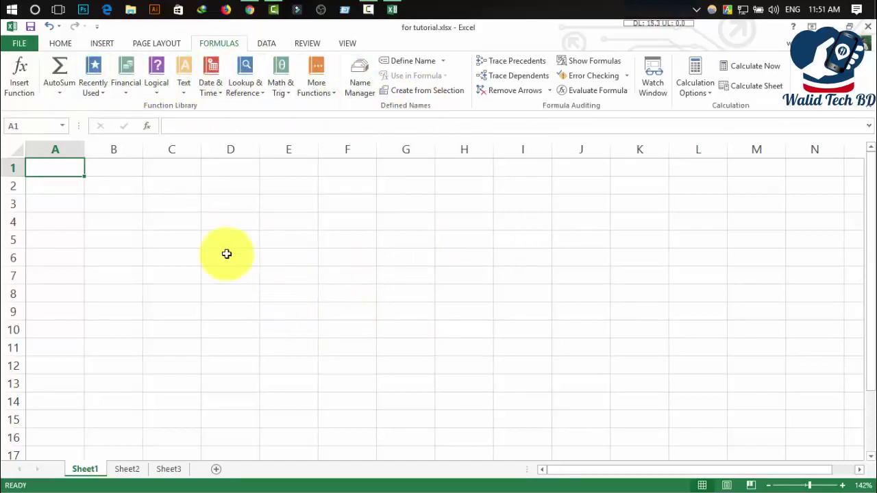
pyautogui.click(268, 44)
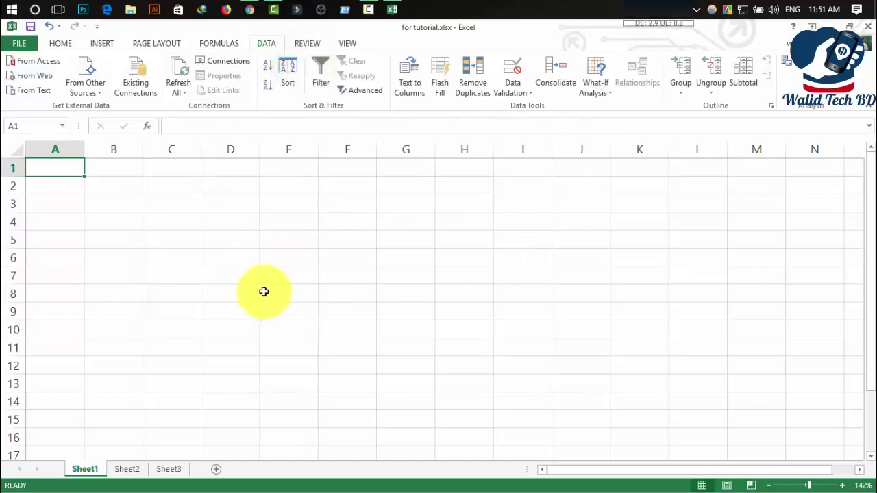
pyautogui.click(172, 206)
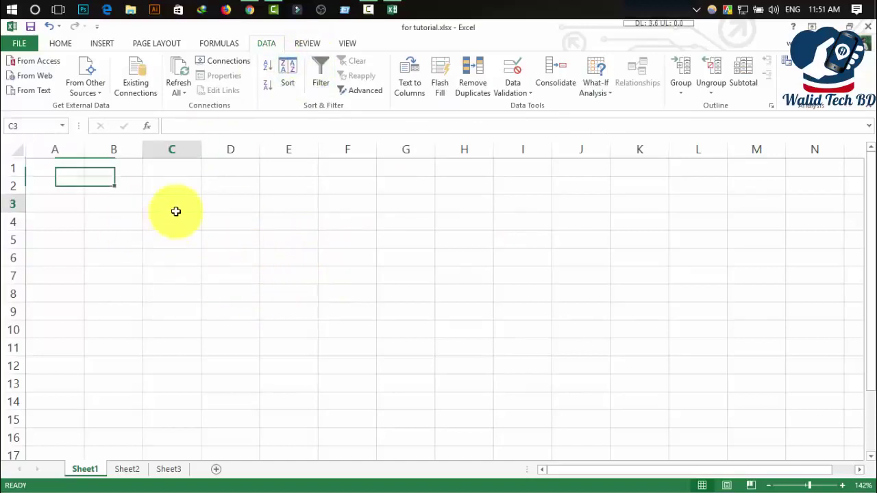
pyautogui.click(67, 166)
pyautogui.click(172, 274)
pyautogui.click(72, 172)
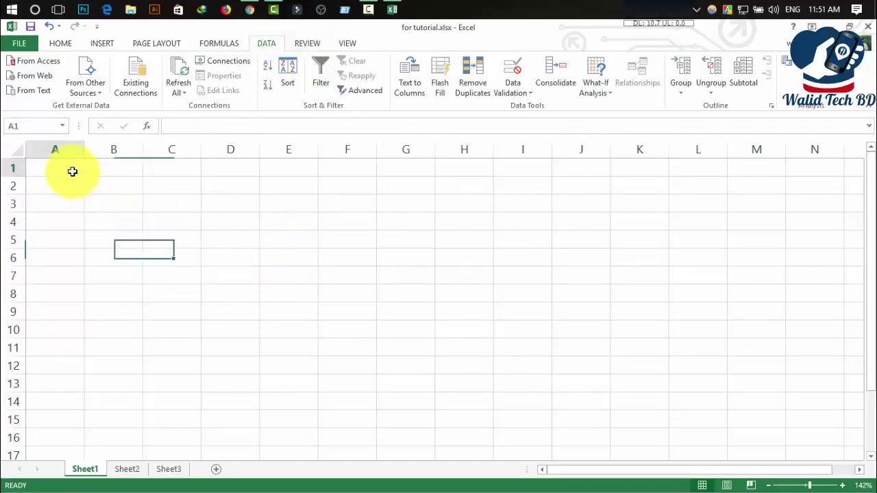
pyautogui.click(120, 235)
pyautogui.click(73, 209)
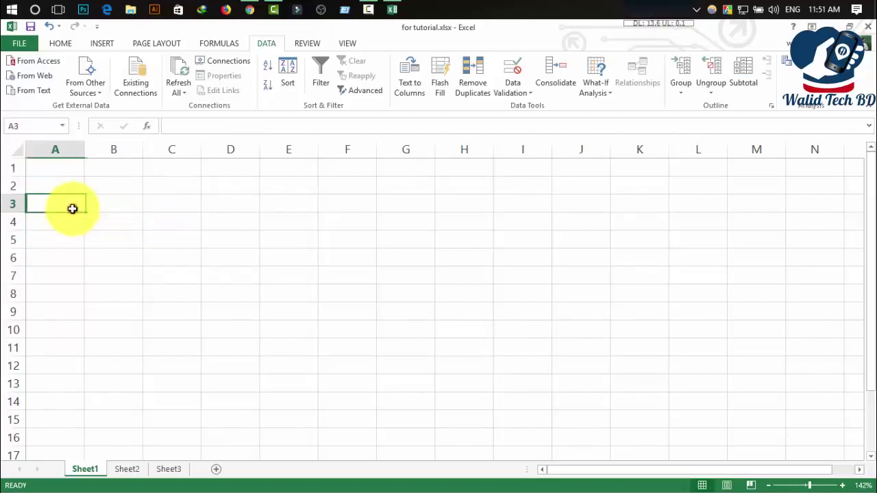
pyautogui.click(73, 170)
pyautogui.click(249, 254)
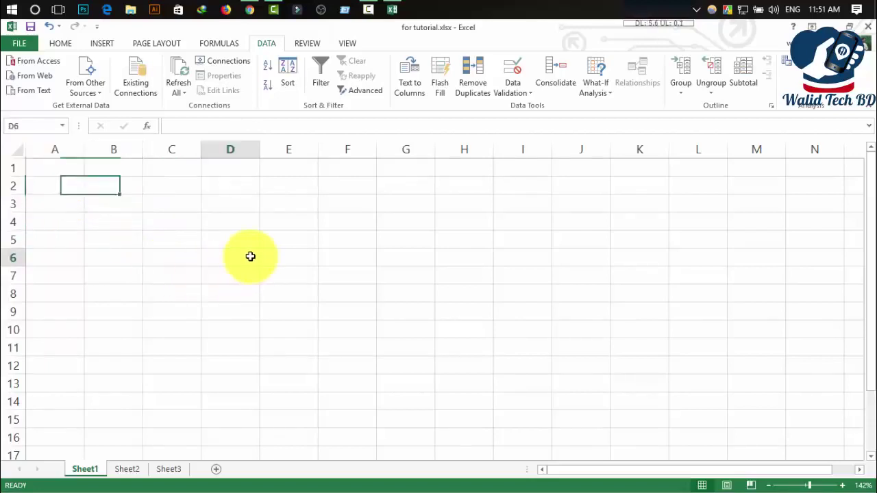
pyautogui.click(78, 185)
pyautogui.click(308, 44)
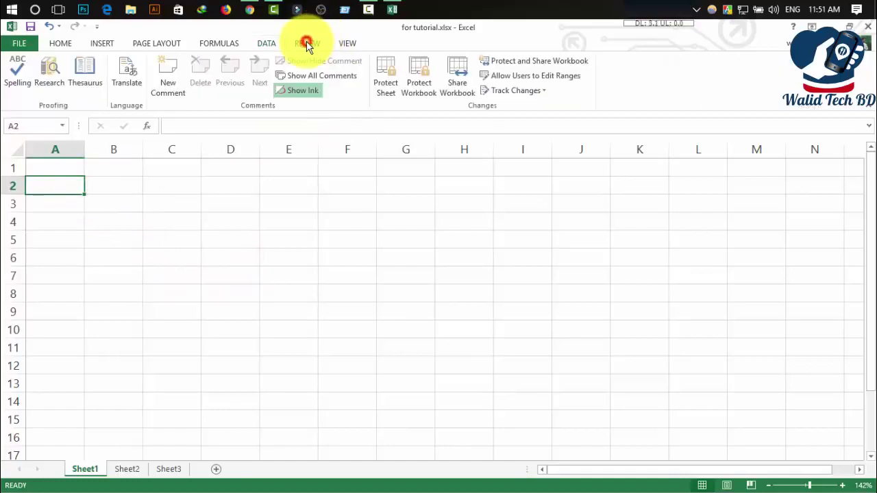
pyautogui.click(349, 43)
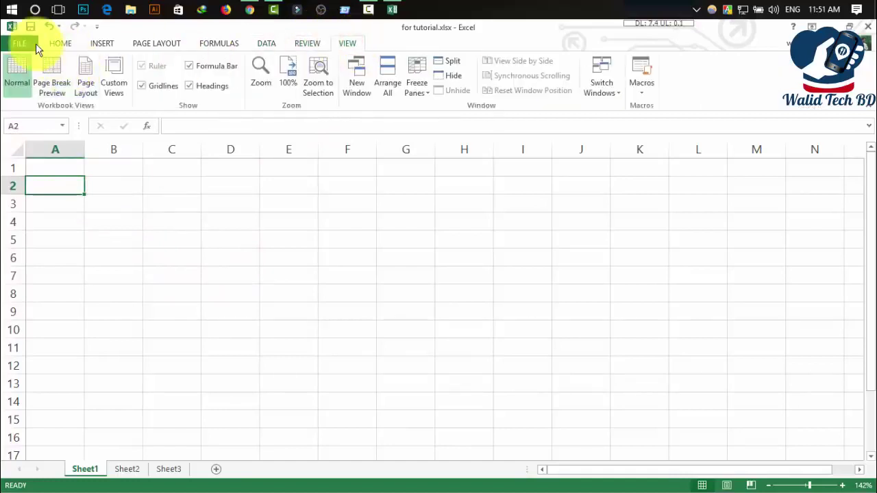
pyautogui.click(62, 42)
pyautogui.click(213, 243)
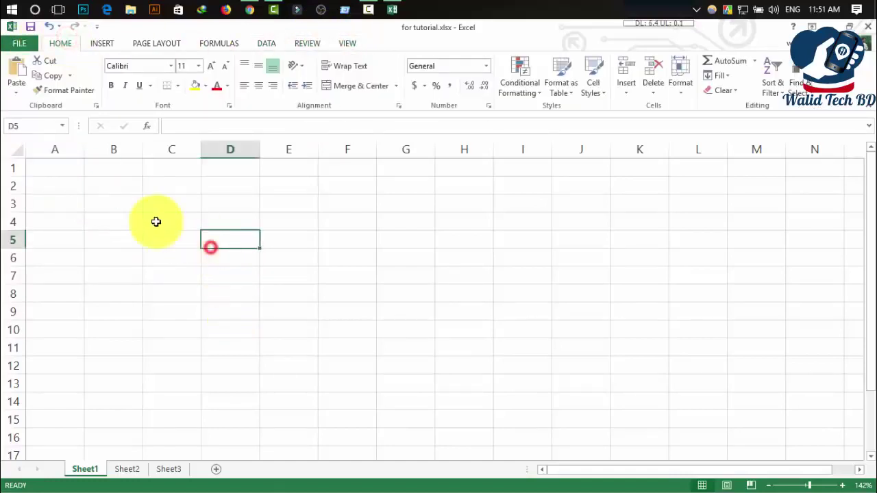
pyautogui.click(116, 190)
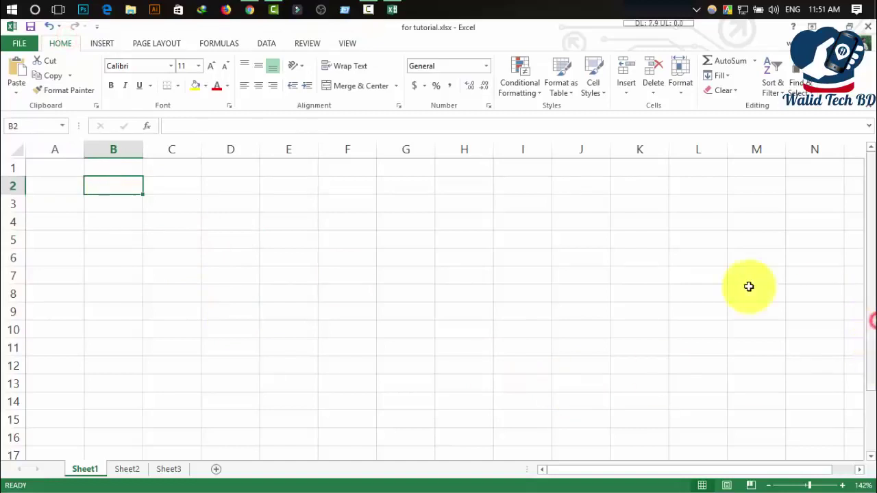
pyautogui.click(214, 239)
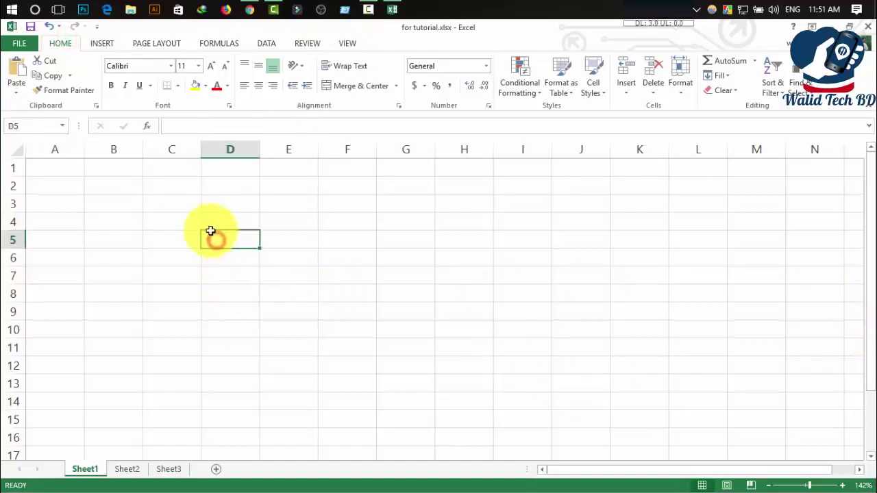
pyautogui.click(139, 187)
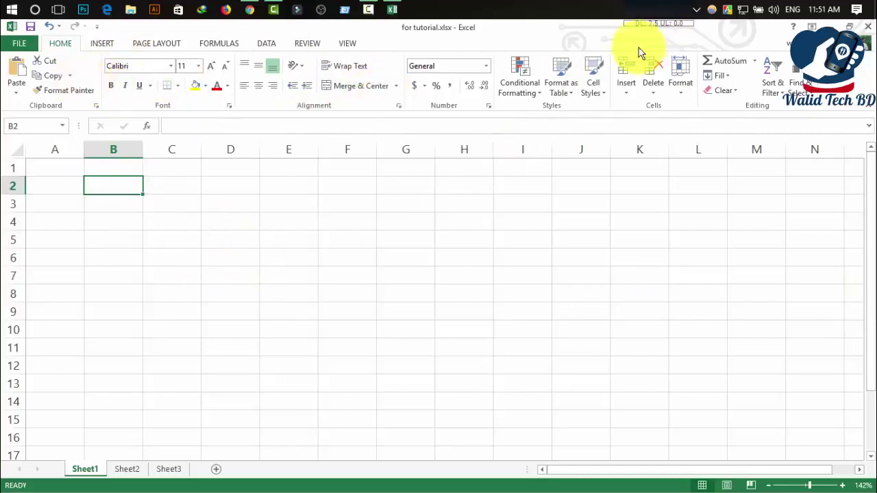
pyautogui.click(135, 239)
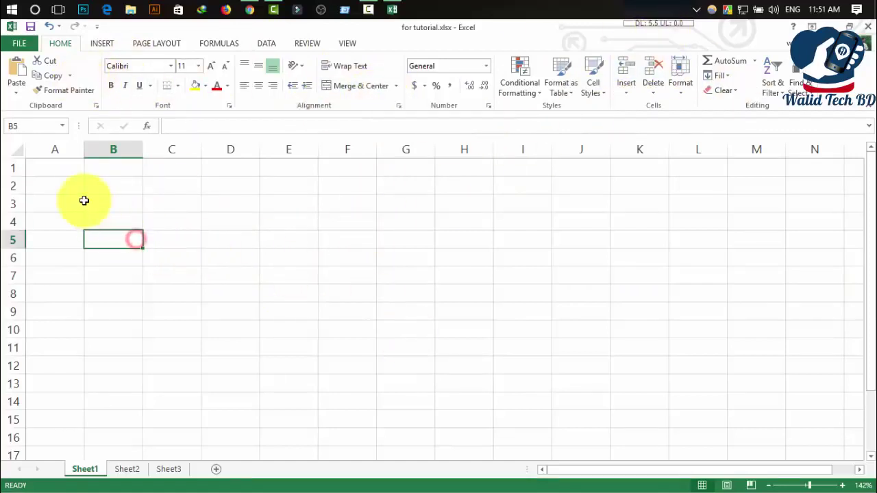
pyautogui.click(117, 200)
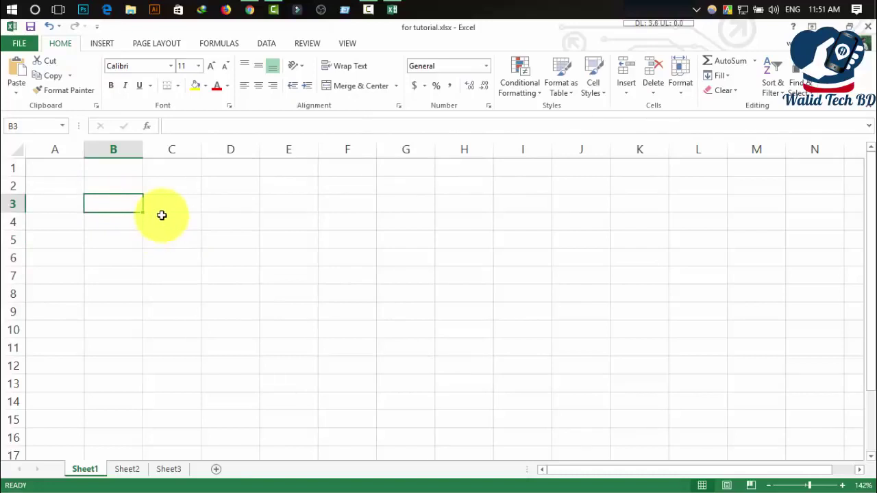
pyautogui.click(42, 167)
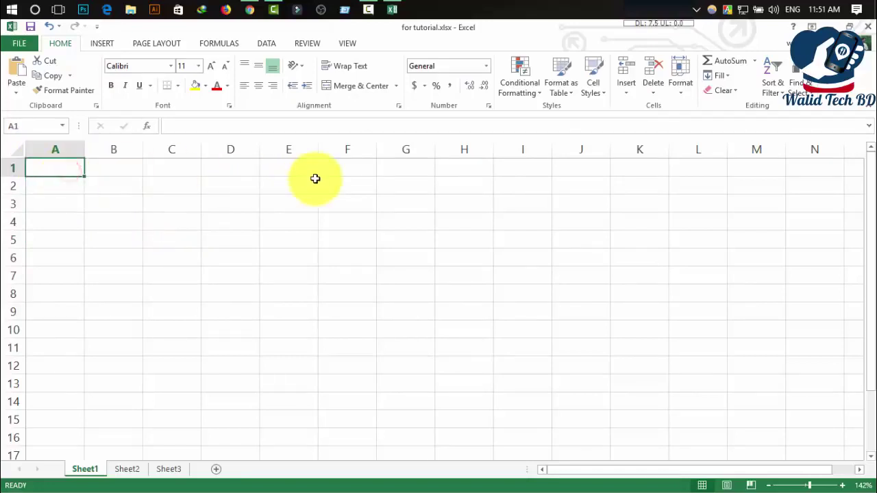
pyautogui.click(337, 179)
pyautogui.click(52, 187)
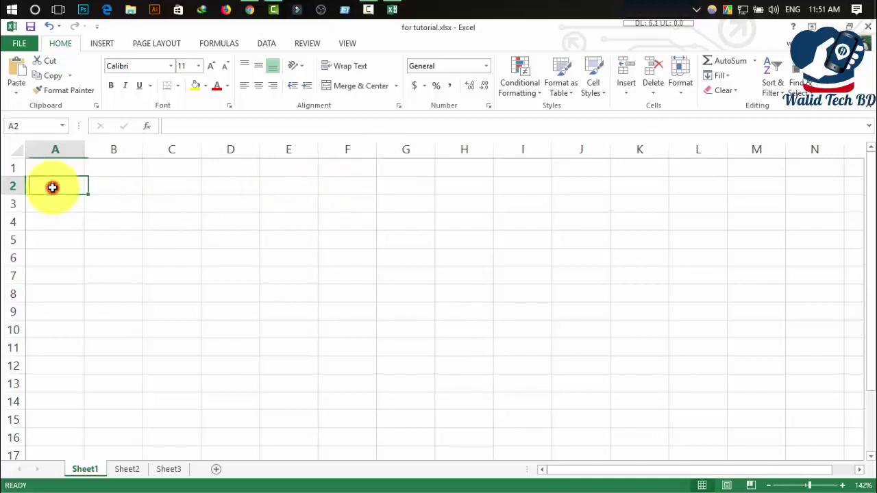
pyautogui.click(60, 323)
pyautogui.click(62, 172)
pyautogui.click(204, 224)
pyautogui.click(113, 175)
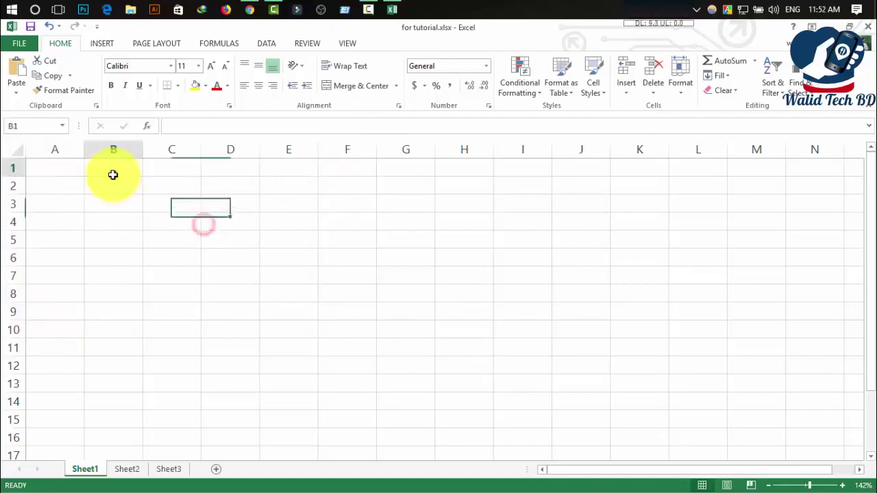
pyautogui.click(134, 202)
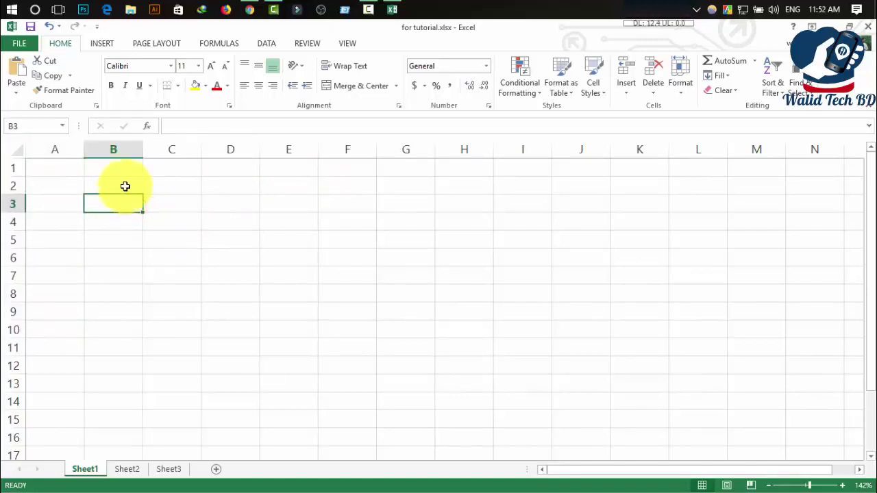
pyautogui.click(124, 185)
pyautogui.click(158, 182)
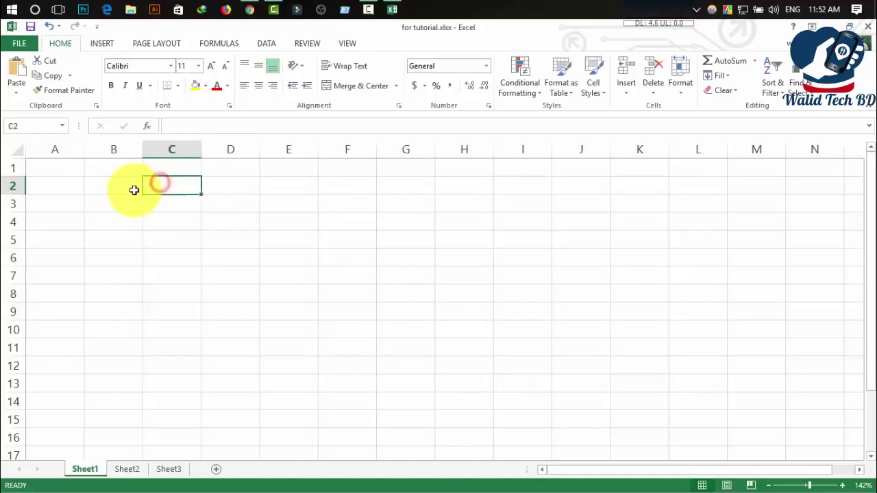
pyautogui.click(130, 189)
pyautogui.click(128, 172)
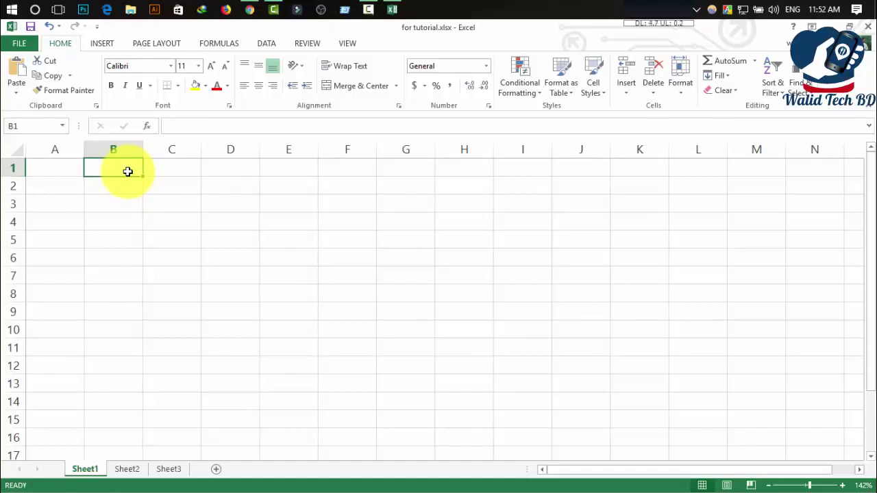
# Enter Bangla in B1 and move around row 1 before settling on C1.
pyautogui.write('Bangla')
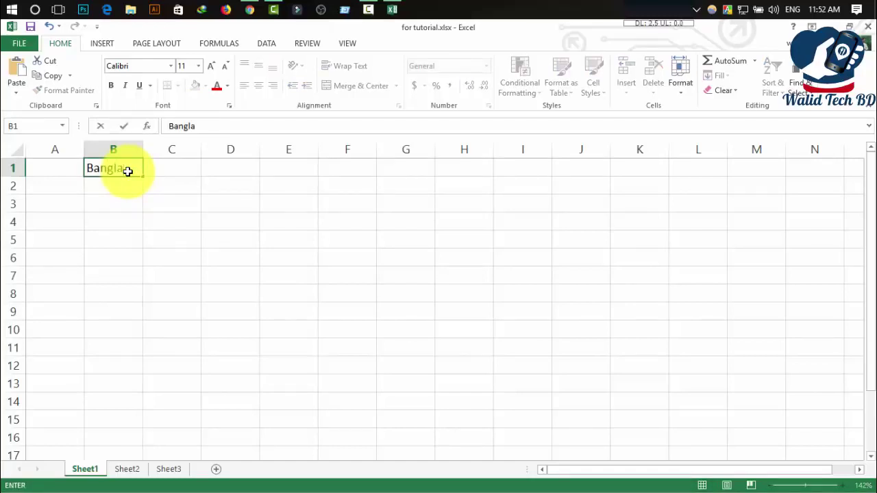
pyautogui.press('Tab')
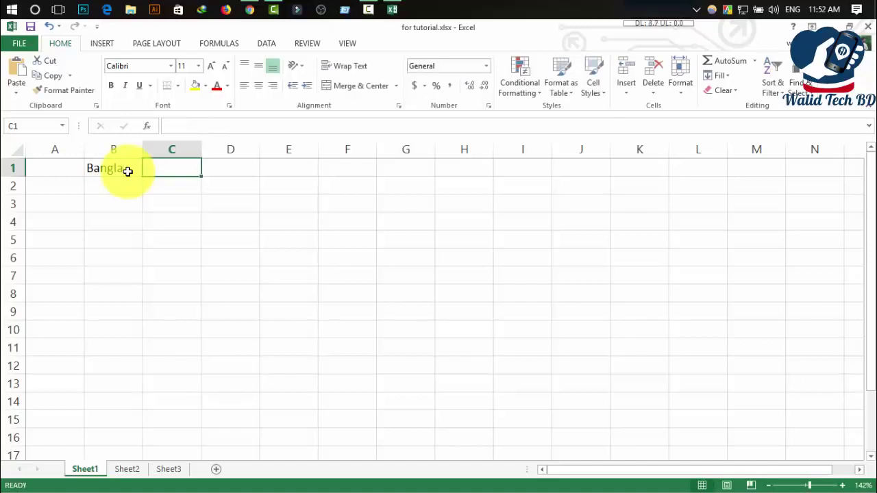
pyautogui.press('Right')
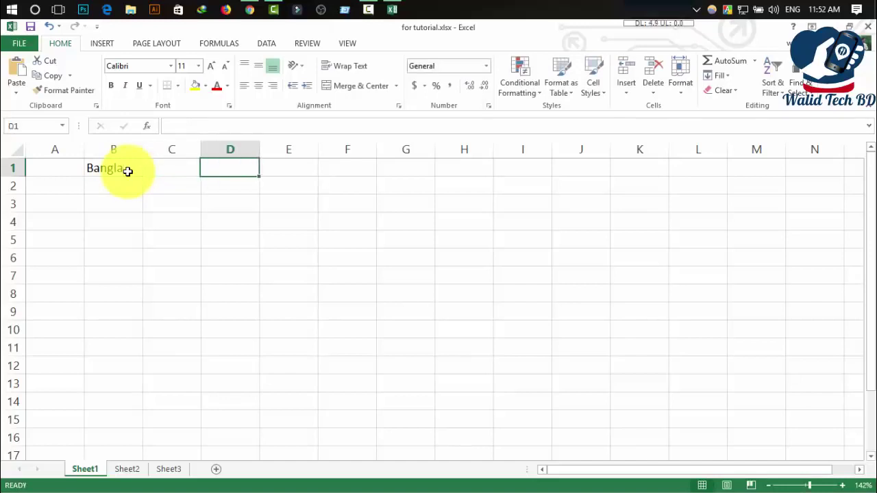
pyautogui.press('Left')
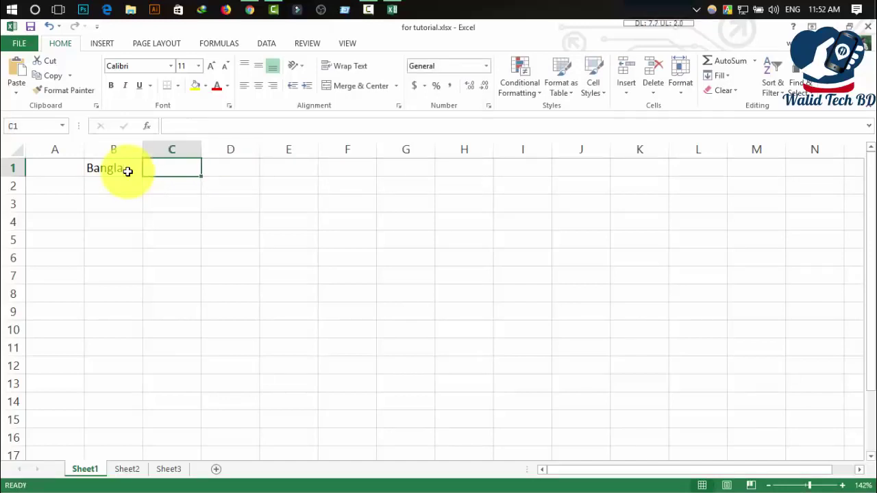
pyautogui.press('Right')
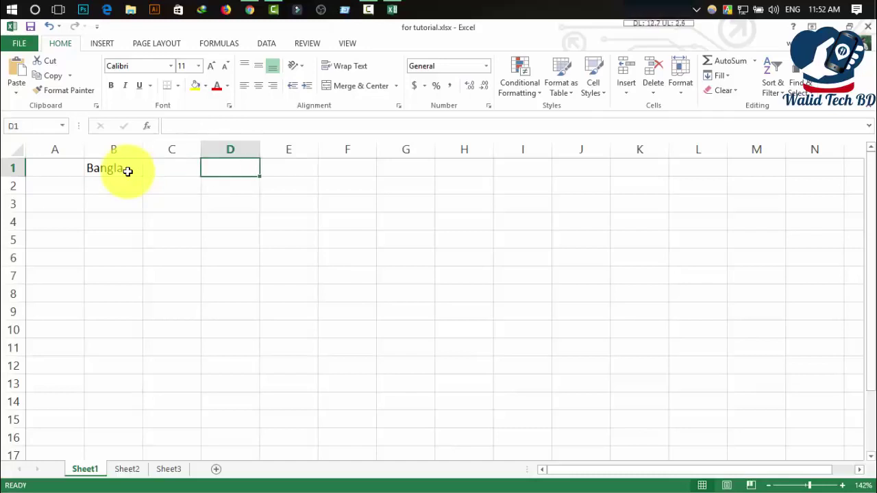
pyautogui.press('Right')
pyautogui.press('Left')
pyautogui.press('Left')
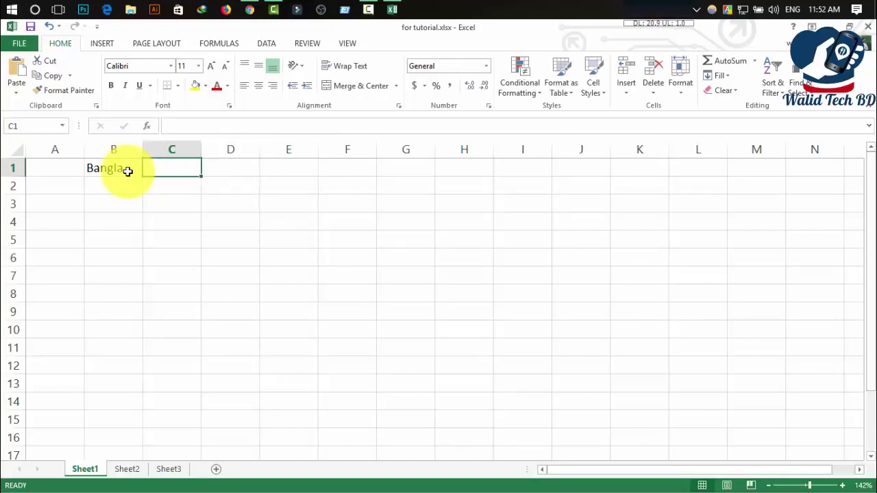
pyautogui.press('Down')
pyautogui.press('Up')
# Enter English in C1 and History in D1.
pyautogui.write('English')
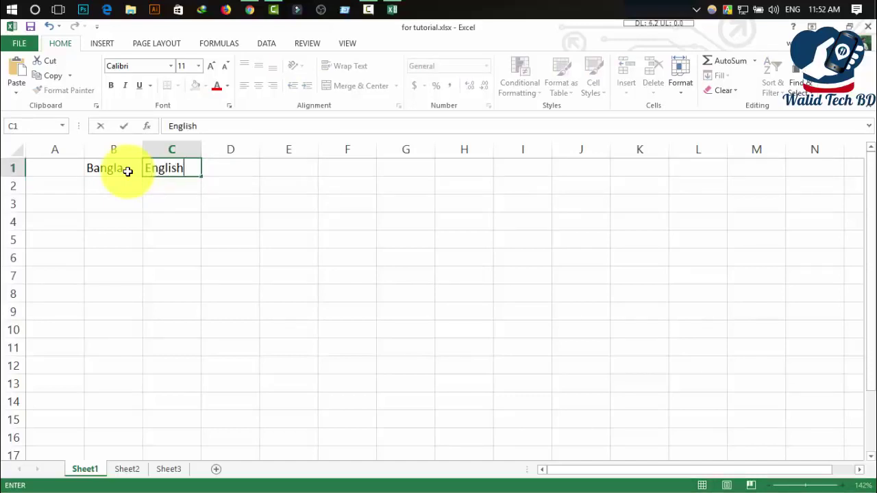
pyautogui.press('Tab')
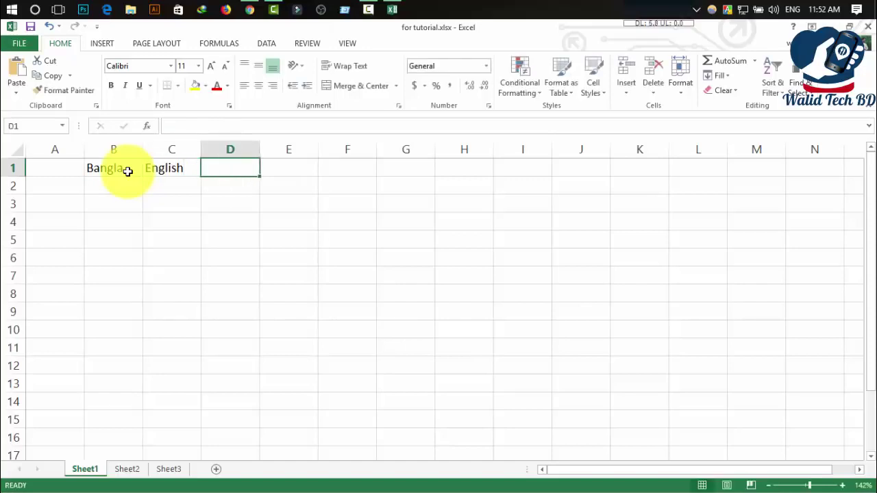
pyautogui.write('History')
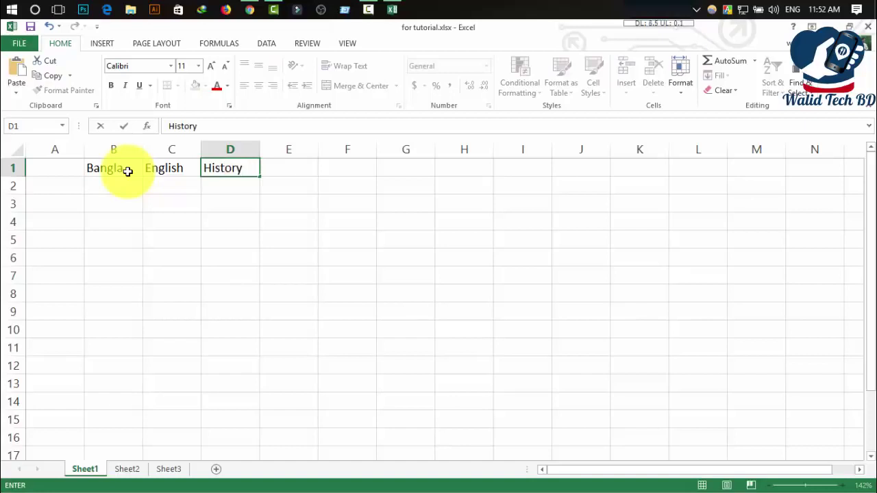
pyautogui.press('Tab')
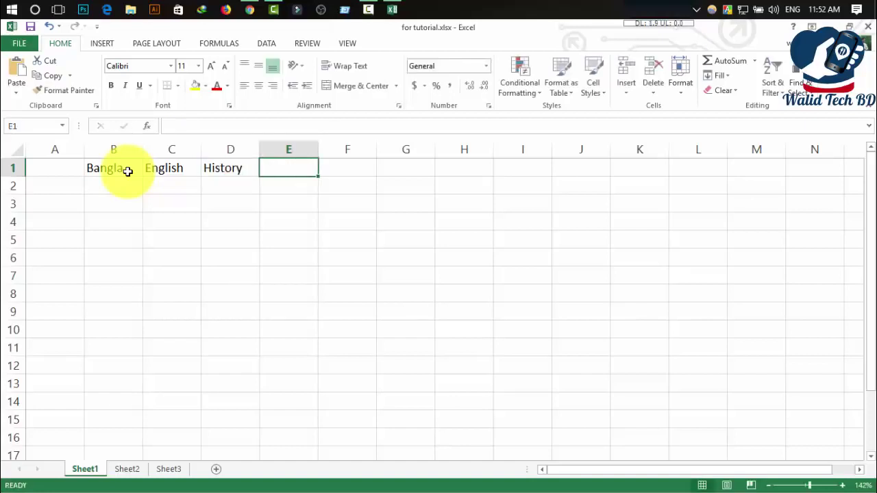
# Type 45, 68 and 82 into cells B2, C2 and D2.
pyautogui.click(46, 183)
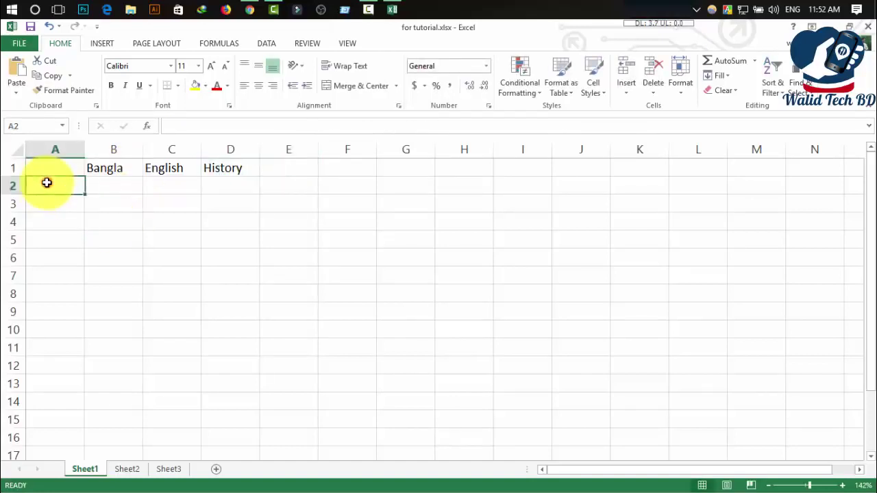
pyautogui.click(103, 193)
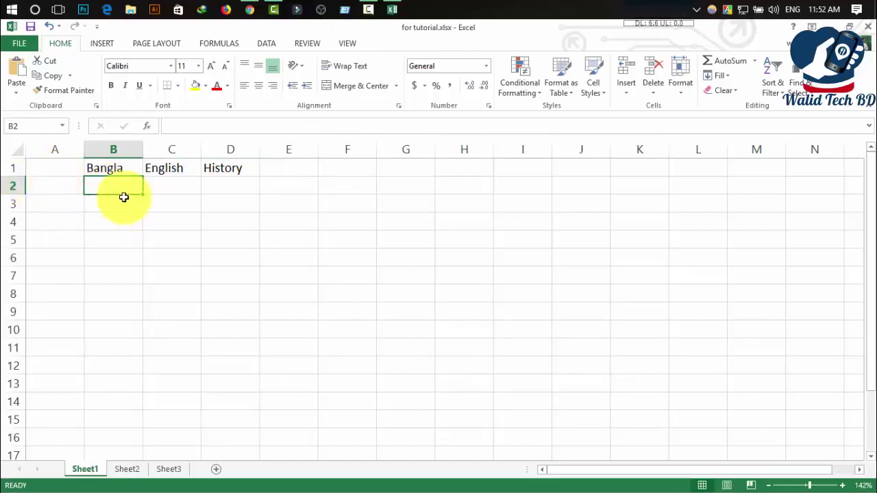
pyautogui.write('45')
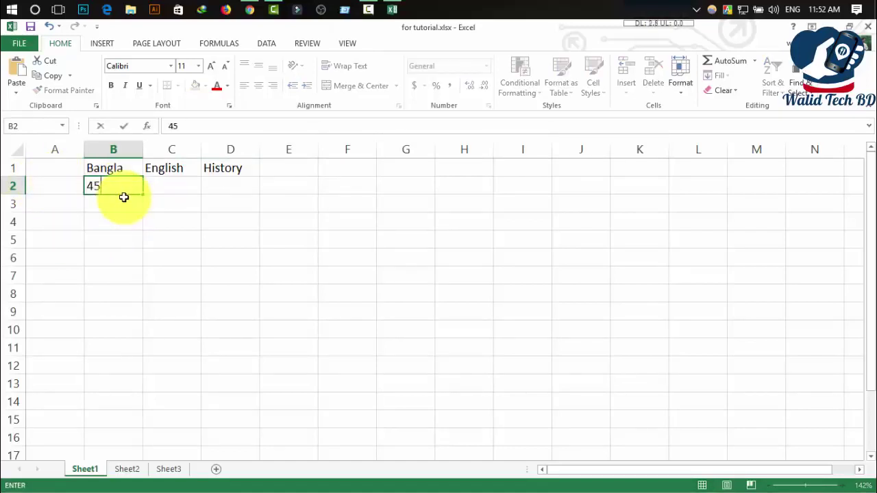
pyautogui.press('Tab')
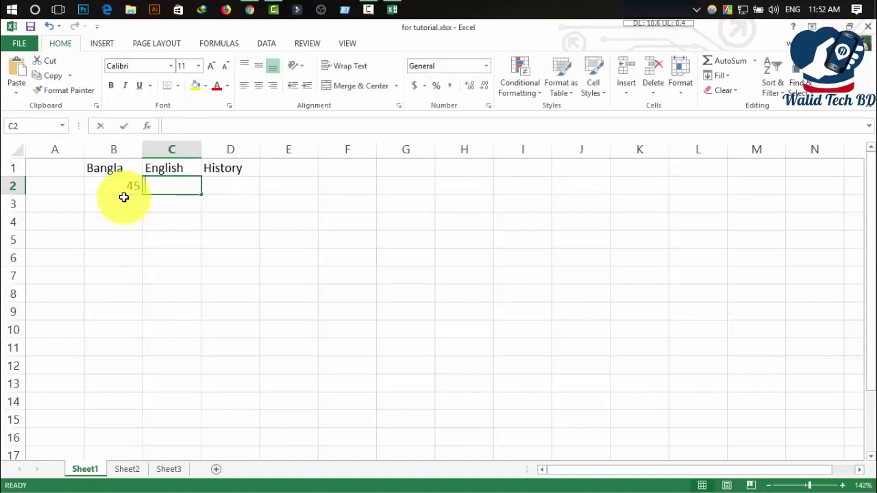
pyautogui.write('68')
pyautogui.press('Tab')
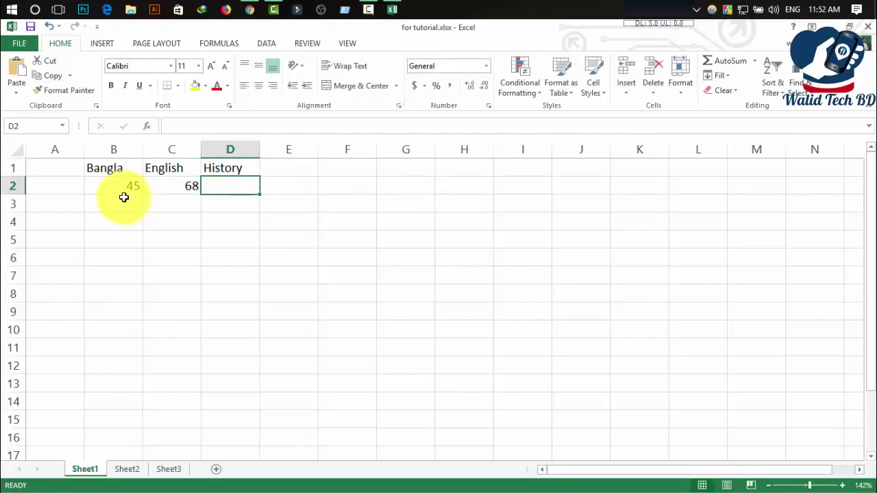
pyautogui.write('82')
pyautogui.press('Tab')
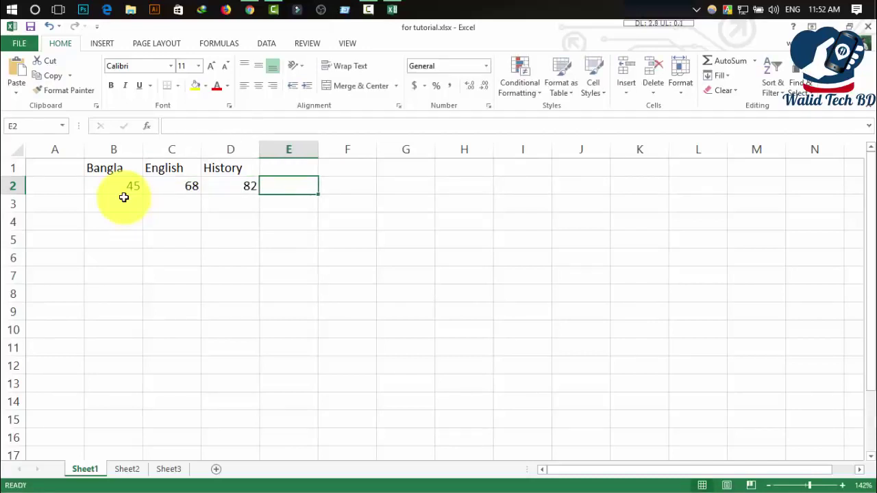
# Select cells B4, B3 and D3, then E1 for the next heading.
pyautogui.click(101, 214)
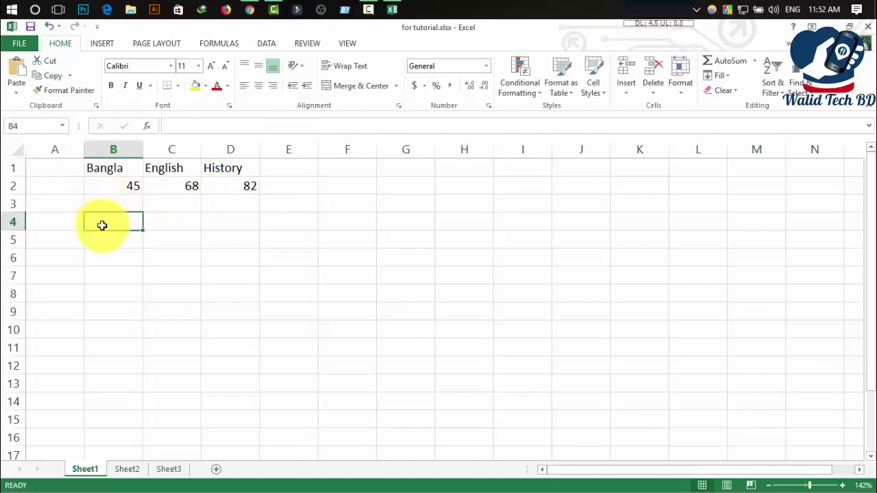
pyautogui.click(118, 197)
pyautogui.click(221, 204)
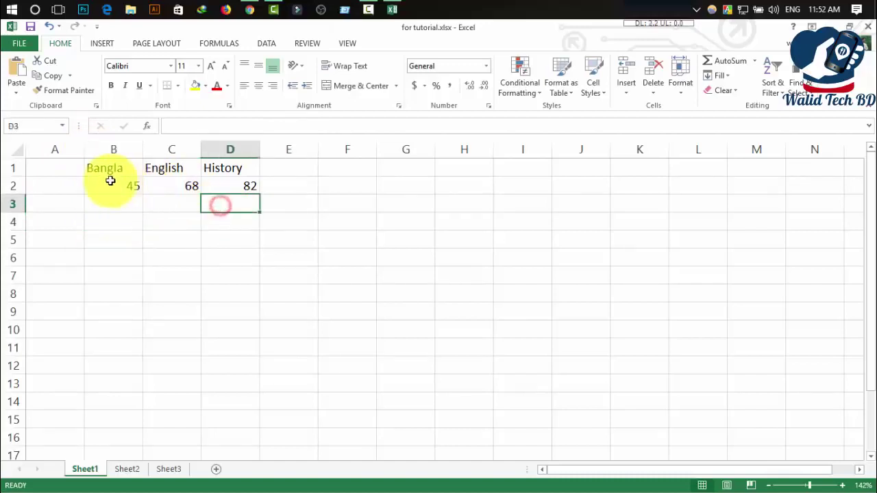
pyautogui.click(280, 175)
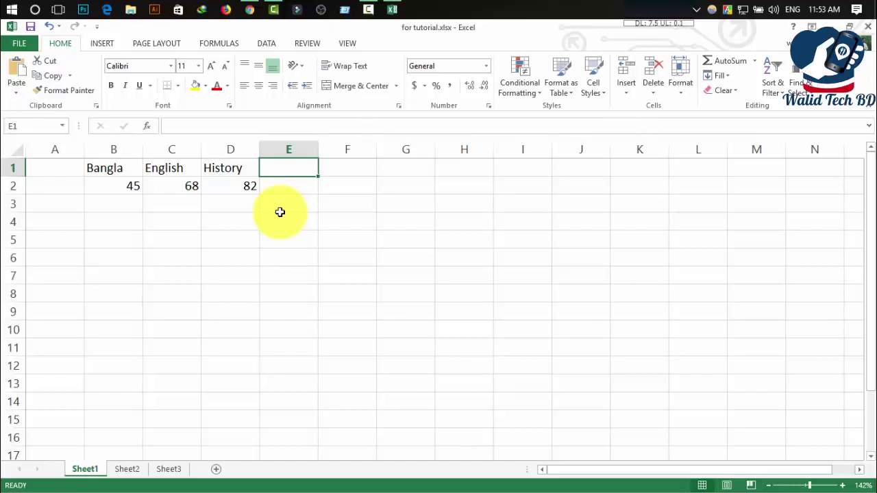
pyautogui.write('General science')
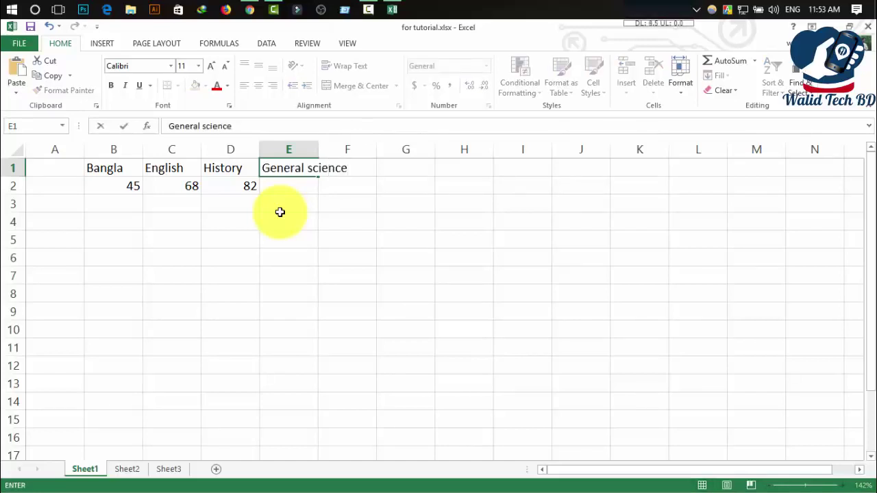
pyautogui.press('Return')
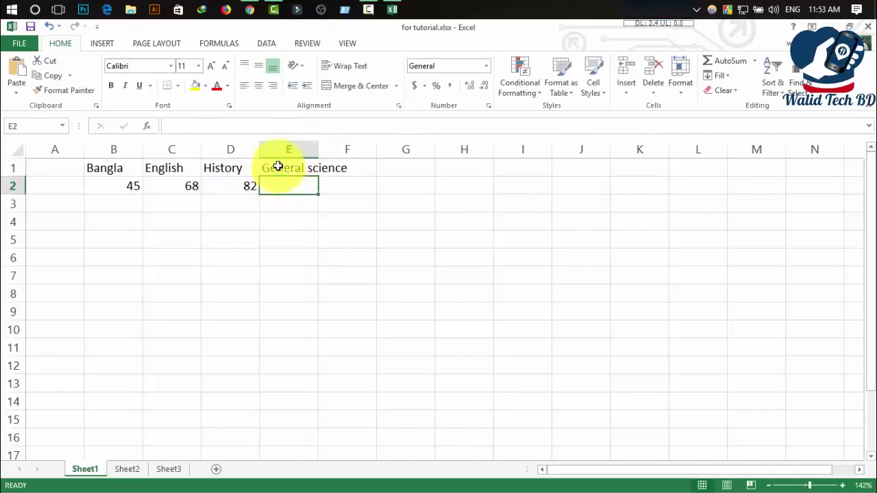
pyautogui.click(286, 151)
pyautogui.click(290, 186)
pyautogui.click(290, 168)
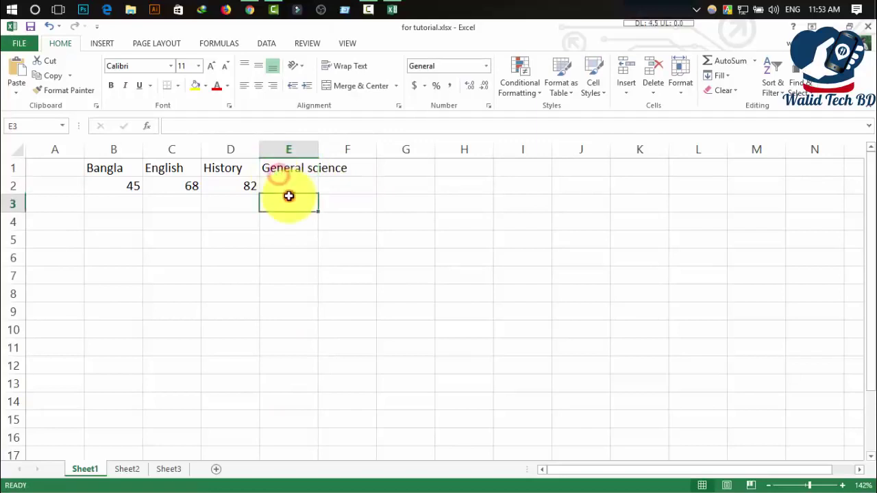
pyautogui.moveTo(312, 180)
pyautogui.mouseDown()
pyautogui.moveTo(296, 163)
pyautogui.moveTo(288, 172)
pyautogui.mouseUp()
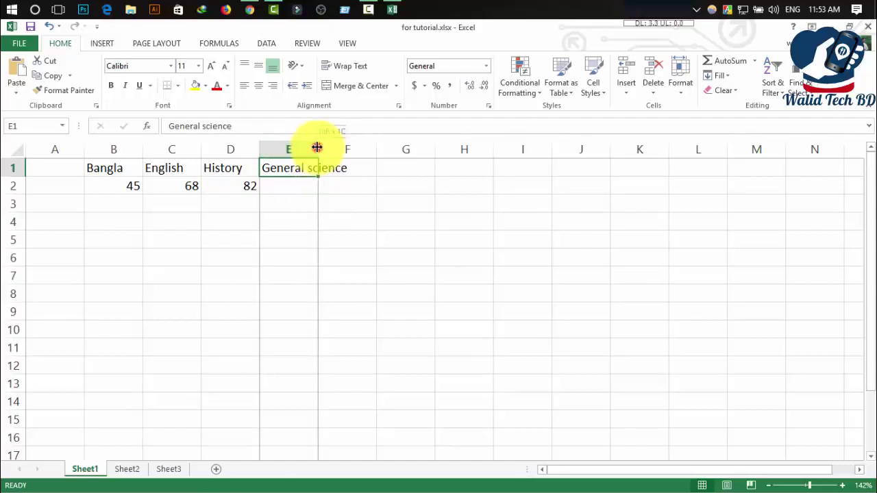
pyautogui.doubleClick(316, 147)
pyautogui.click(330, 190)
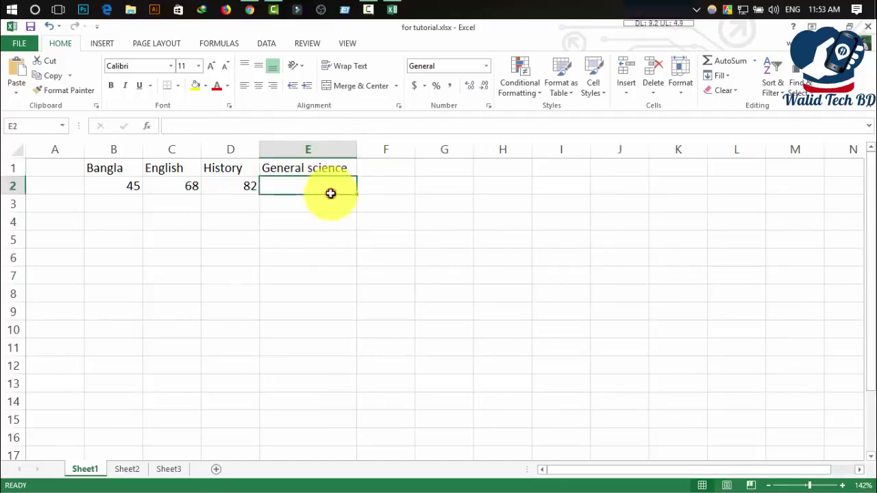
pyautogui.click(308, 170)
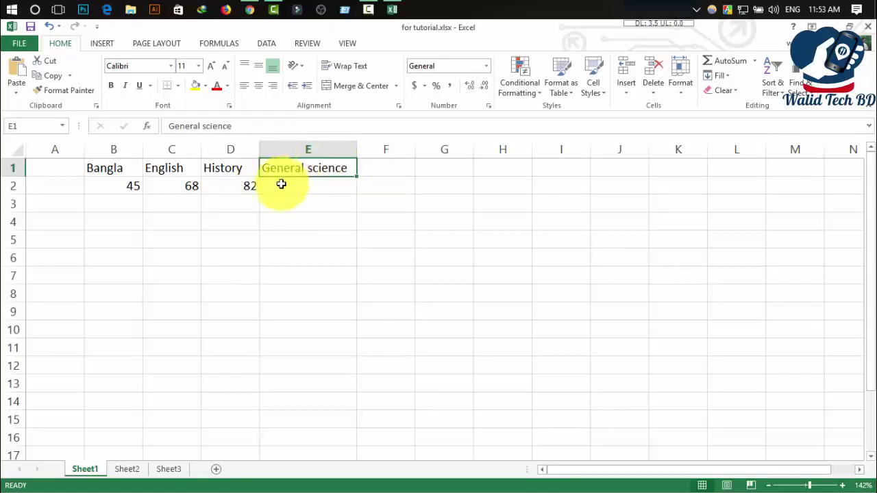
pyautogui.click(313, 213)
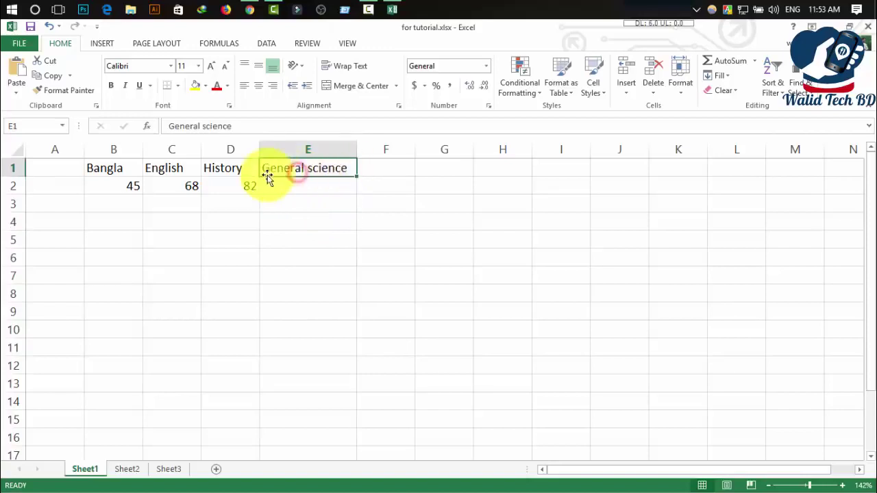
pyautogui.click(319, 209)
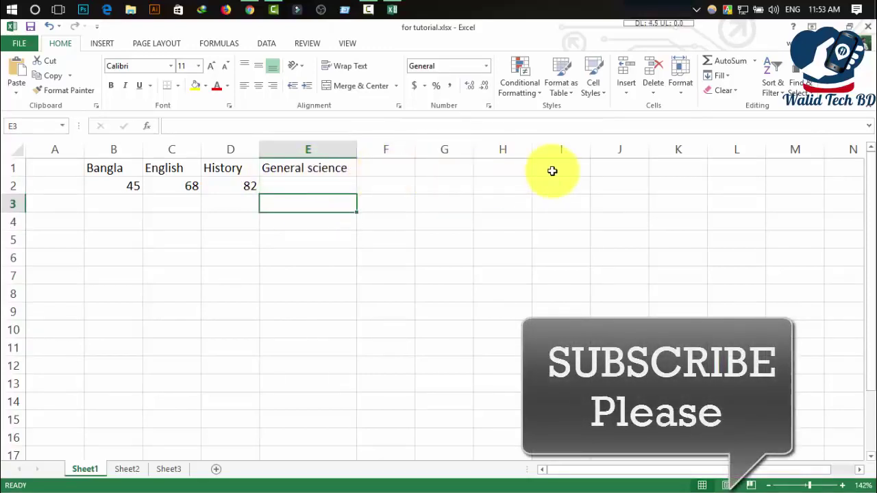
pyautogui.click(322, 170)
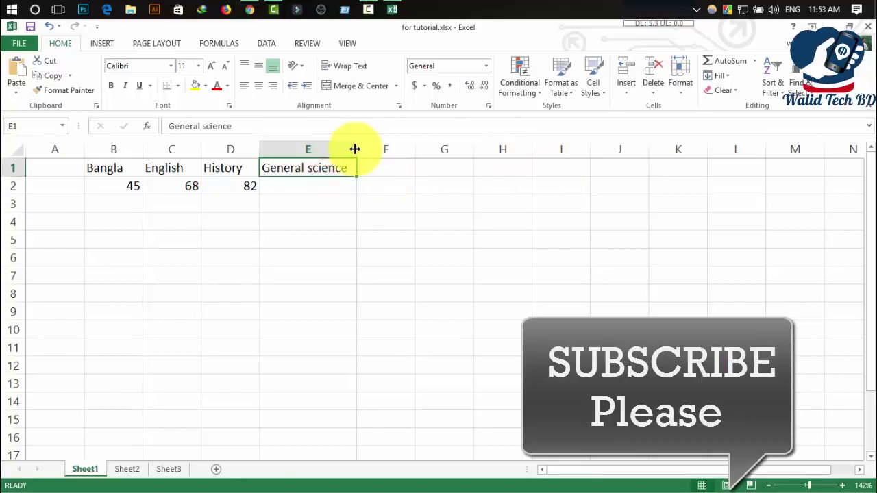
pyautogui.doubleClick(355, 149)
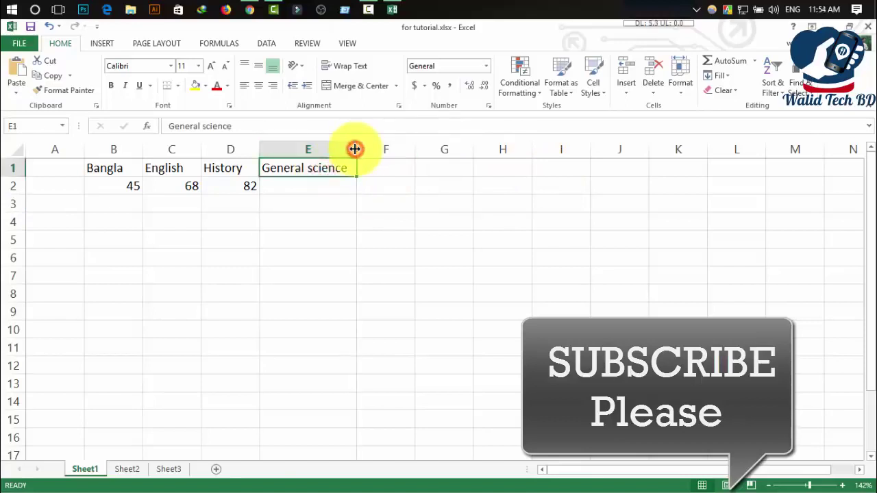
pyautogui.click(312, 188)
pyautogui.press('Up')
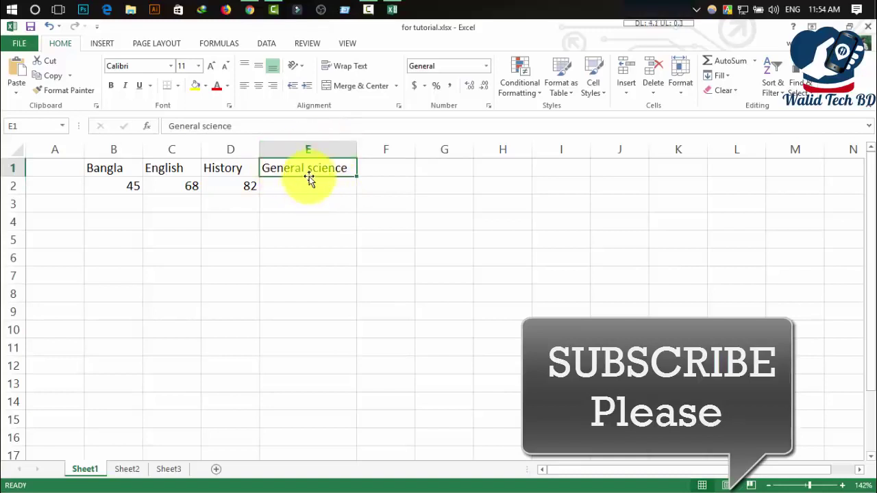
pyautogui.click(219, 198)
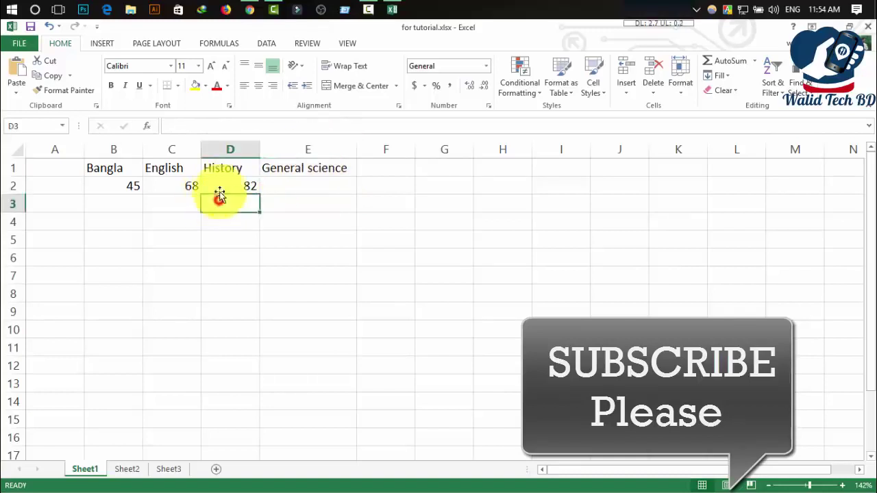
pyautogui.click(302, 168)
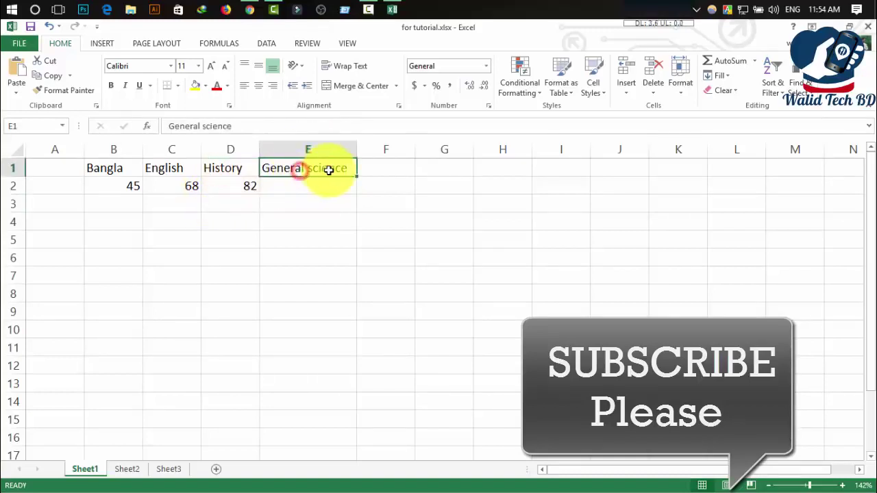
# Turn on Wrap Text for E1, then edit the heading to add 'and'.
pyautogui.click(352, 66)
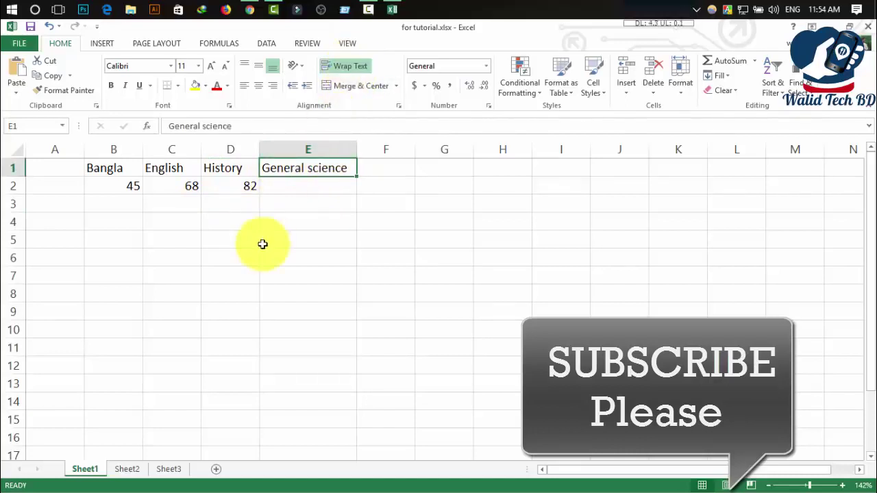
pyautogui.click(340, 198)
pyautogui.click(343, 169)
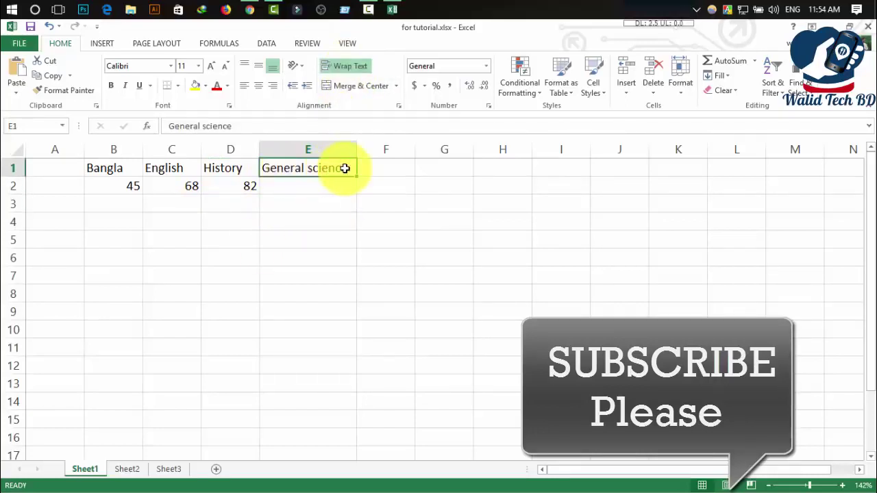
pyautogui.doubleClick(343, 169)
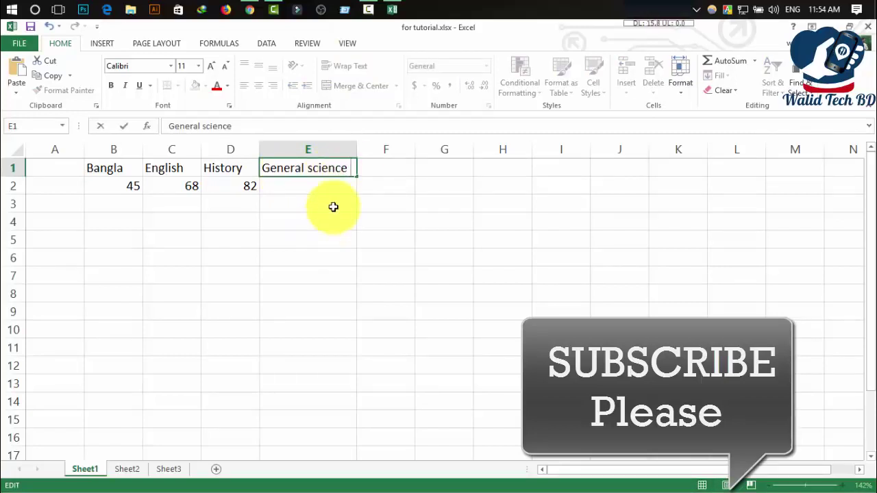
pyautogui.write('and')
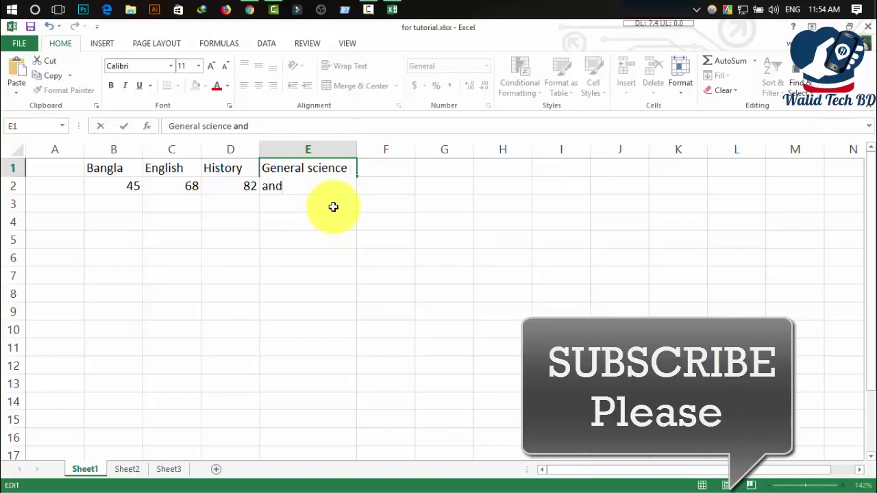
pyautogui.press('Return')
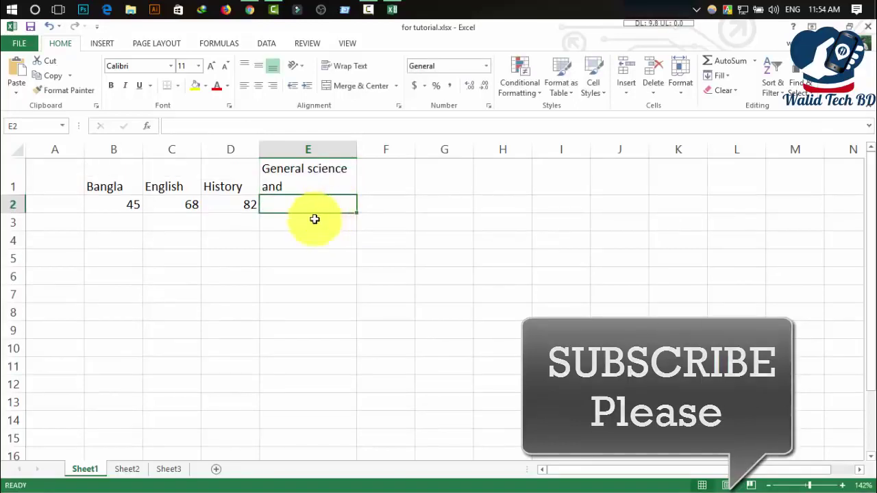
# Toggle Wrap Text off and on for E1, then re-edit it to remove 'and'.
pyautogui.click(327, 181)
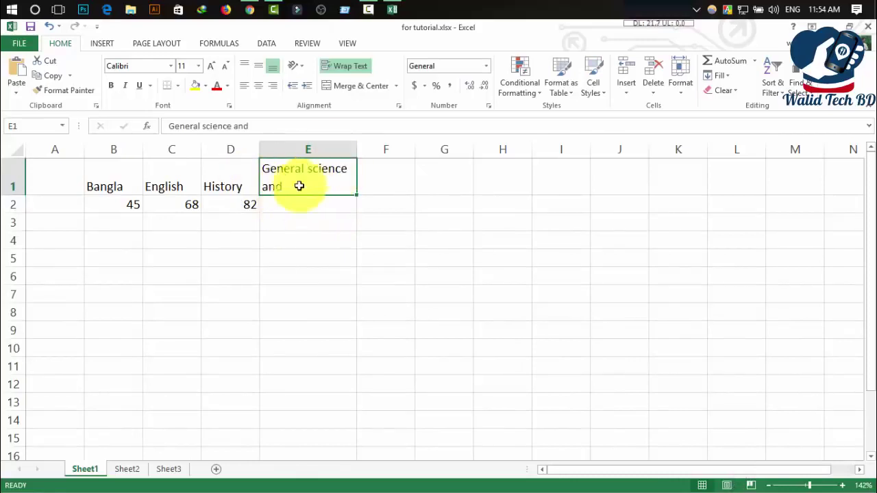
pyautogui.click(348, 67)
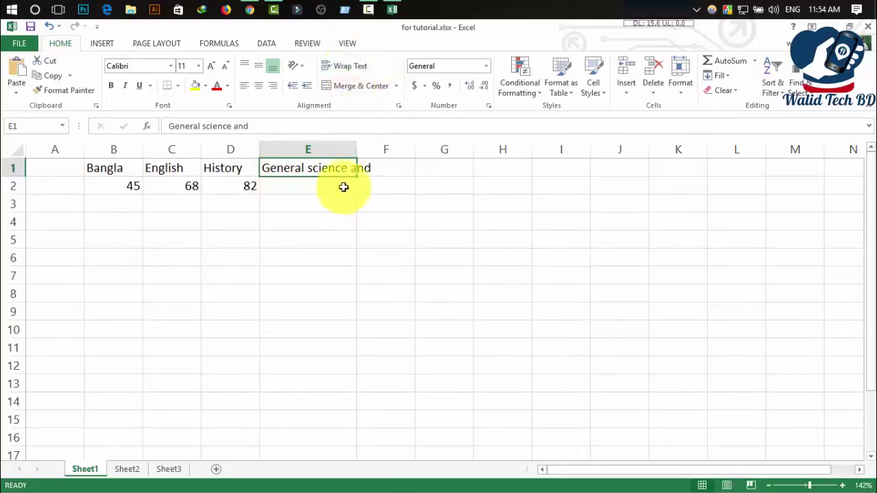
pyautogui.click(343, 65)
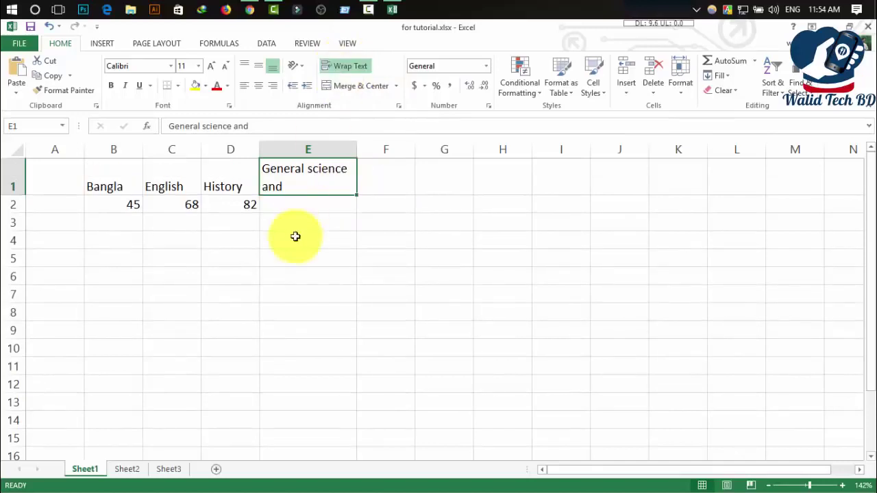
pyautogui.click(297, 183)
pyautogui.doubleClick(296, 184)
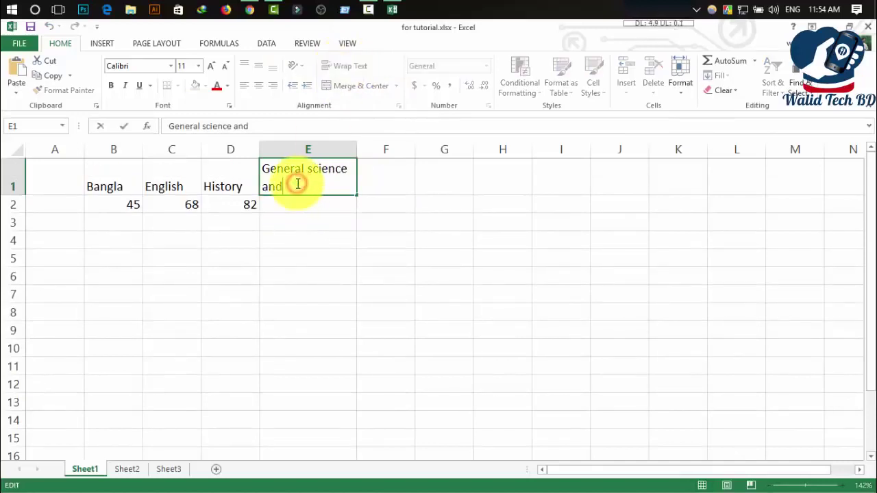
pyautogui.press('BackSpace')
pyautogui.press('BackSpace')
pyautogui.press('BackSpace')
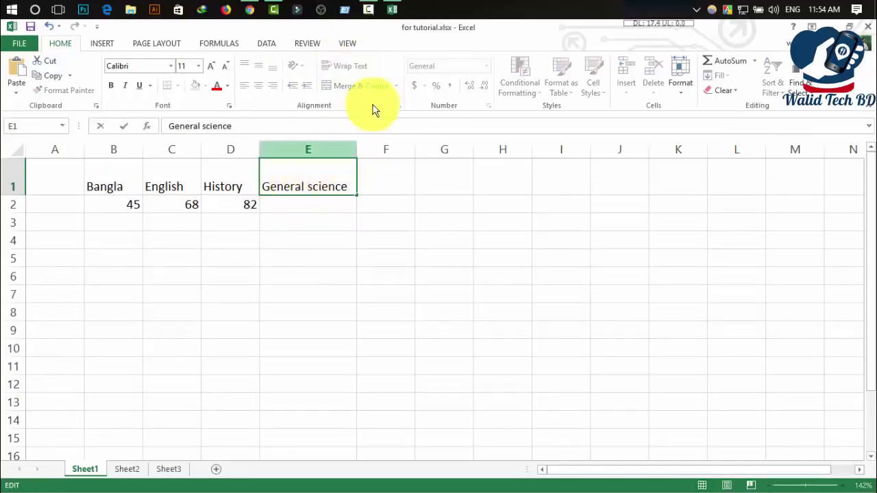
# Select cells E4:E5, E1, E4, C3, B4, B3 and B5 in turn.
pyautogui.moveTo(350, 219); pyautogui.dragTo(351, 237)
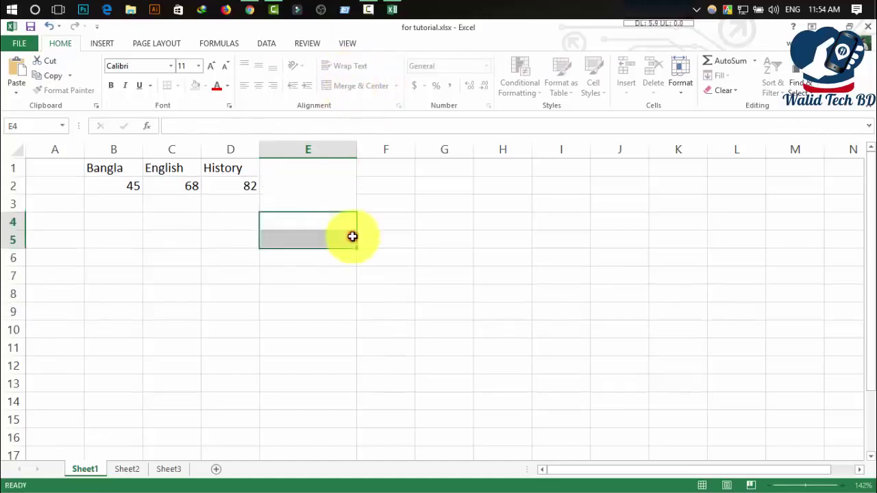
pyautogui.click(333, 170)
pyautogui.click(319, 226)
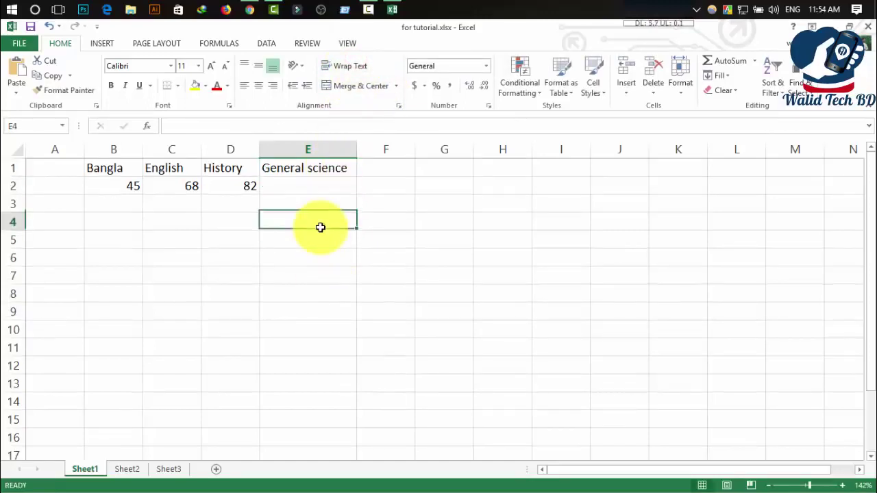
pyautogui.click(182, 205)
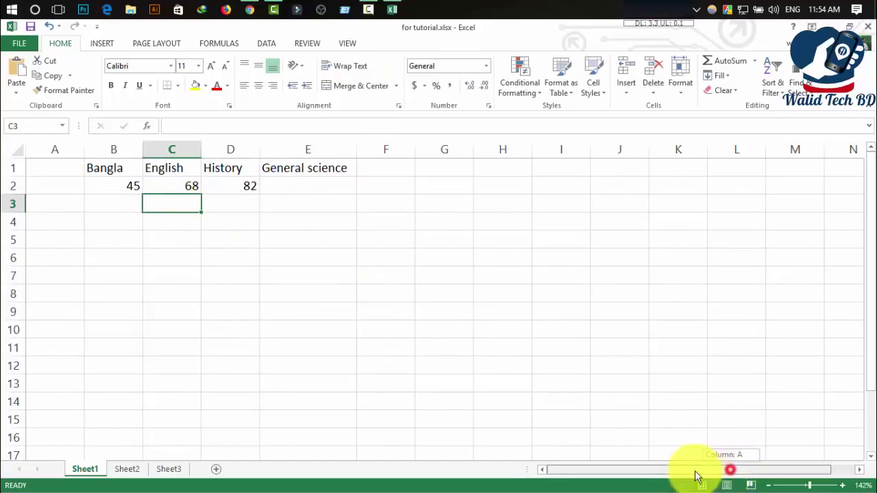
pyautogui.click(140, 224)
pyautogui.click(111, 200)
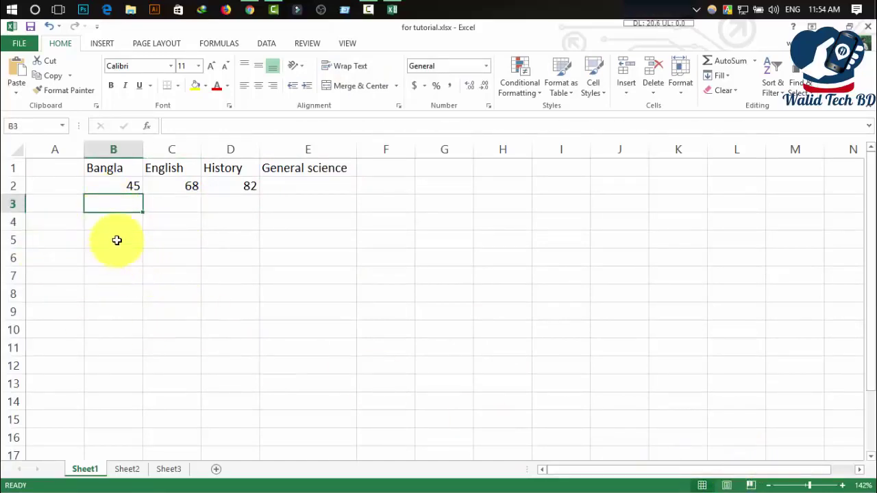
pyautogui.click(115, 239)
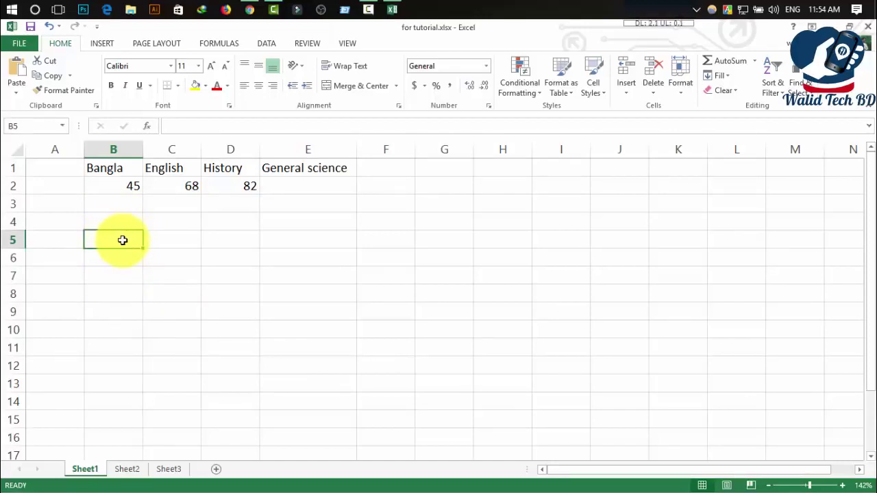
# Select B5:E10, then drag cell B6 to move it, triggering a clipboard error.
pyautogui.moveTo(122, 240)
pyautogui.mouseDown()
pyautogui.moveTo(303, 319)
pyautogui.moveTo(303, 328)
pyautogui.mouseUp()
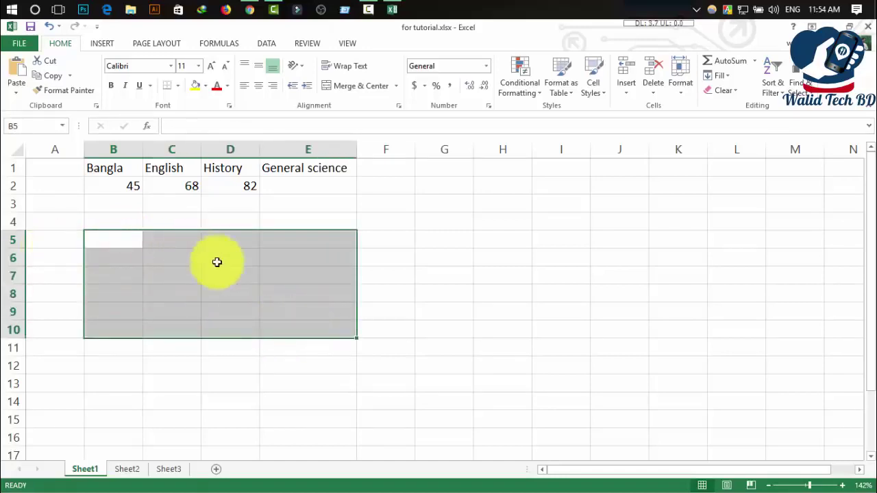
pyautogui.click(290, 261)
pyautogui.click(107, 253)
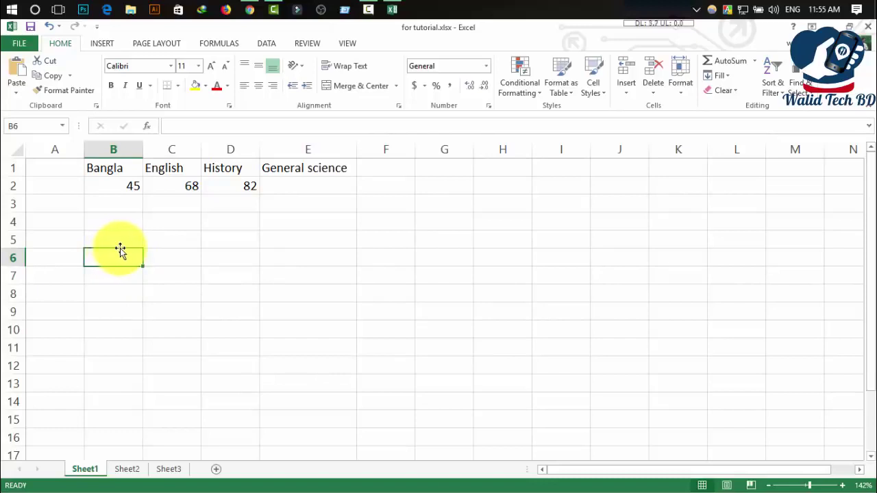
pyautogui.moveTo(119, 249)
pyautogui.mouseDown()
pyautogui.moveTo(125, 258)
pyautogui.moveTo(280, 277)
pyautogui.moveTo(274, 273)
pyautogui.mouseUp()
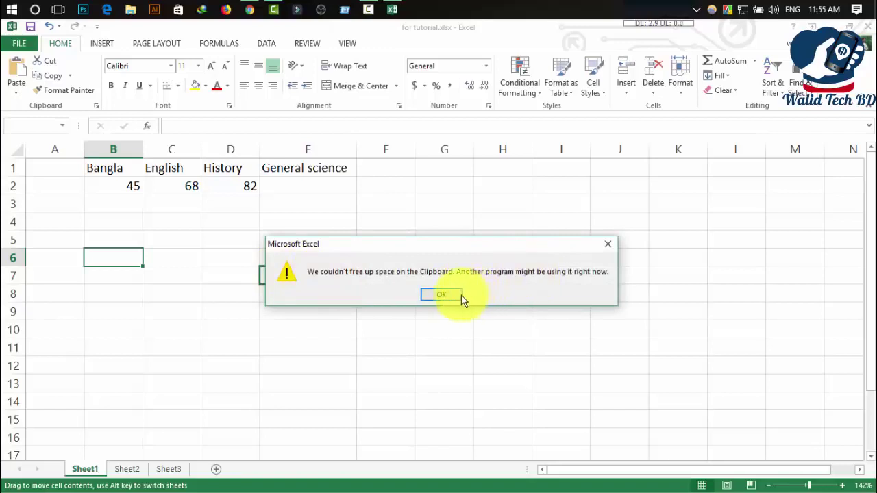
# Dismiss the clipboard warning and move the English score 68 from C2 down to C4.
pyautogui.click(442, 295)
pyautogui.click(168, 251)
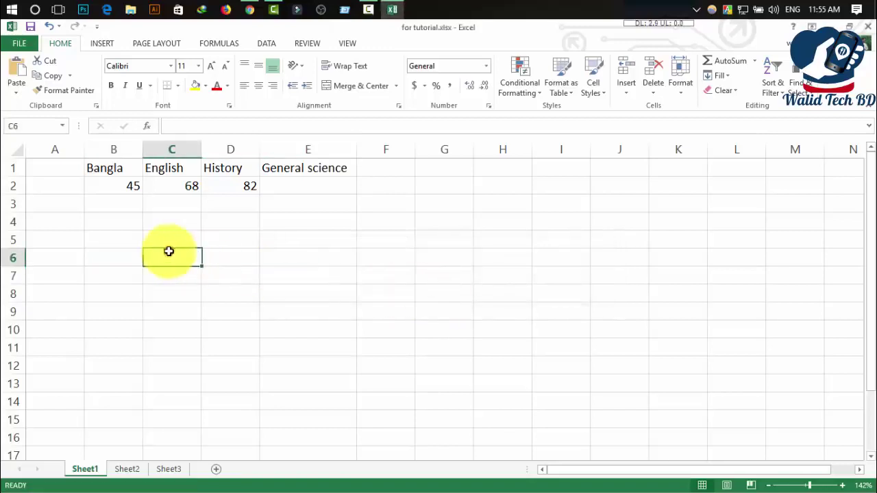
pyautogui.click(156, 186)
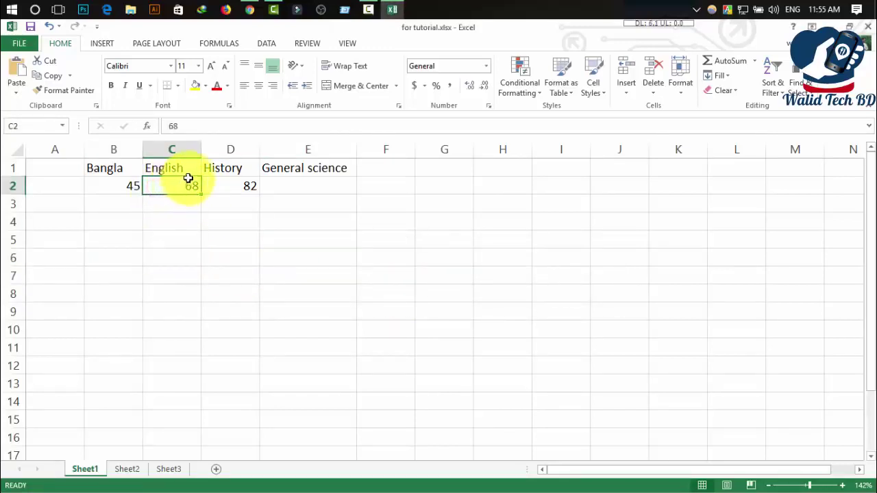
pyautogui.moveTo(188, 178)
pyautogui.mouseDown()
pyautogui.moveTo(192, 221)
pyautogui.moveTo(204, 217)
pyautogui.mouseUp()
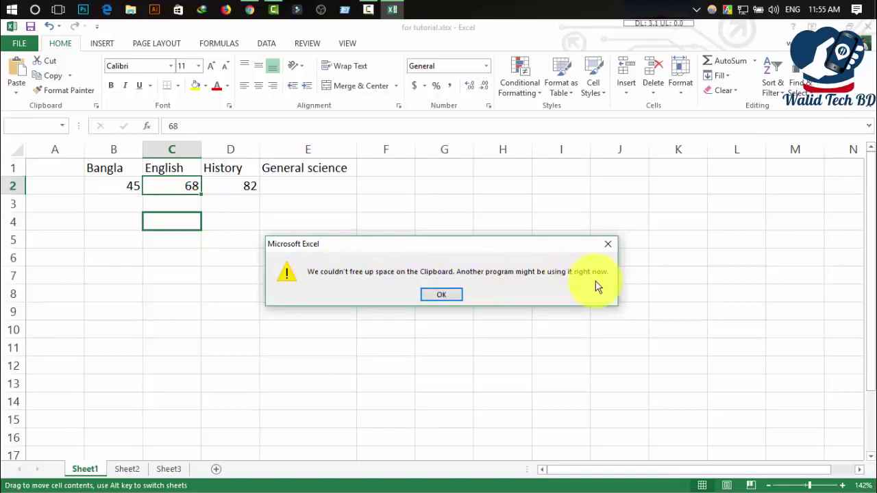
# Move the 68 from C4 back into C2, dismissing the clipboard warning.
pyautogui.click(453, 296)
pyautogui.click(221, 241)
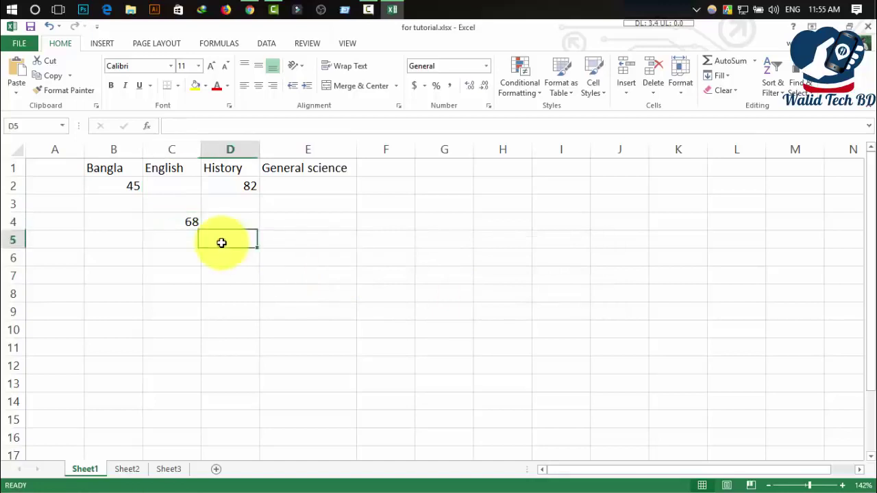
pyautogui.click(181, 189)
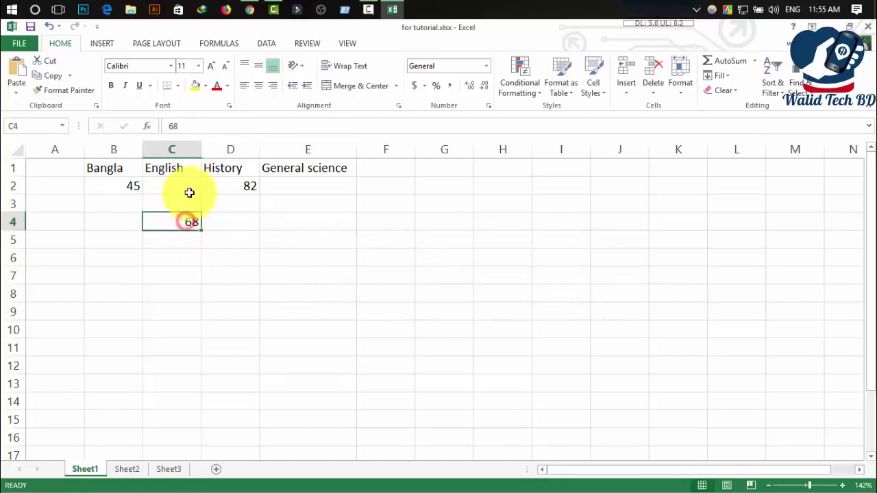
pyautogui.moveTo(181, 189); pyautogui.dragTo(170, 195)
pyautogui.click(172, 220)
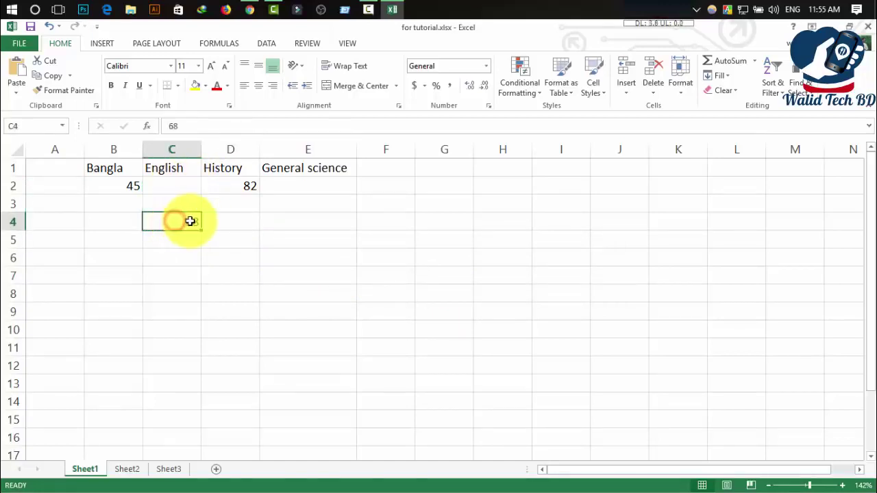
pyautogui.moveTo(180, 205); pyautogui.dragTo(183, 186)
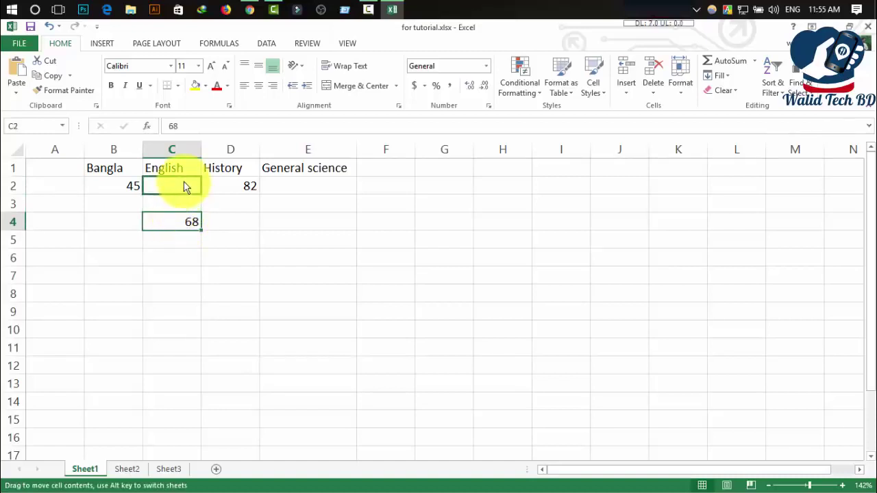
pyautogui.click(449, 295)
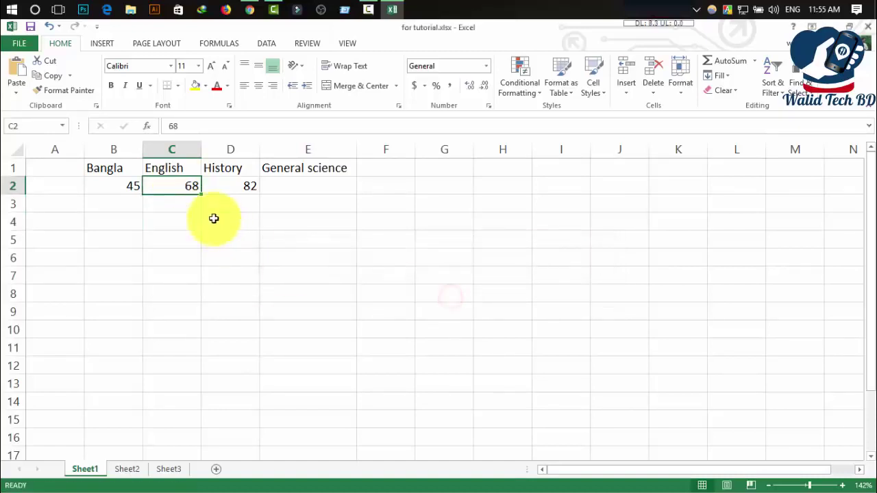
pyautogui.moveTo(175, 193); pyautogui.dragTo(182, 180)
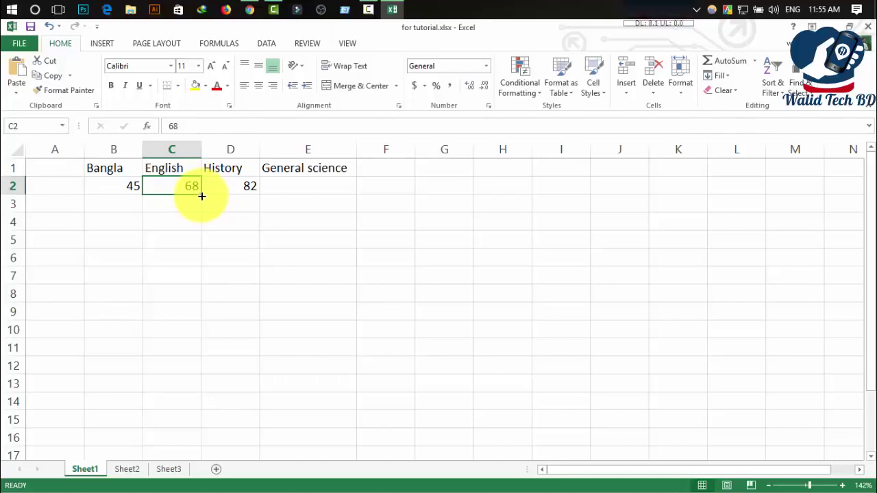
# Fill the English score 68 down column C to C16.
pyautogui.moveTo(201, 196); pyautogui.dragTo(196, 446)
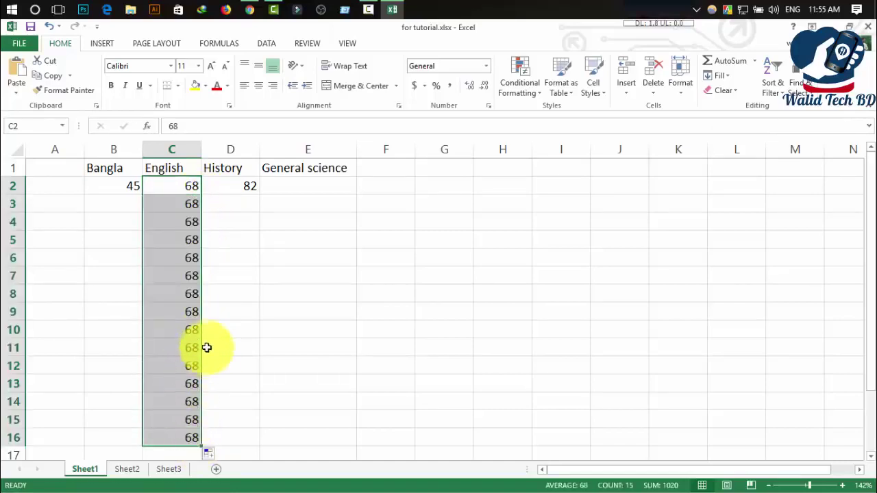
pyautogui.moveTo(871, 231); pyautogui.dragTo(863, 290)
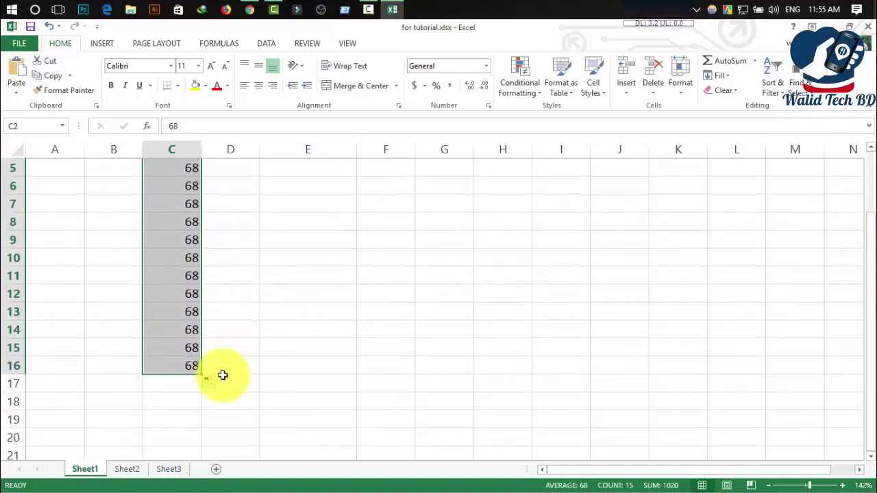
pyautogui.scroll(1, 219, 268)
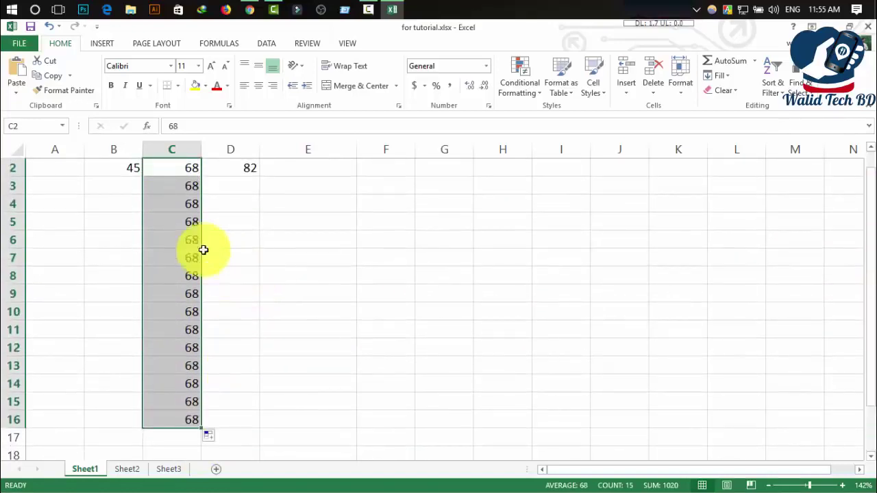
pyautogui.scroll(1, 867, 254)
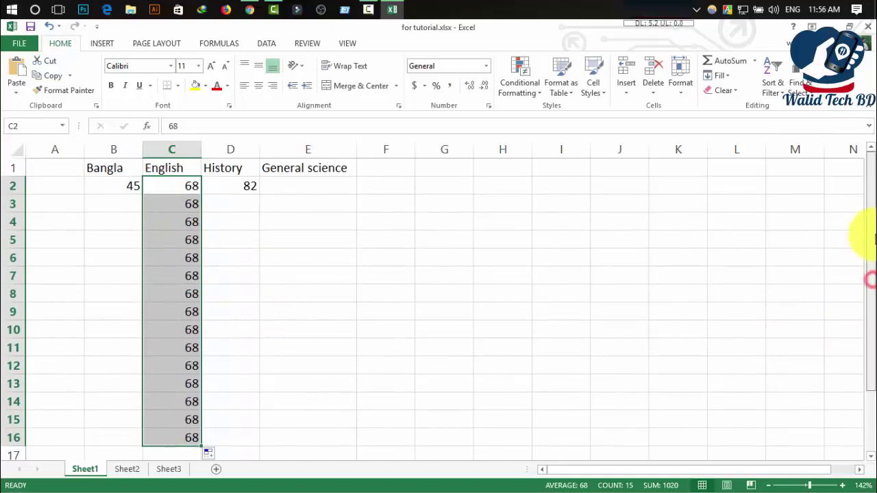
# Select the copied 68s in C3:C16 and delete them.
pyautogui.click(179, 221)
pyautogui.moveTo(186, 203); pyautogui.dragTo(185, 433)
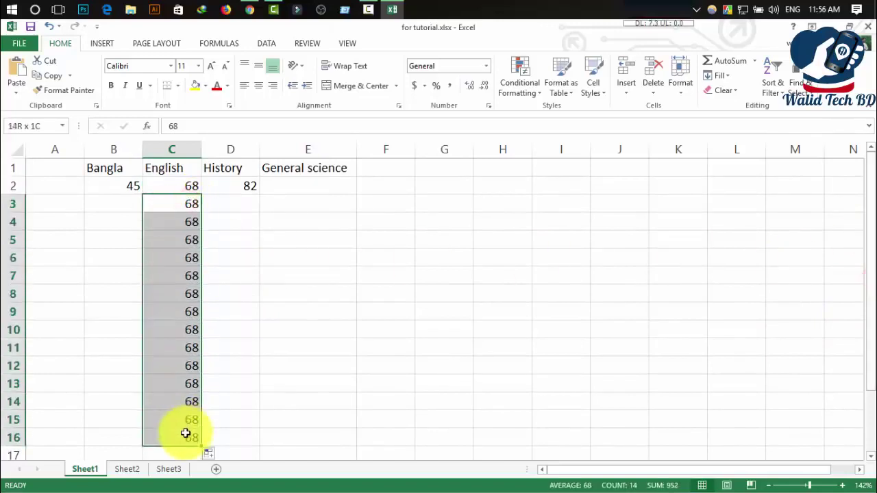
pyautogui.click(328, 276)
pyautogui.moveTo(186, 203); pyautogui.dragTo(167, 437)
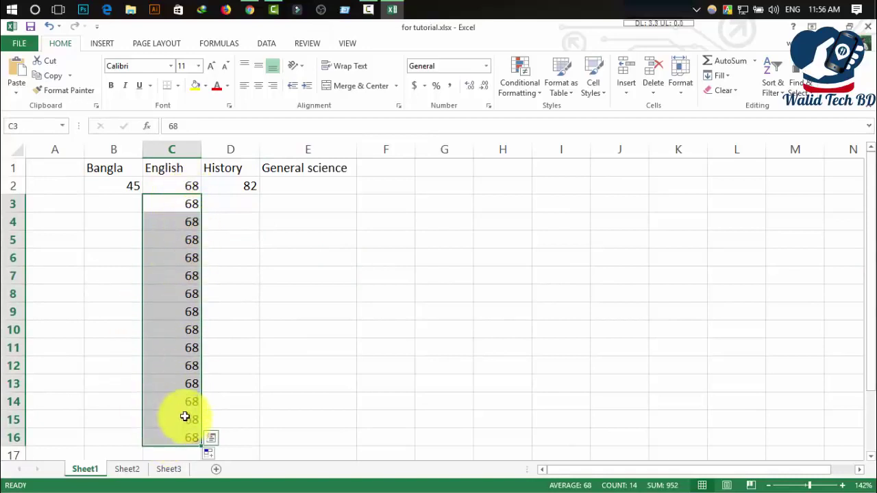
pyautogui.press('Delete')
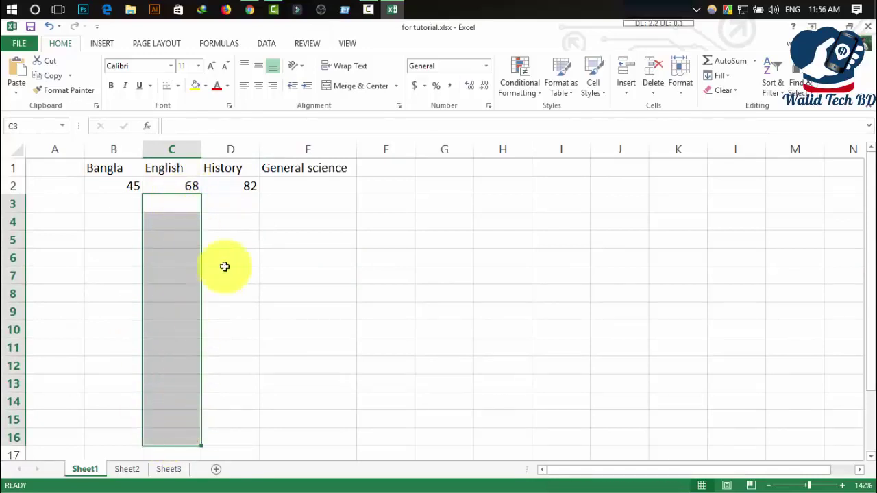
pyautogui.click(229, 240)
pyautogui.click(132, 209)
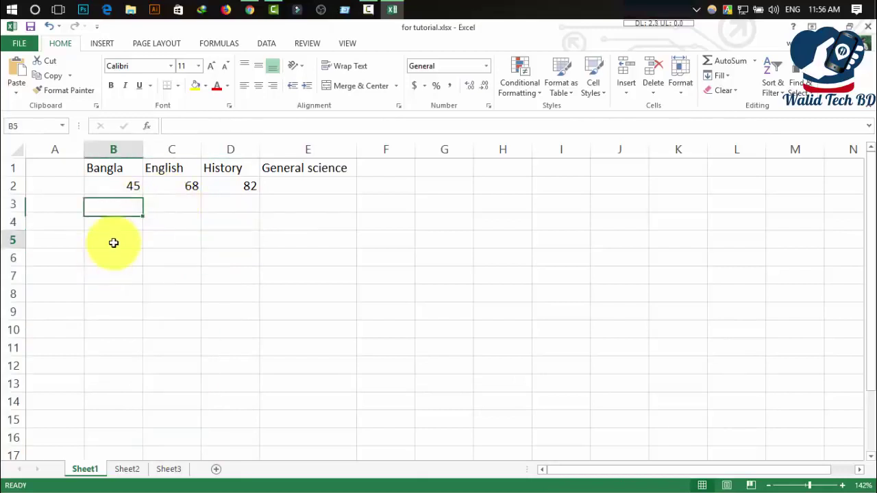
pyautogui.click(117, 227)
pyautogui.write('1')
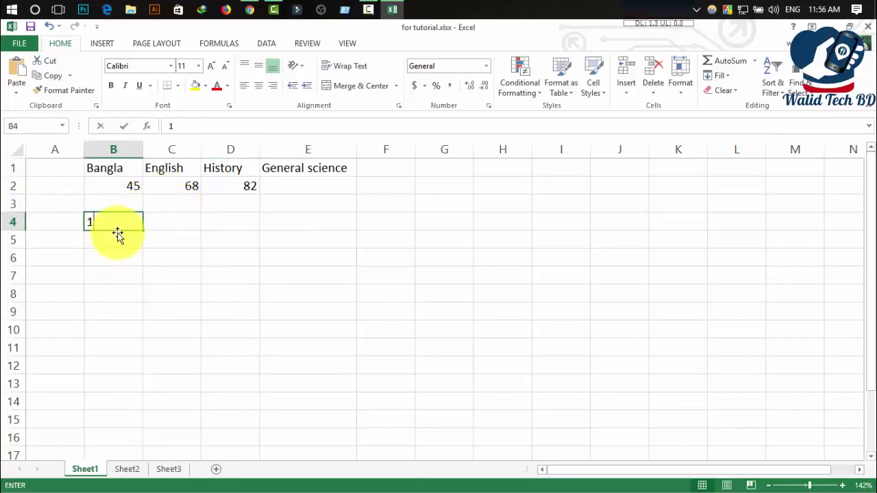
pyautogui.click(134, 245)
pyautogui.write('2')
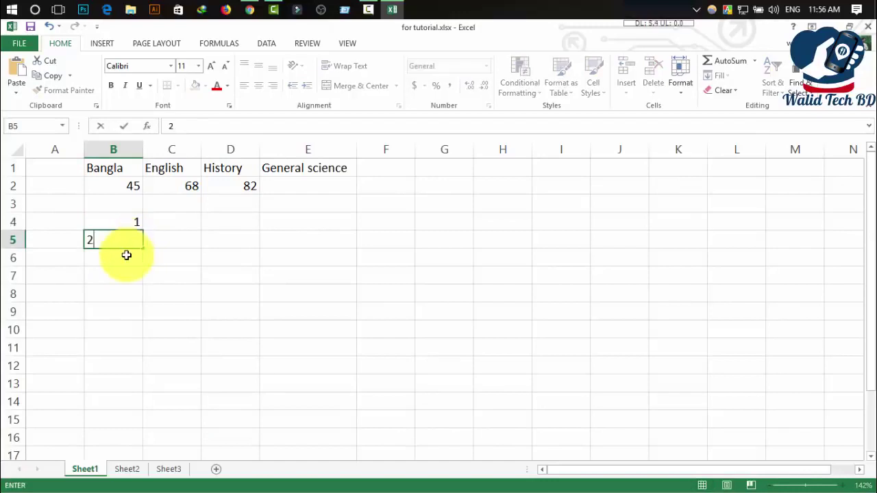
pyautogui.click(126, 255)
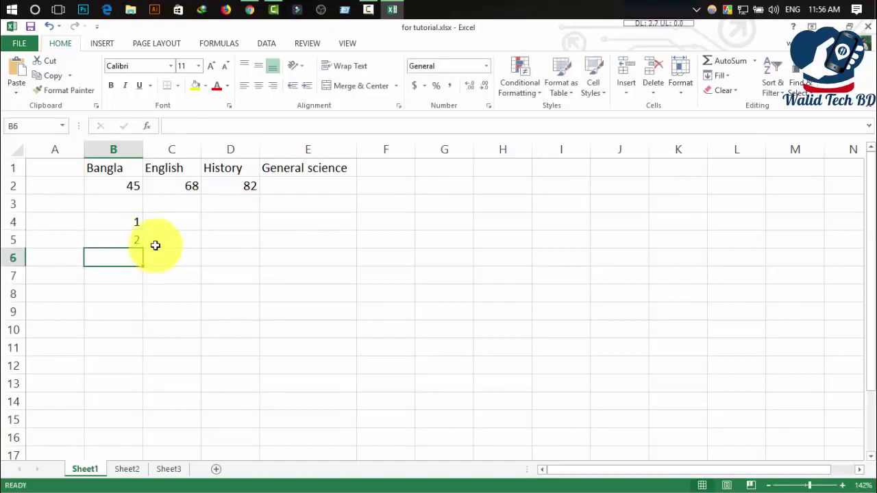
pyautogui.click(135, 224)
pyautogui.click(130, 237)
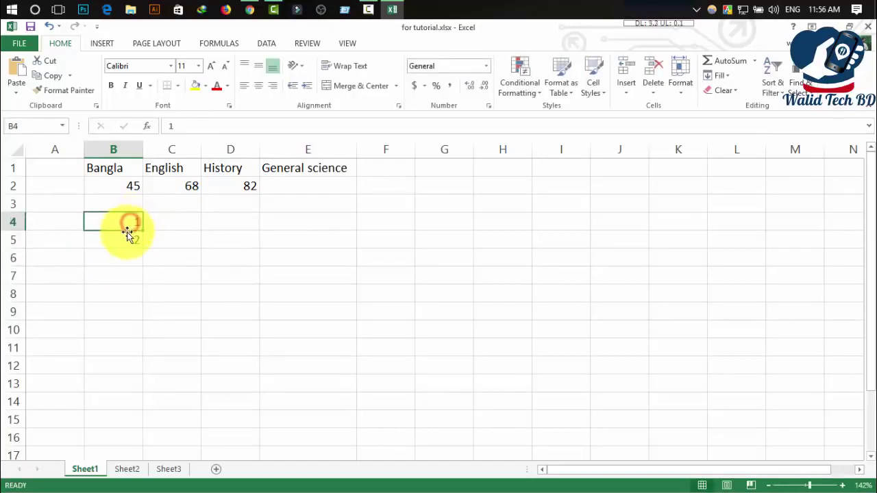
pyautogui.click(128, 253)
pyautogui.click(128, 222)
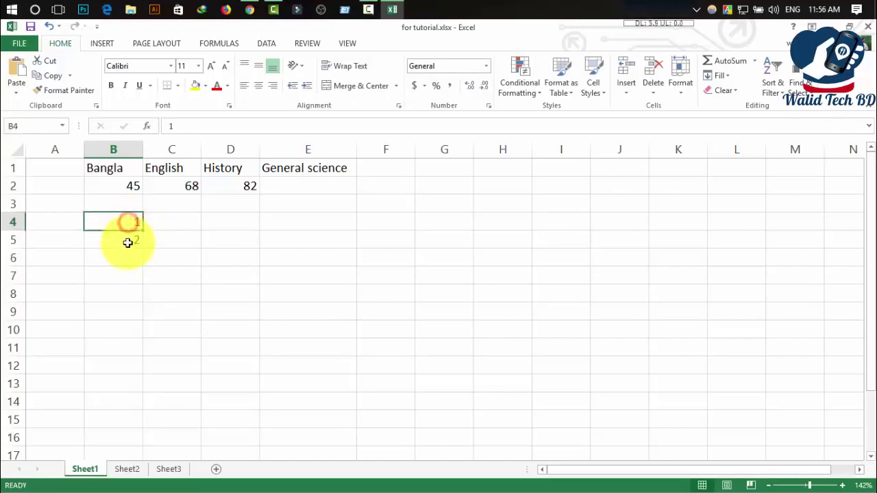
pyautogui.click(127, 242)
pyautogui.click(126, 225)
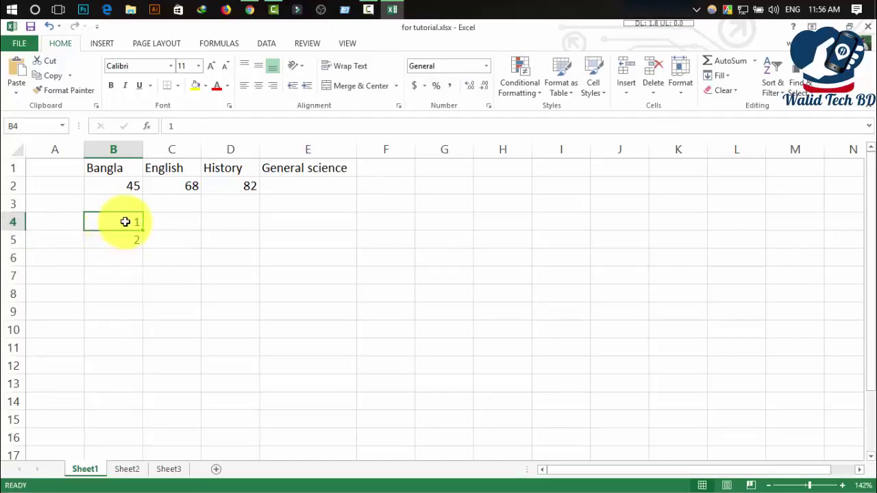
pyautogui.moveTo(125, 222); pyautogui.dragTo(126, 239)
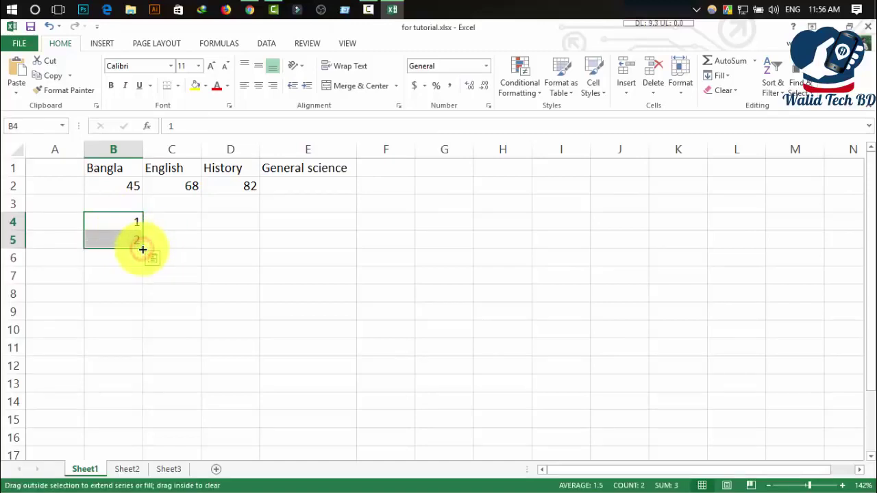
pyautogui.moveTo(142, 249)
pyautogui.mouseDown()
pyautogui.moveTo(167, 479)
pyautogui.moveTo(170, 456)
pyautogui.mouseUp()
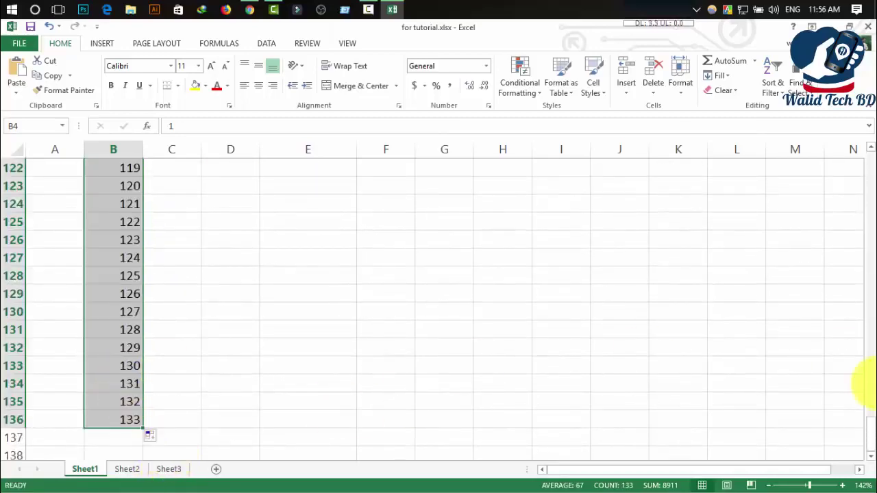
pyautogui.moveTo(869, 433); pyautogui.dragTo(869, 167)
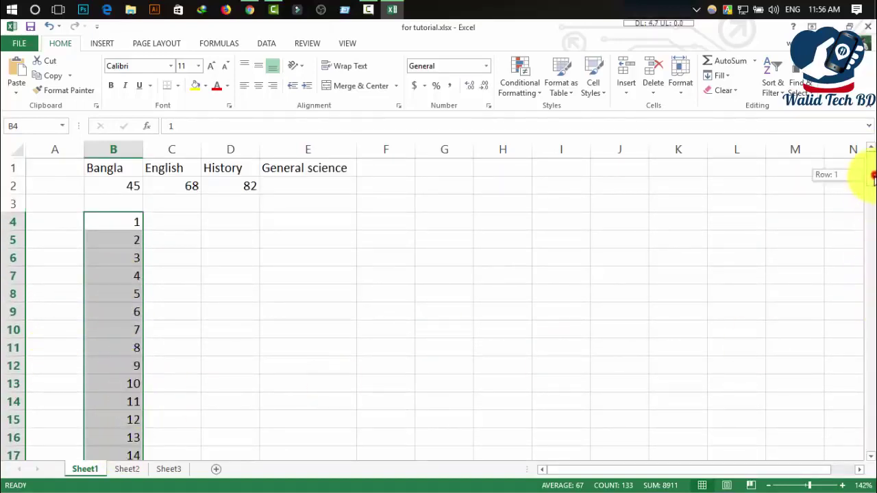
pyautogui.moveTo(873, 177)
pyautogui.mouseDown()
pyautogui.moveTo(869, 335)
pyautogui.moveTo(869, 171)
pyautogui.mouseUp()
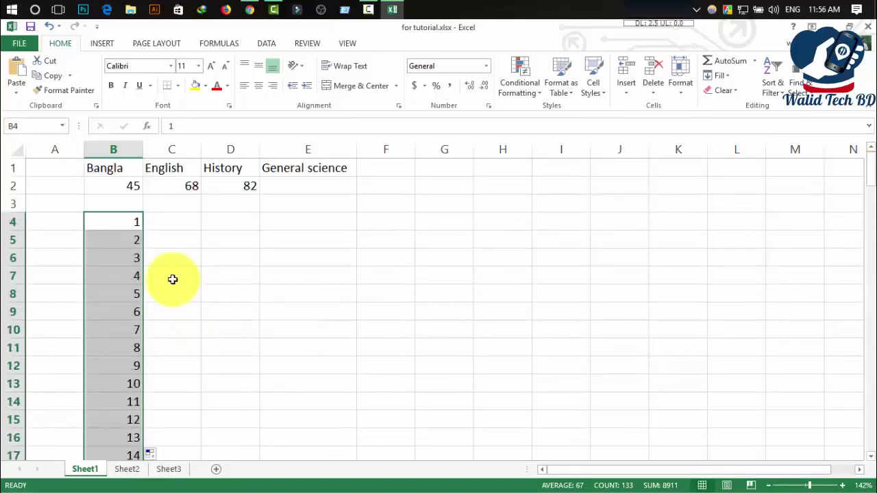
pyautogui.press('Delete')
pyautogui.click(172, 256)
pyautogui.click(123, 238)
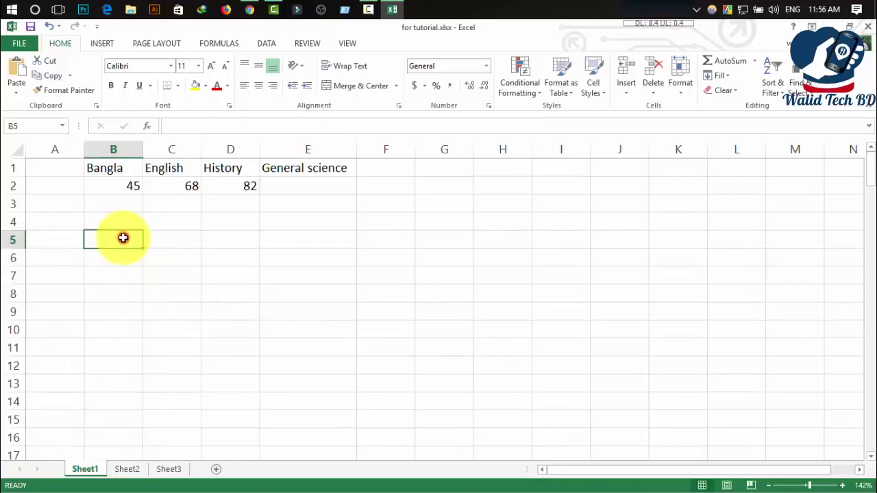
pyautogui.write('sun')
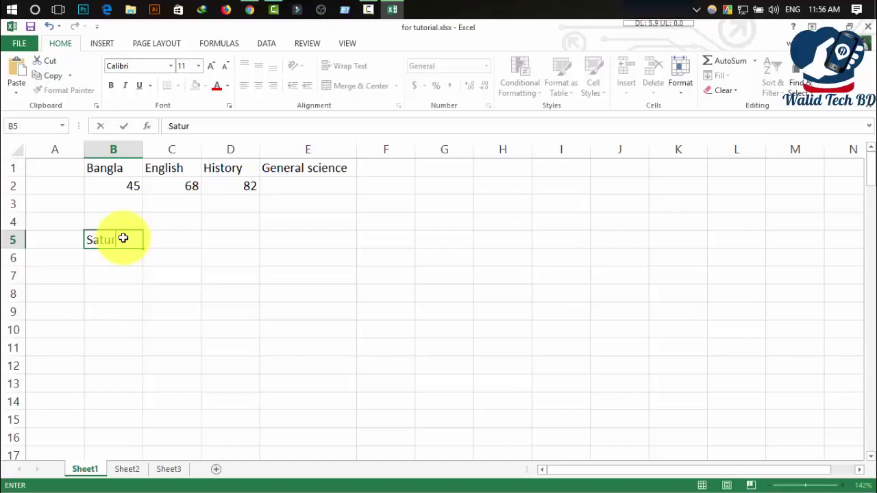
pyautogui.press('Return')
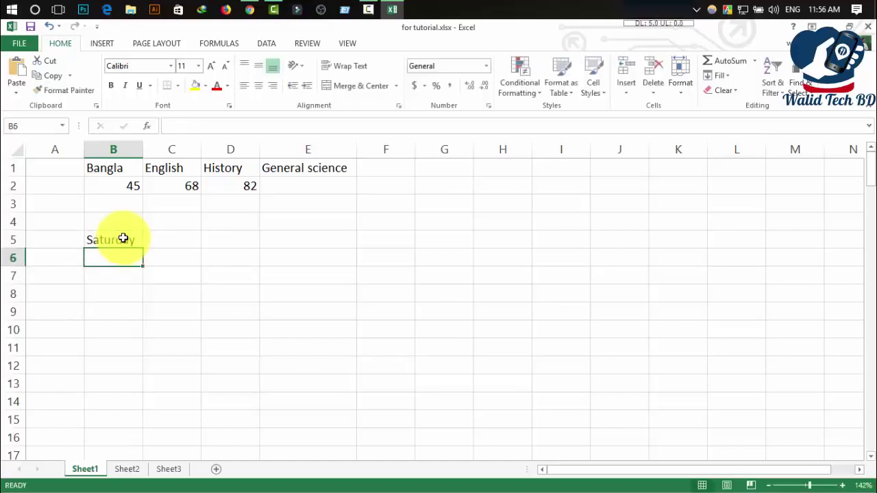
pyautogui.click(123, 238)
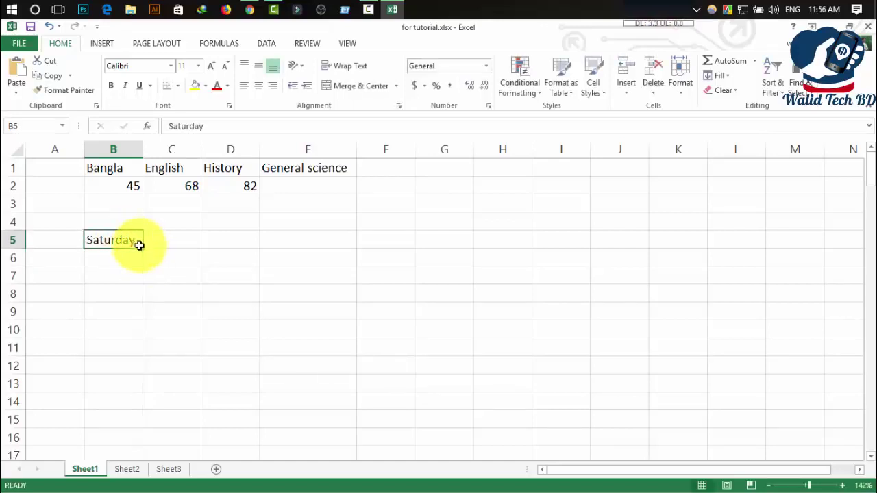
pyautogui.moveTo(144, 249); pyautogui.dragTo(143, 411)
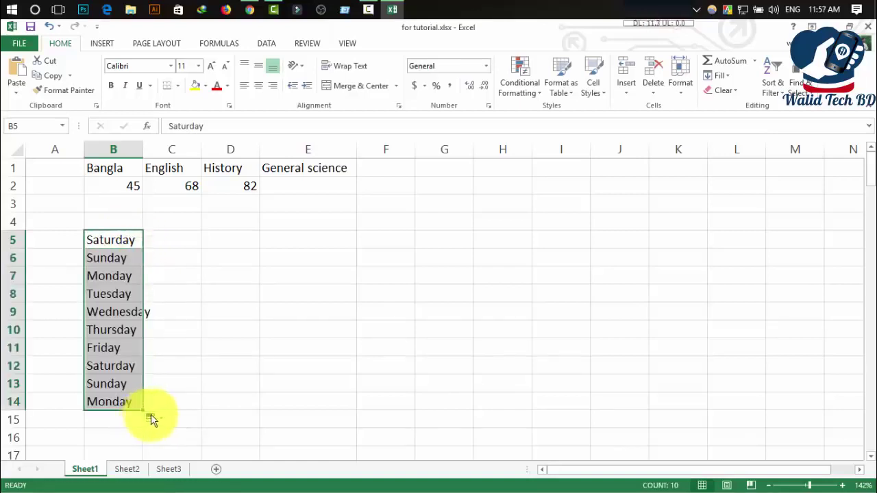
pyautogui.click(113, 240)
pyautogui.click(118, 275)
pyautogui.click(119, 329)
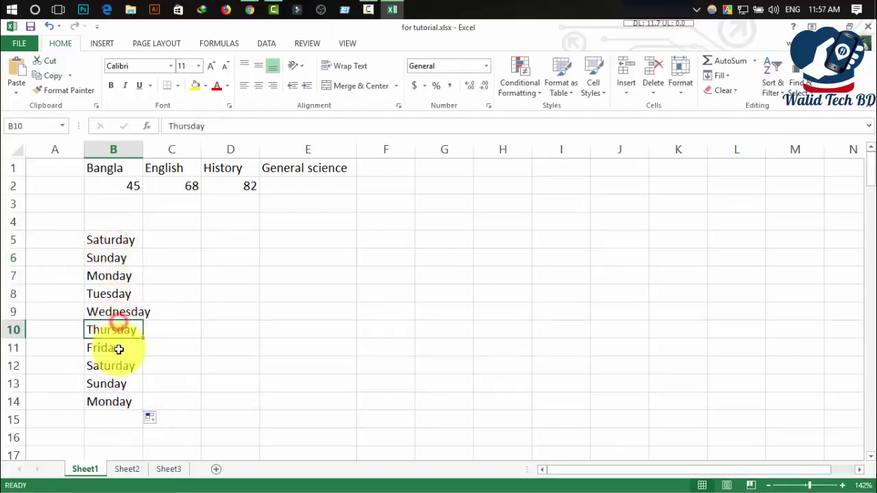
pyautogui.click(118, 350)
pyautogui.click(117, 366)
pyautogui.click(117, 384)
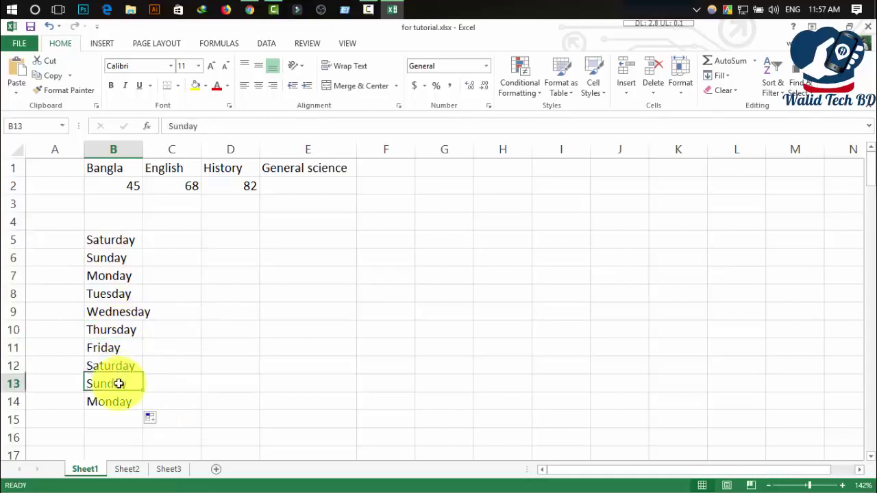
pyautogui.click(117, 246)
pyautogui.moveTo(114, 239); pyautogui.dragTo(108, 396)
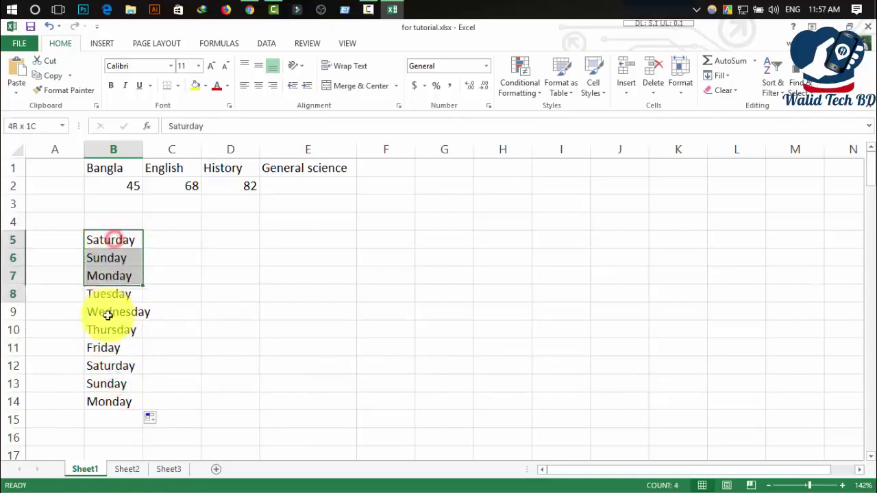
pyautogui.click(172, 238)
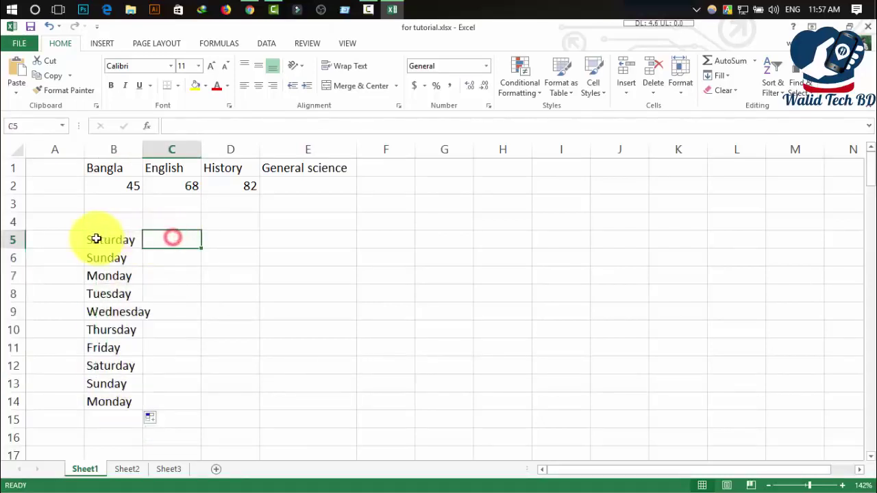
pyautogui.click(96, 240)
pyautogui.click(190, 280)
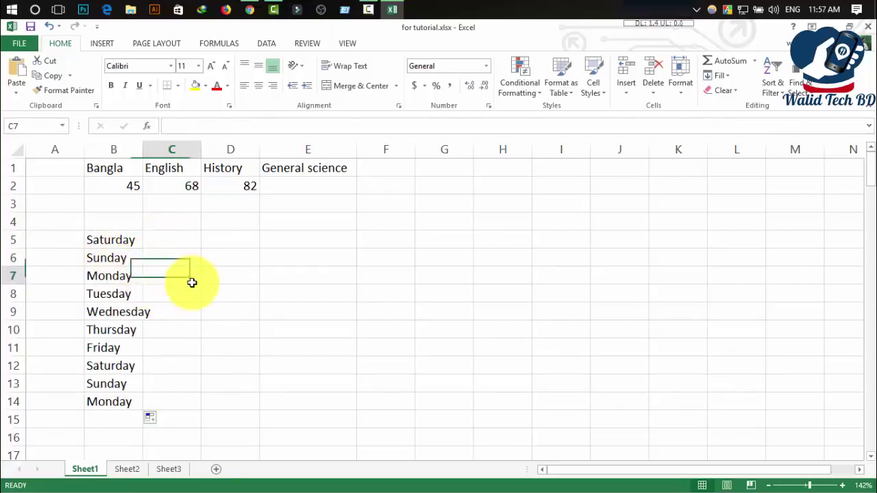
pyautogui.moveTo(111, 240); pyautogui.dragTo(137, 401)
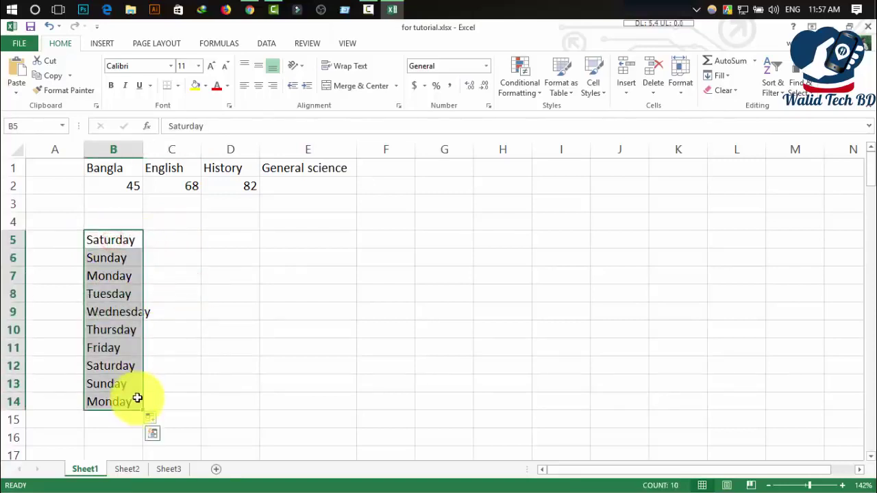
pyautogui.press('Delete')
# Enter january in B5 and auto-fill the months down to april in B8.
pyautogui.click(192, 252)
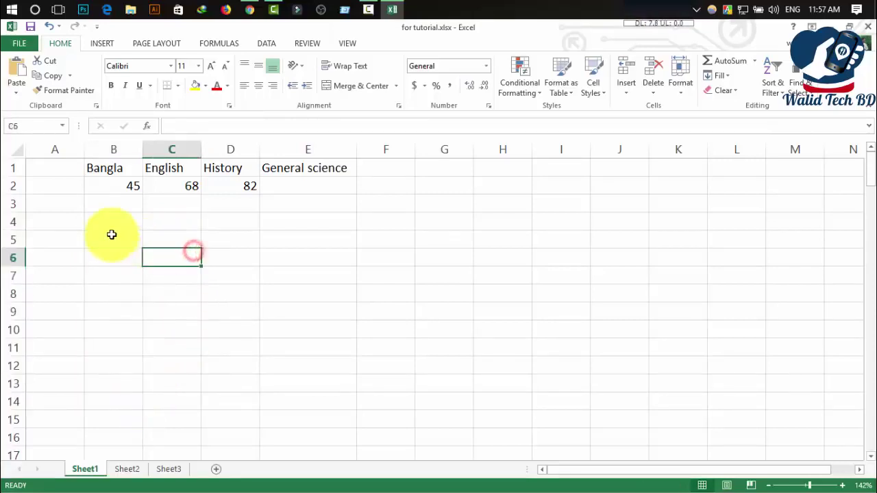
pyautogui.click(111, 235)
pyautogui.write('january')
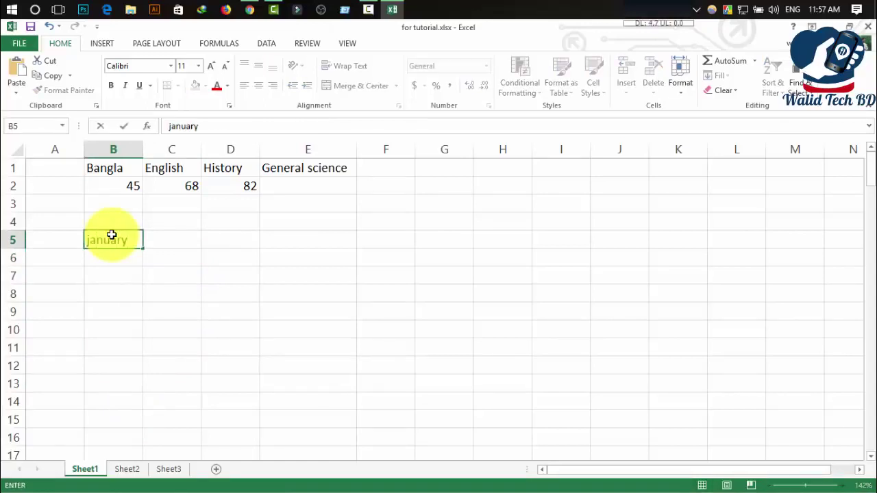
pyautogui.press('Return')
pyautogui.click(109, 240)
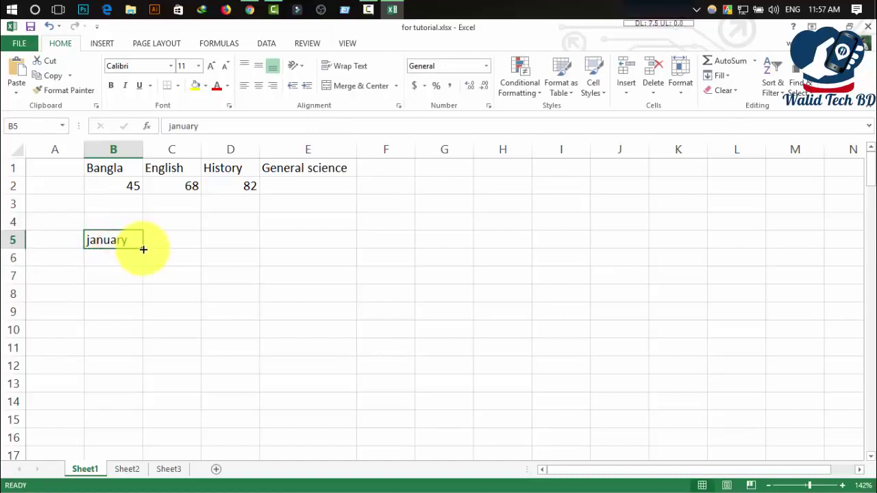
pyautogui.moveTo(143, 250); pyautogui.dragTo(135, 305)
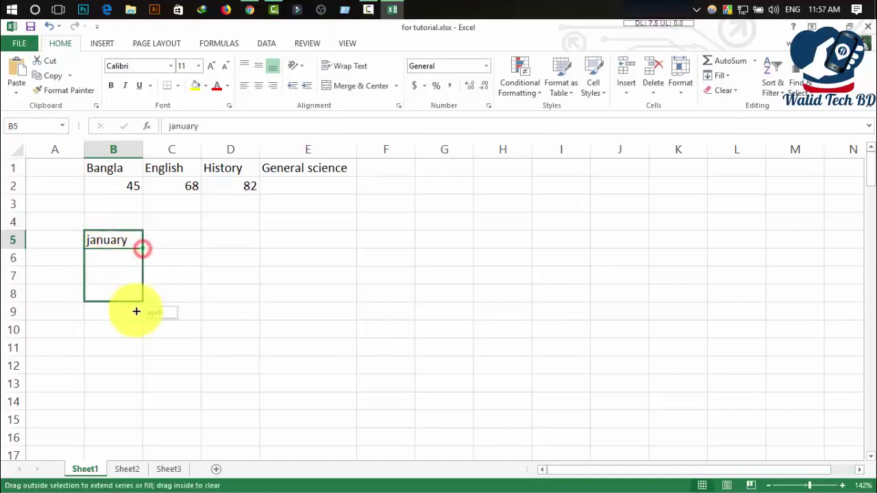
# Clear february through april from B6:B8.
pyautogui.moveTo(114, 241); pyautogui.dragTo(110, 296)
pyautogui.click(115, 259)
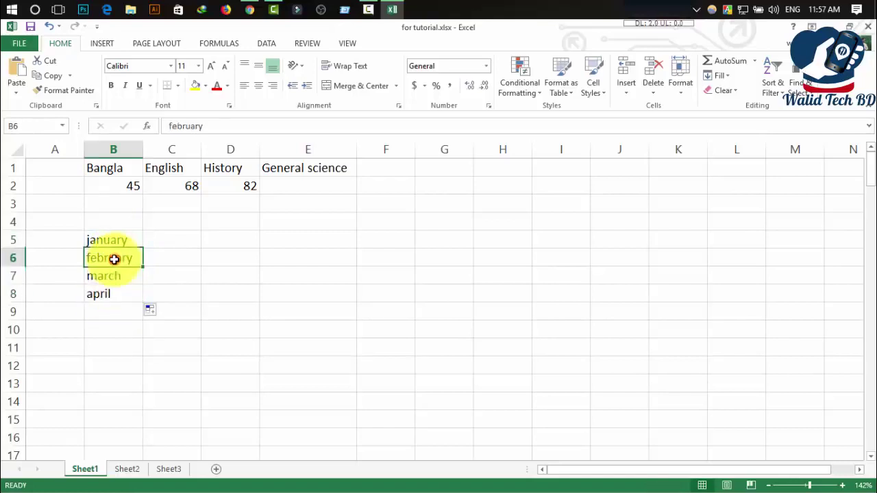
pyautogui.click(103, 293)
pyautogui.moveTo(106, 258); pyautogui.dragTo(104, 293)
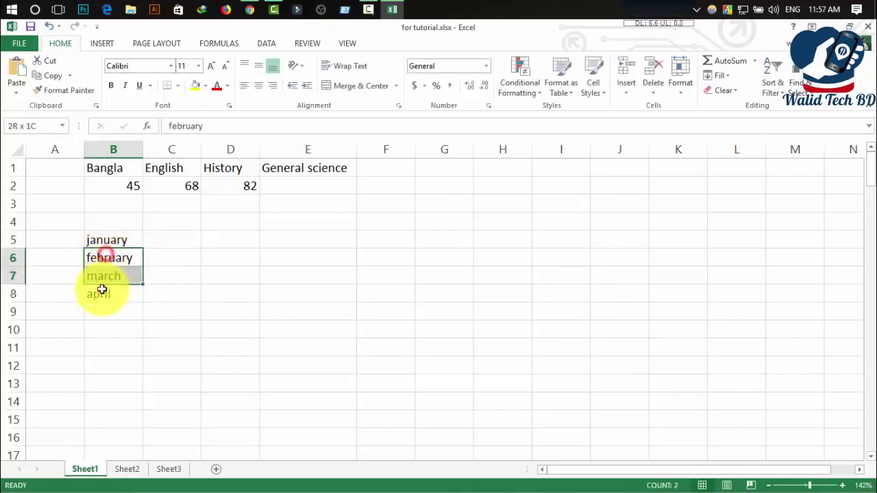
pyautogui.press('Delete')
# Auto-fill january through april across B5:E5, then delete those month names.
pyautogui.click(110, 240)
pyautogui.moveTo(93, 232); pyautogui.dragTo(120, 240)
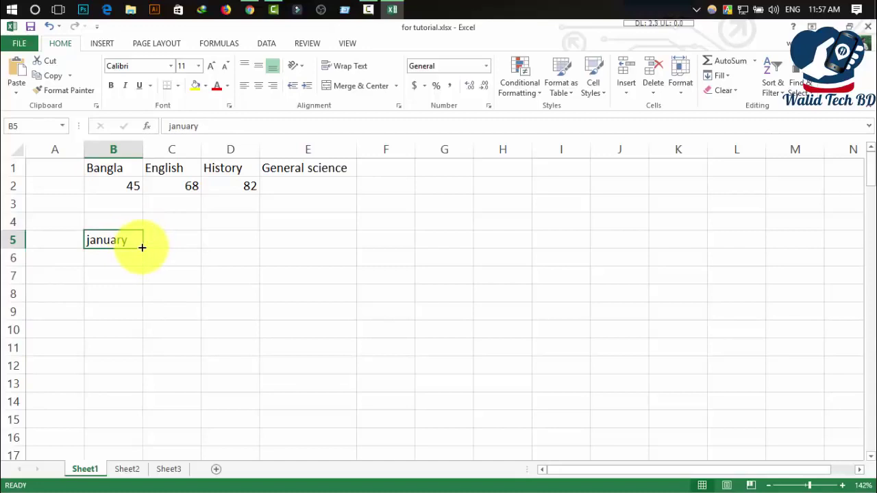
pyautogui.moveTo(142, 247); pyautogui.dragTo(342, 266)
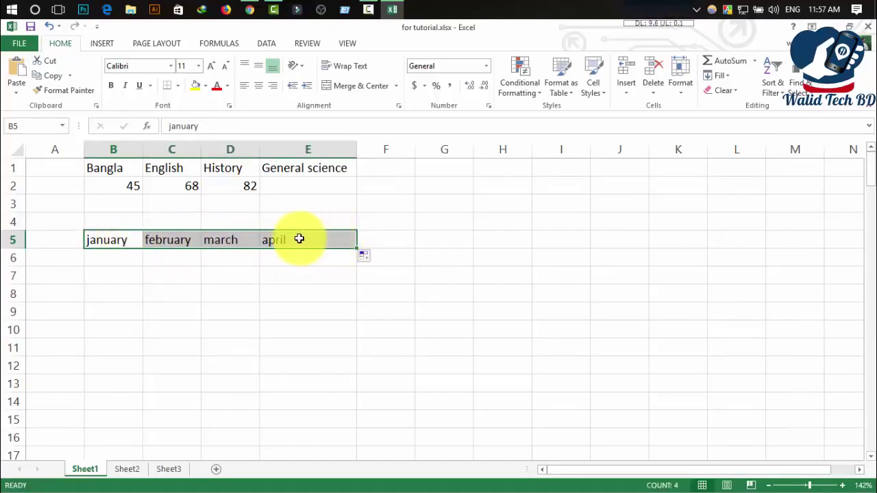
pyautogui.press('Delete')
pyautogui.click(190, 274)
# Type bangla into cell B5.
pyautogui.click(129, 238)
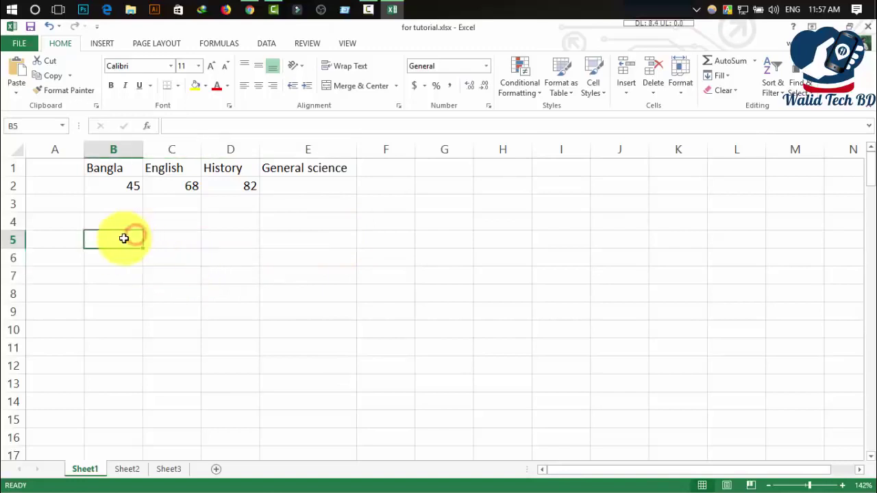
pyautogui.click(176, 272)
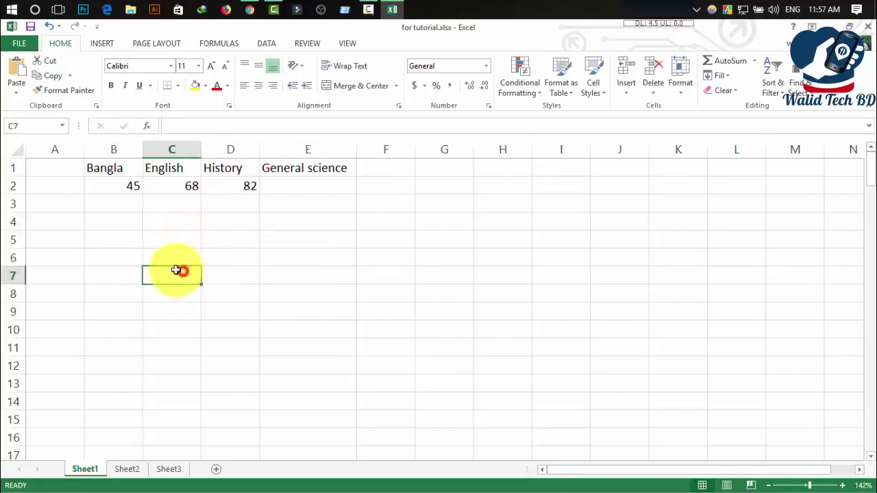
pyautogui.click(112, 242)
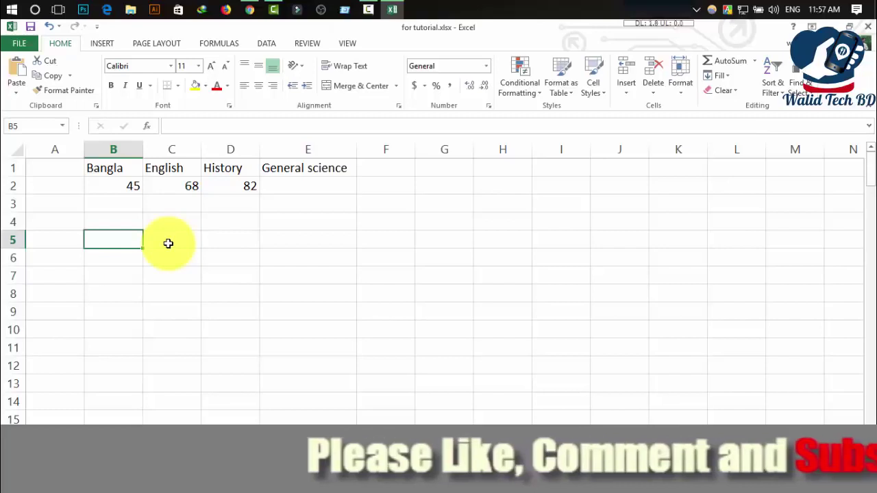
pyautogui.write('bangla')
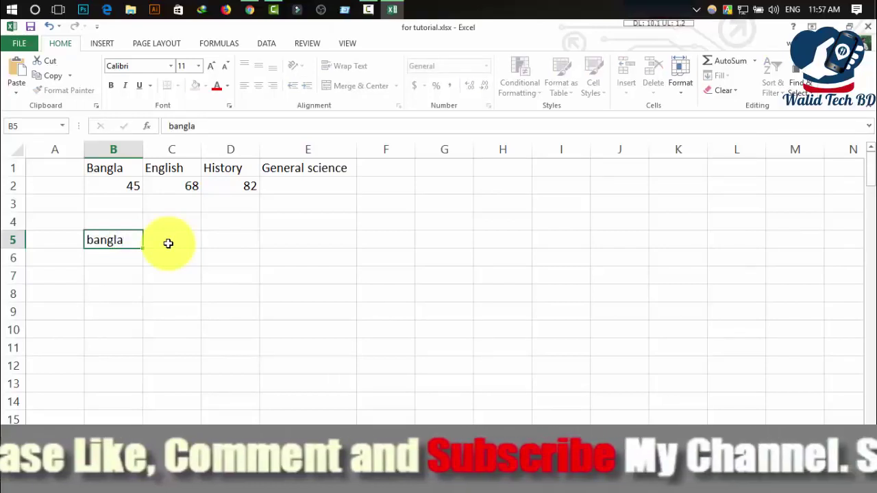
pyautogui.press('Return')
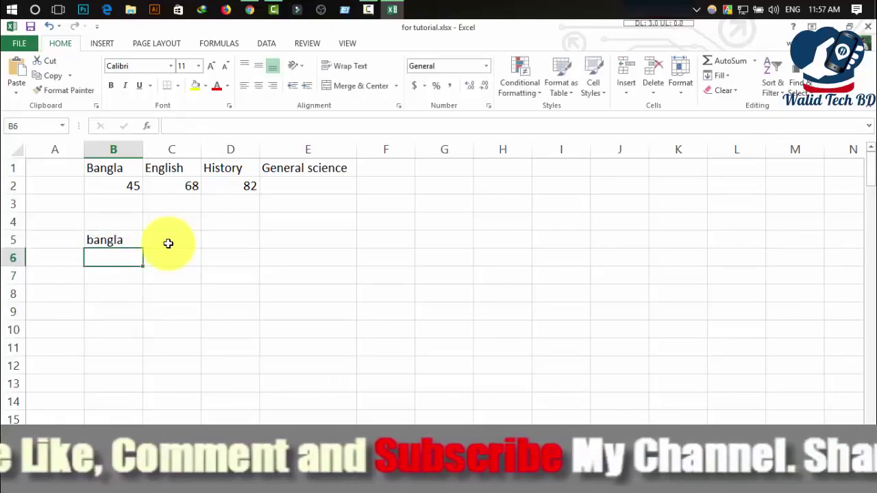
# Fill bangla down to B8, then delete the copies from B6:B8.
pyautogui.click(118, 245)
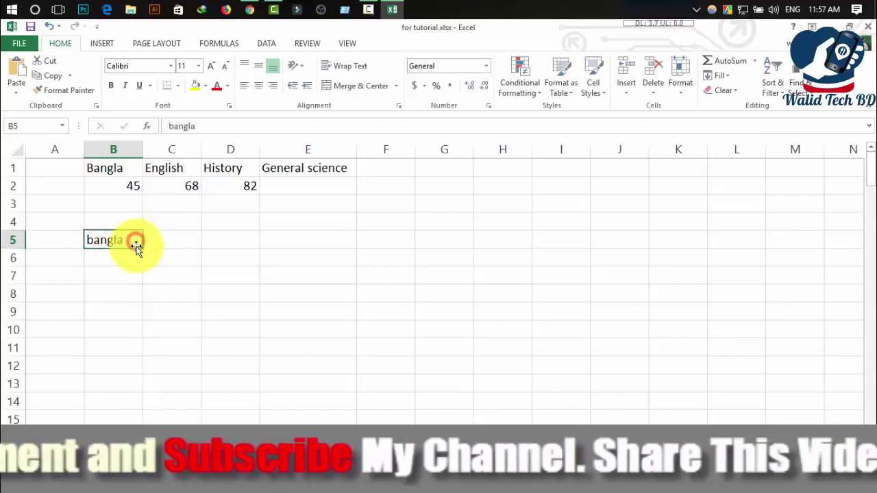
pyautogui.moveTo(144, 250); pyautogui.dragTo(145, 307)
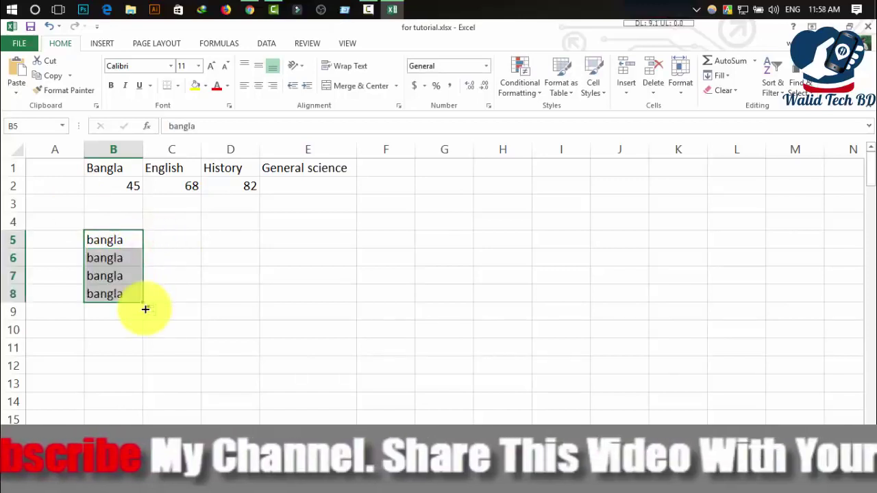
pyautogui.click(108, 258)
pyautogui.moveTo(108, 257); pyautogui.dragTo(105, 294)
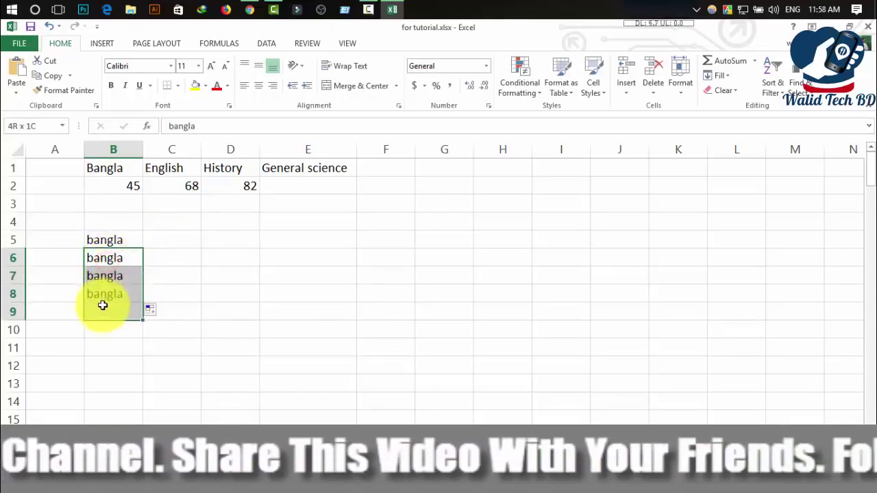
pyautogui.press('Delete')
# Check that only B5 holds bangla by selecting it and the empty cells around it.
pyautogui.click(122, 222)
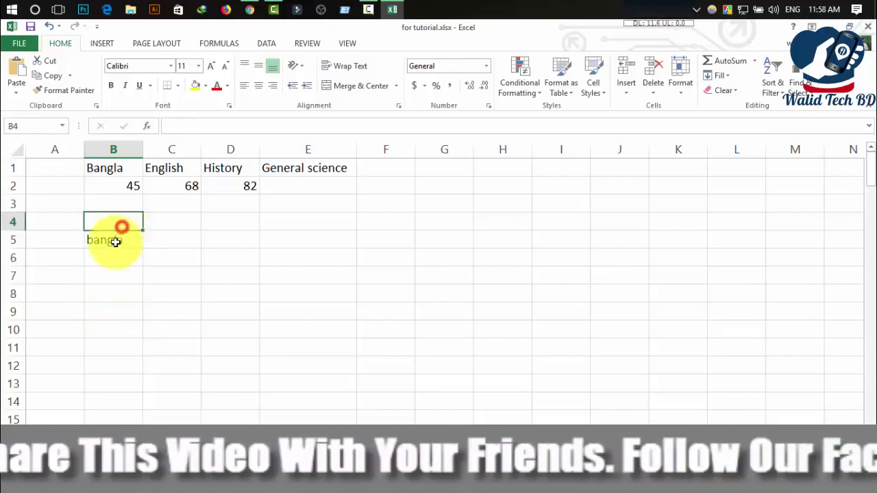
pyautogui.click(112, 242)
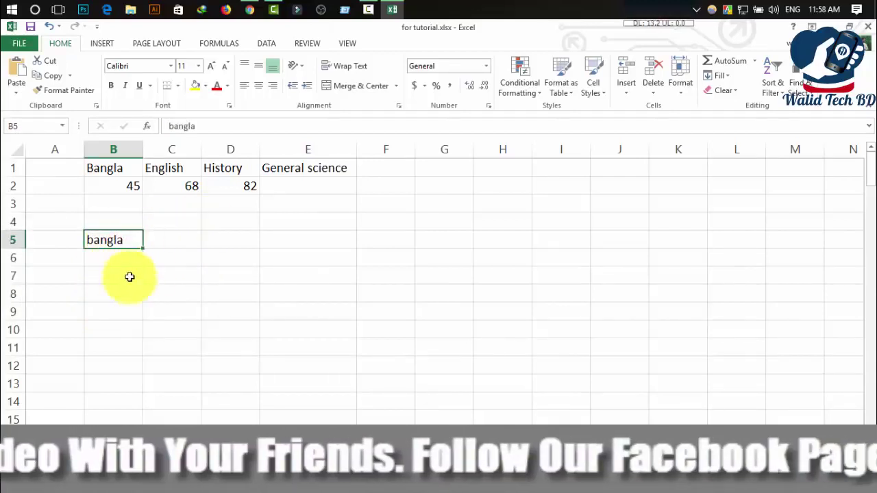
pyautogui.click(229, 257)
pyautogui.click(155, 241)
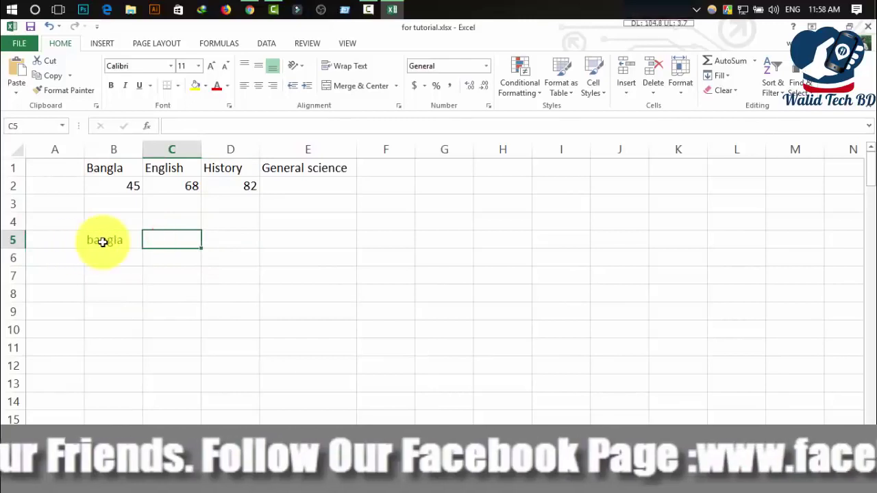
pyautogui.click(99, 240)
pyautogui.click(110, 271)
pyautogui.click(114, 243)
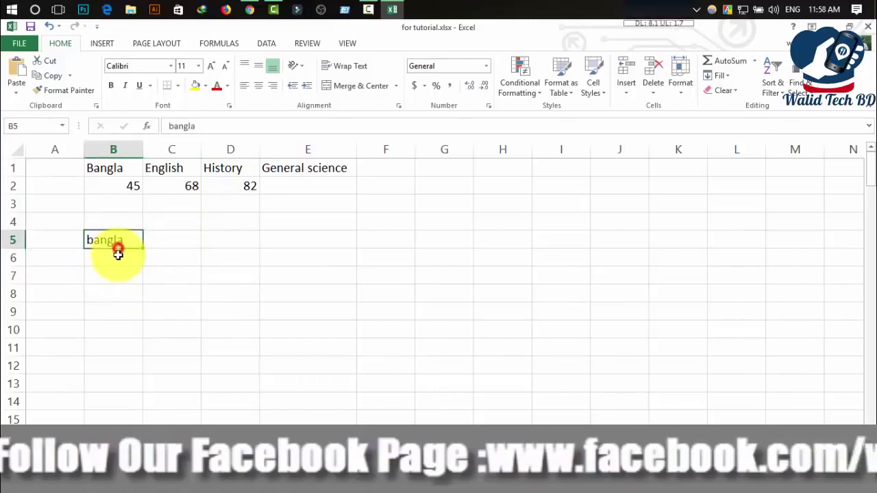
pyautogui.click(118, 252)
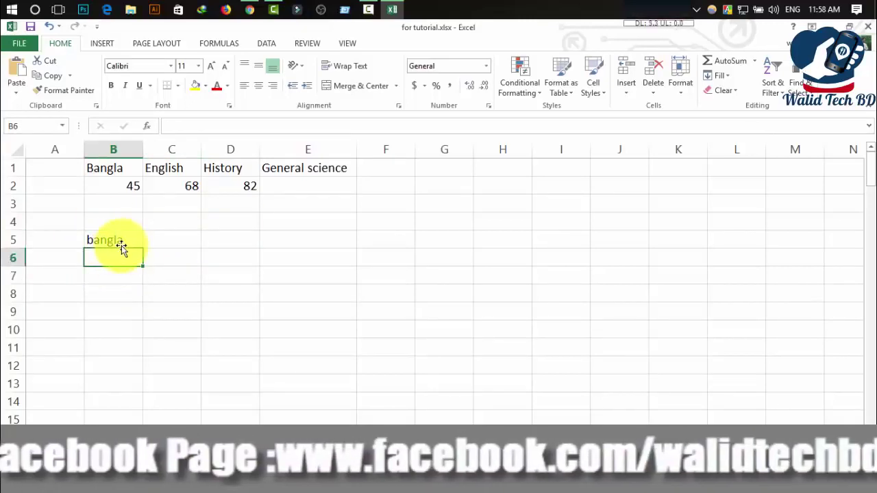
pyautogui.click(121, 241)
pyautogui.click(114, 269)
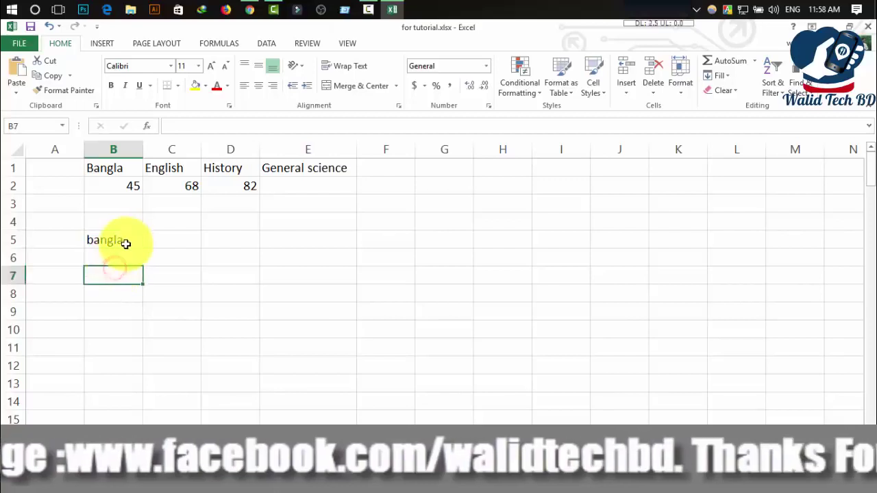
pyautogui.click(126, 244)
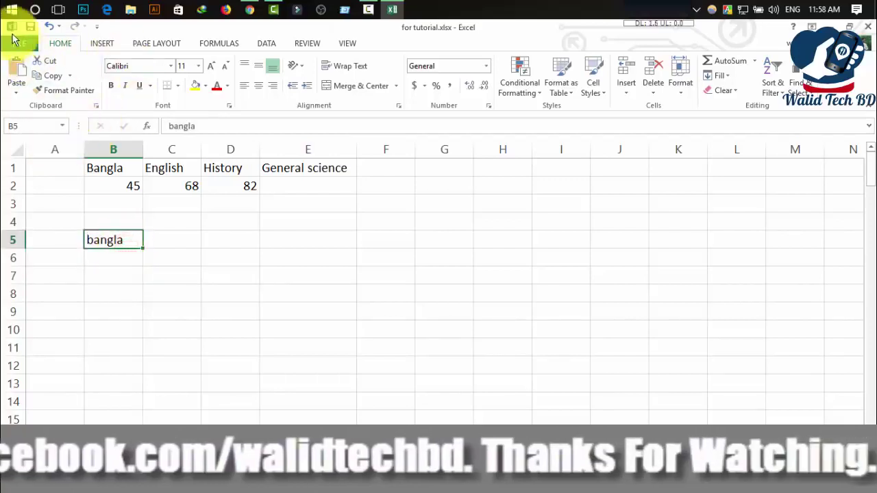
# Open Excel Options on the Advanced page, scrolled to the General section's Edit Custom Lists.
pyautogui.click(90, 258)
pyautogui.click(93, 236)
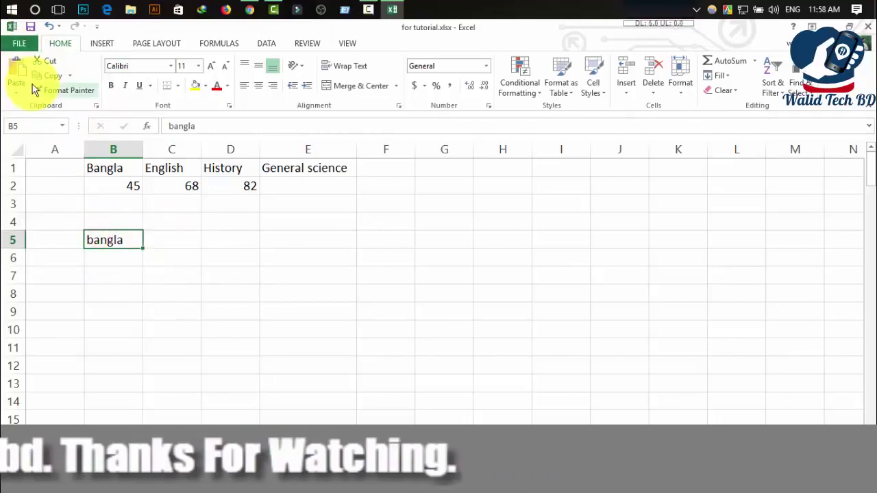
pyautogui.click(12, 46)
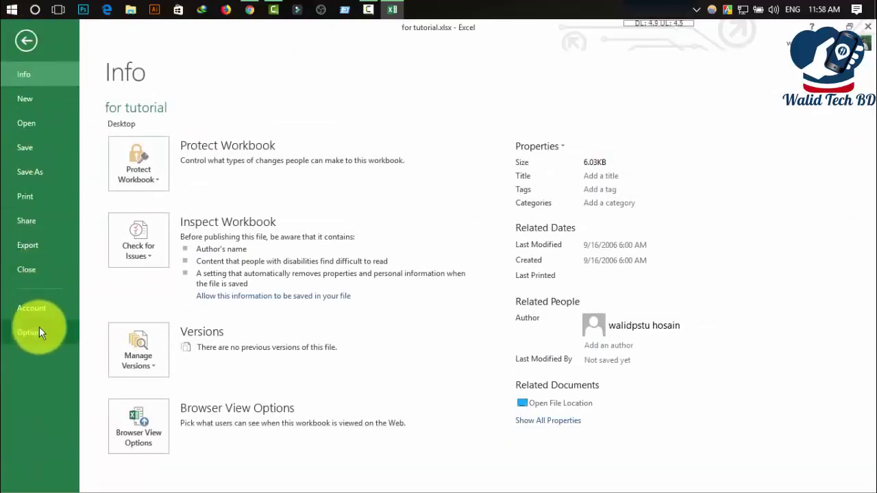
pyautogui.click(20, 332)
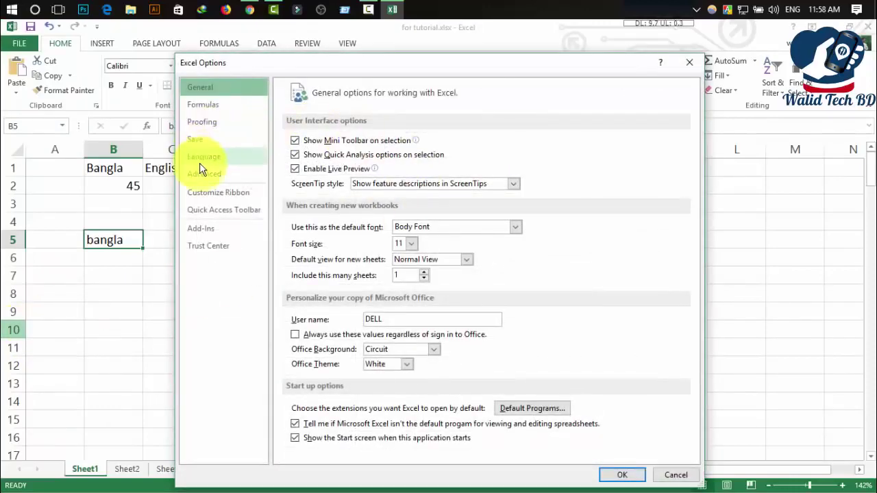
pyautogui.click(203, 173)
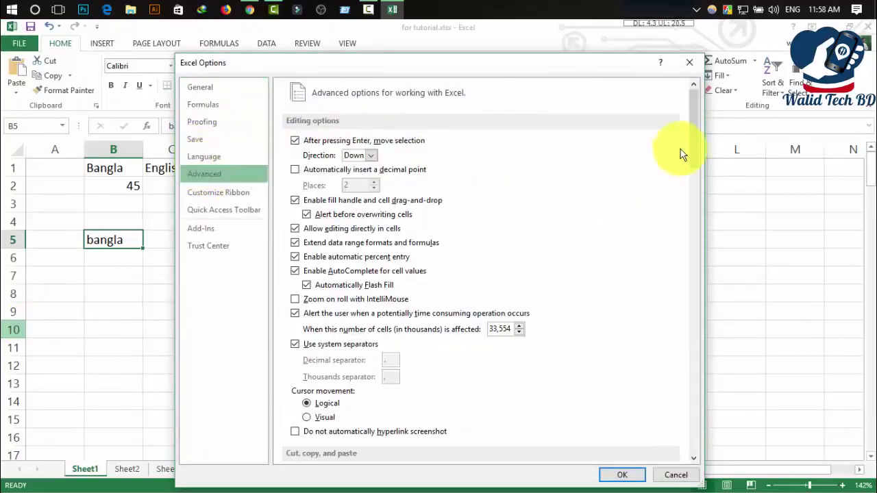
pyautogui.moveTo(690, 139); pyautogui.dragTo(730, 413)
pyautogui.moveTo(730, 422); pyautogui.dragTo(730, 425)
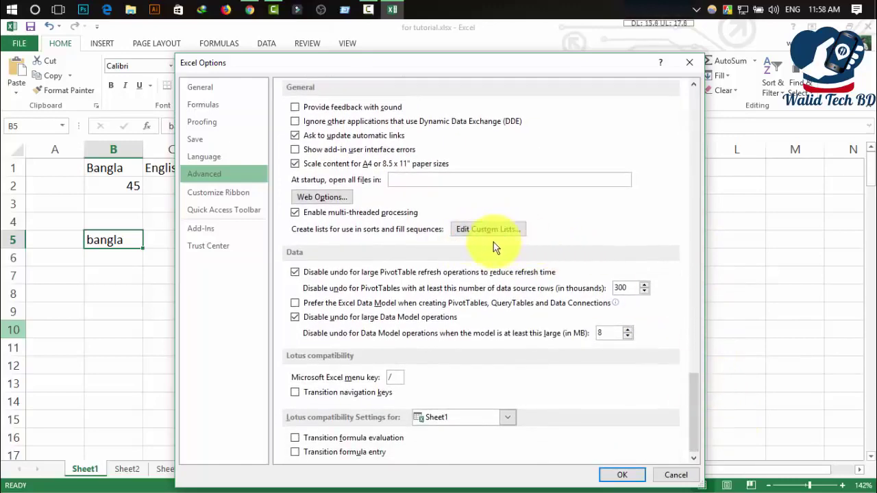
# Open Edit Custom Lists and look through the built-in weekday, month, names and job title lists.
pyautogui.click(499, 229)
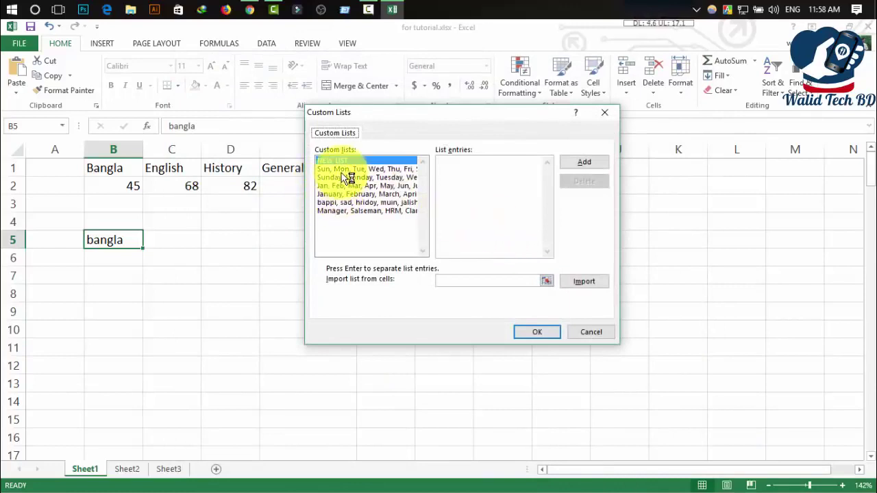
pyautogui.click(341, 169)
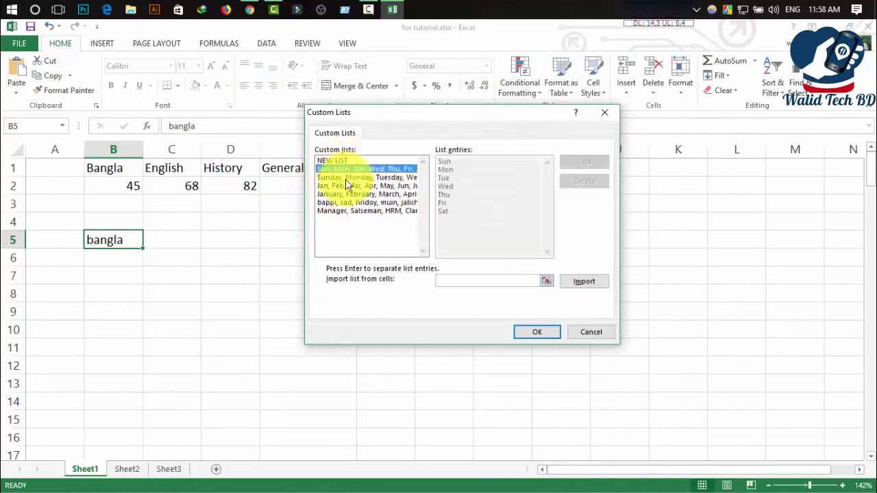
pyautogui.click(334, 178)
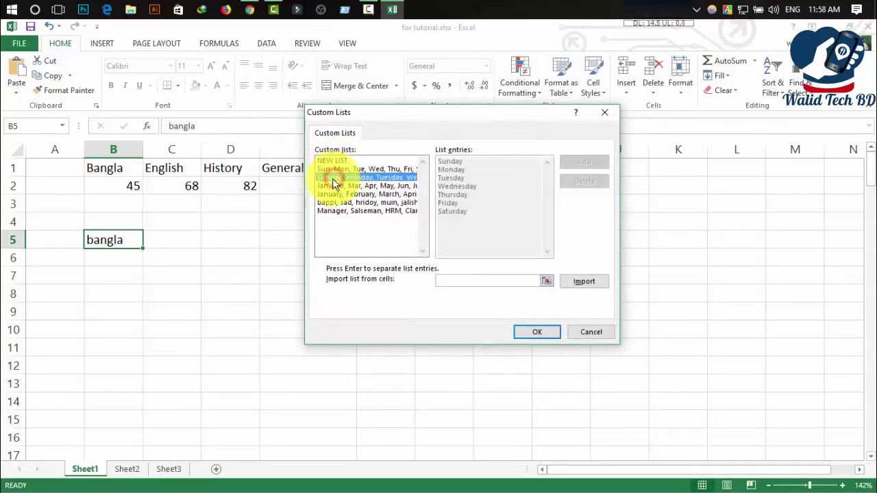
pyautogui.click(333, 169)
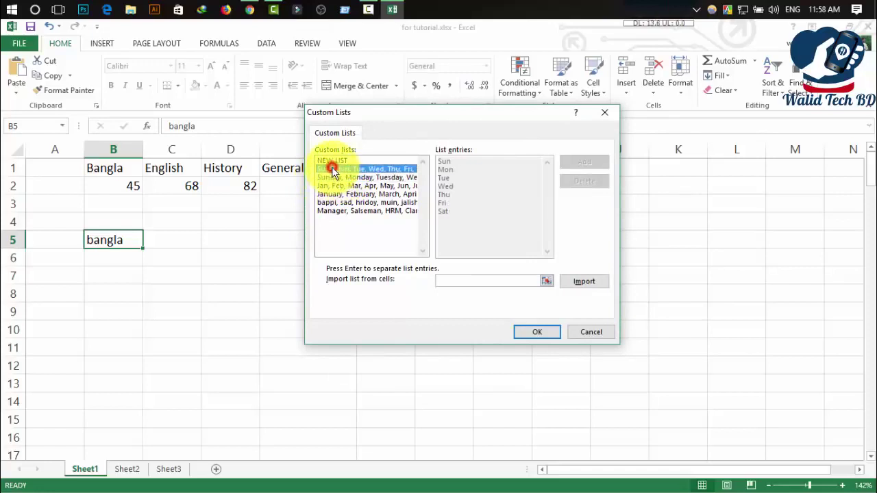
pyautogui.click(337, 186)
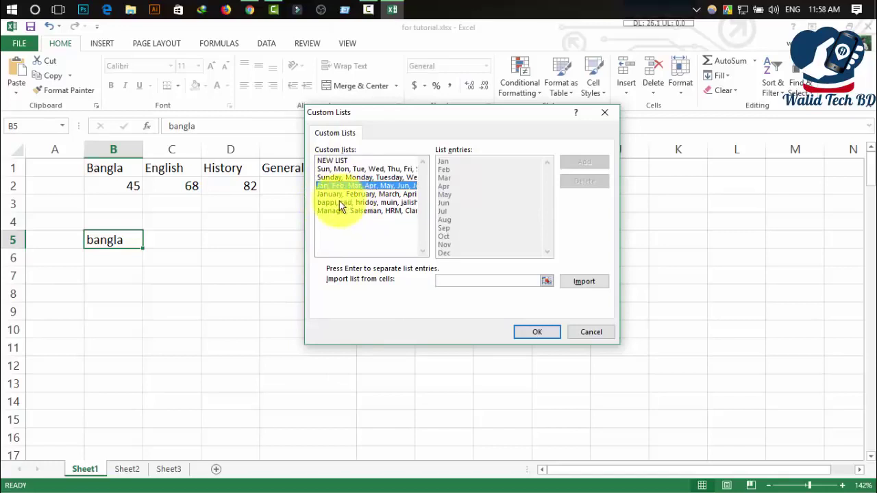
pyautogui.click(333, 202)
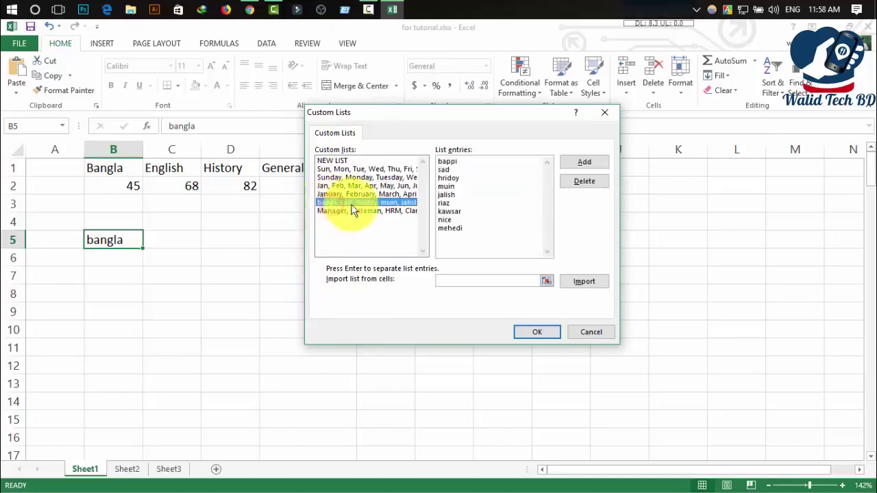
pyautogui.click(328, 212)
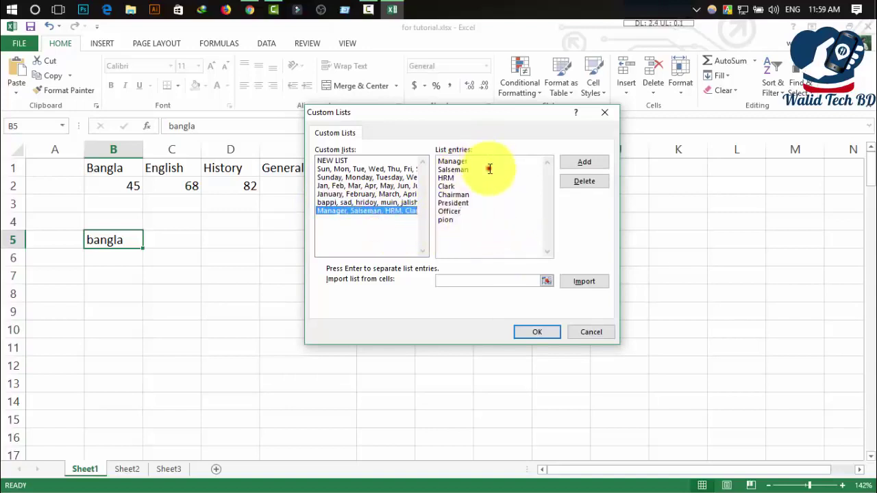
# Add Bangla, English, History, Math, General Science as a new custom list and confirm.
pyautogui.click(339, 161)
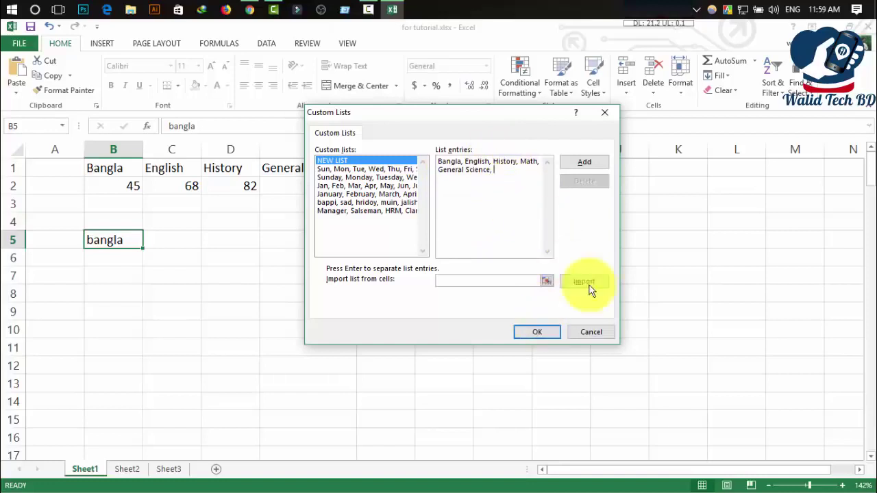
pyautogui.click(589, 162)
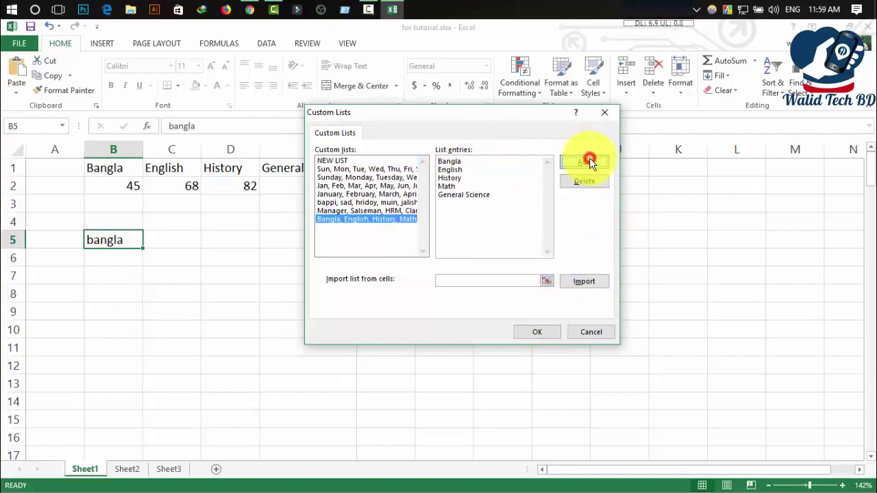
pyautogui.click(538, 333)
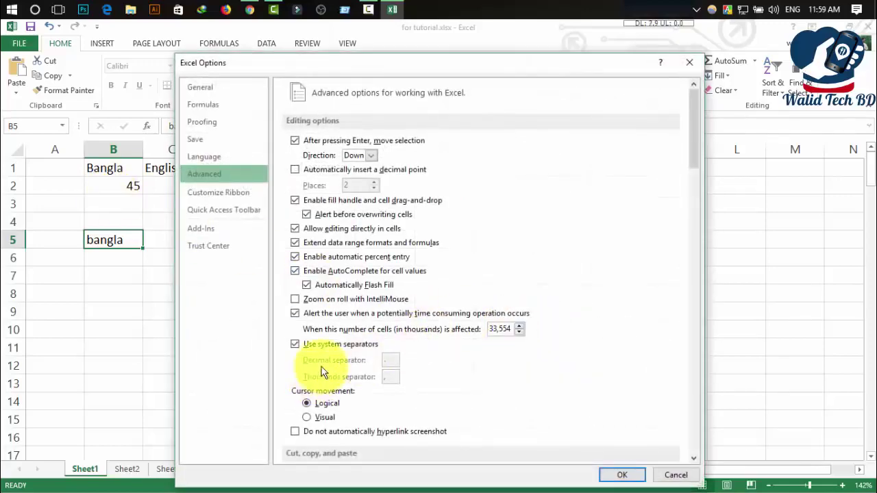
# Close Excel Options and auto-fill bangla down B5:B9 through general science.
pyautogui.click(629, 478)
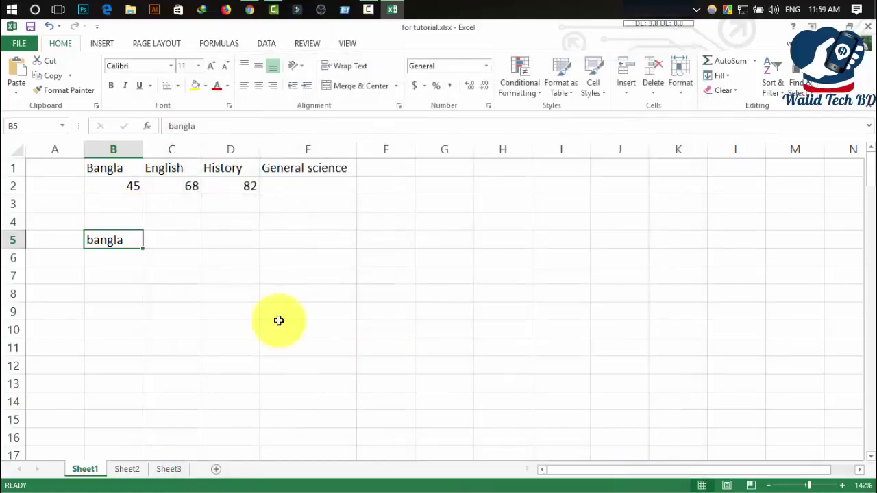
pyautogui.click(120, 274)
pyautogui.click(113, 238)
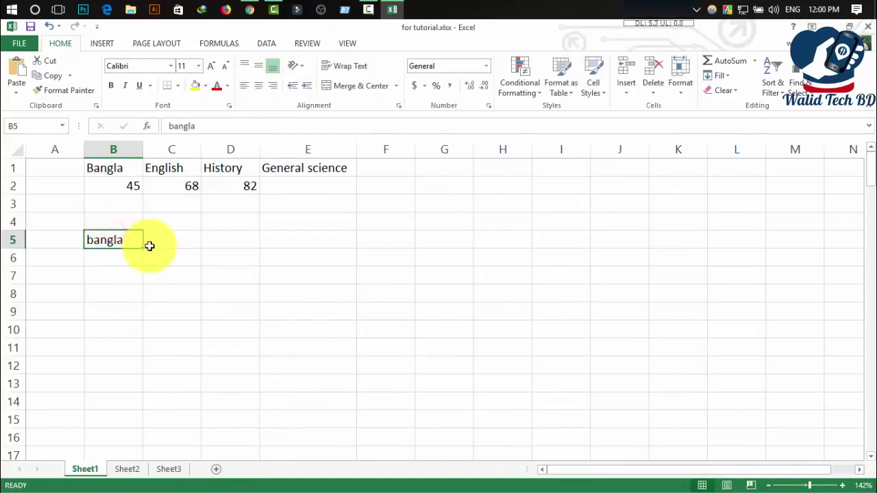
pyautogui.moveTo(143, 249); pyautogui.dragTo(137, 316)
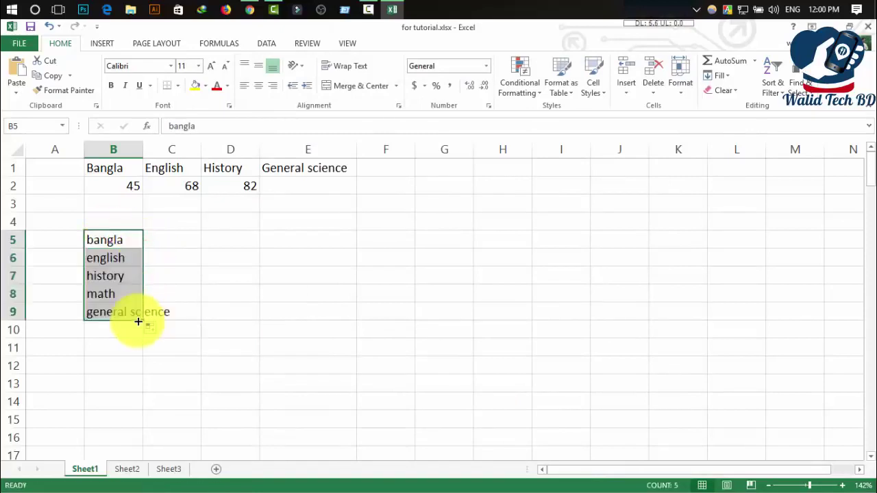
pyautogui.click(118, 251)
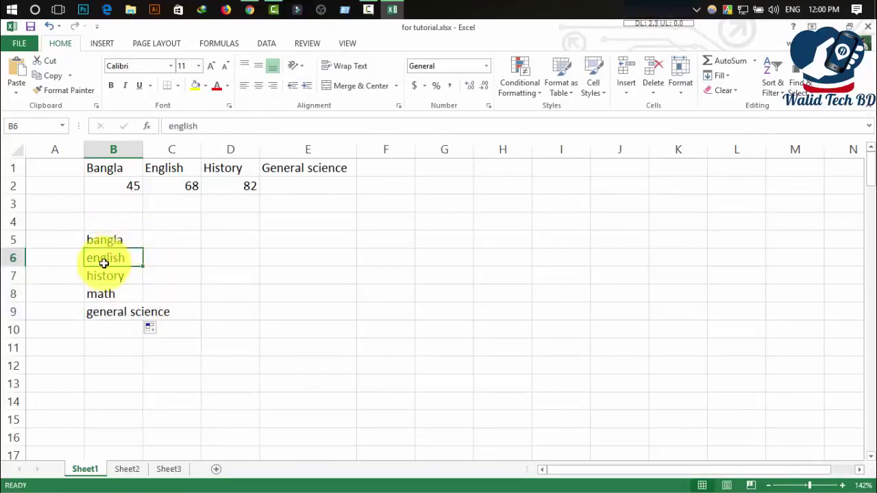
pyautogui.click(102, 275)
pyautogui.click(102, 296)
pyautogui.click(105, 312)
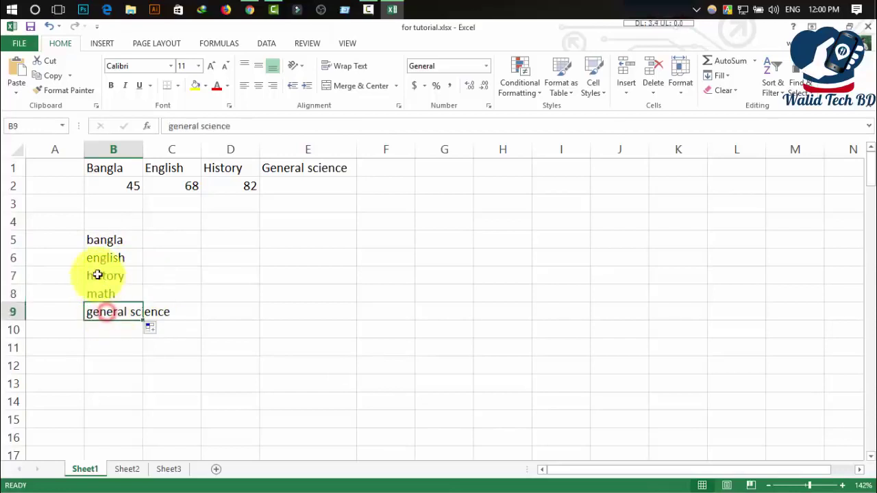
# Select the five filled subjects in B5:B9 and delete them.
pyautogui.click(131, 238)
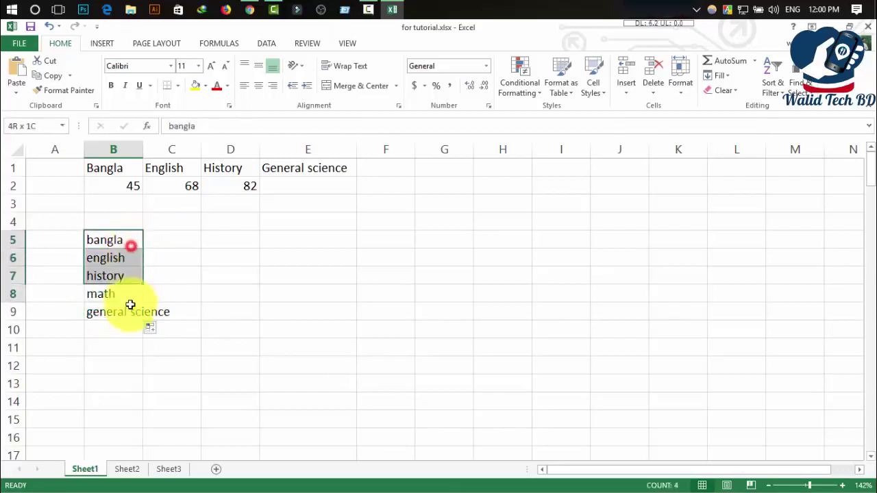
pyautogui.moveTo(131, 237); pyautogui.dragTo(126, 295)
pyautogui.click(212, 268)
pyautogui.click(120, 258)
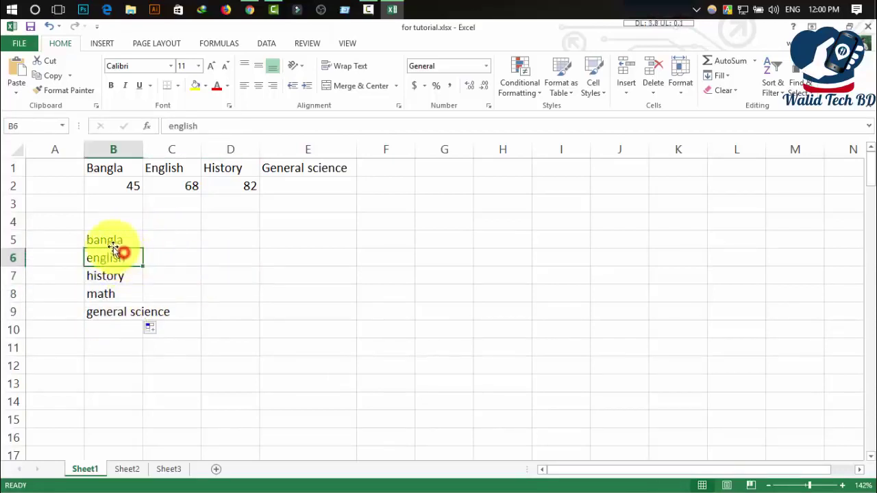
pyautogui.click(115, 240)
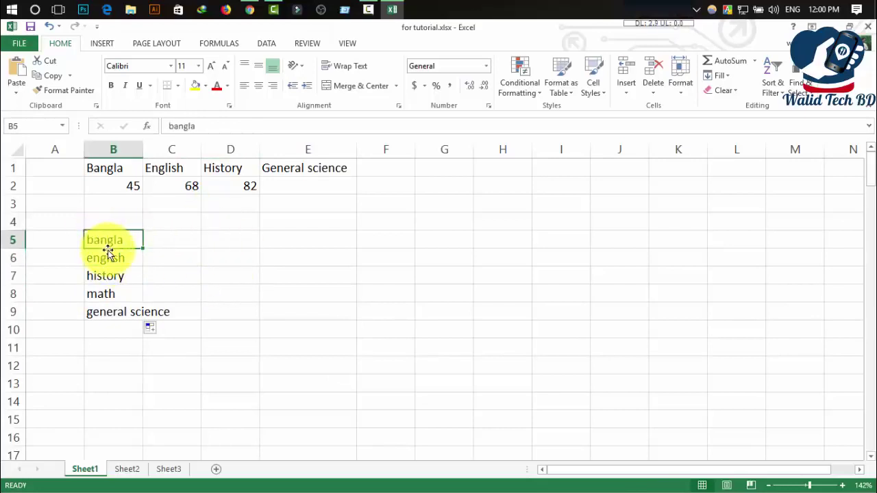
pyautogui.click(122, 309)
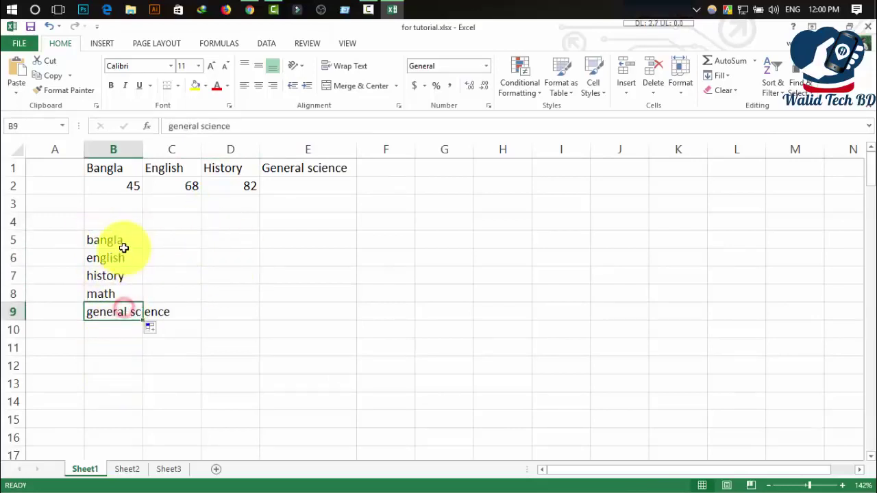
pyautogui.moveTo(121, 243); pyautogui.dragTo(119, 315)
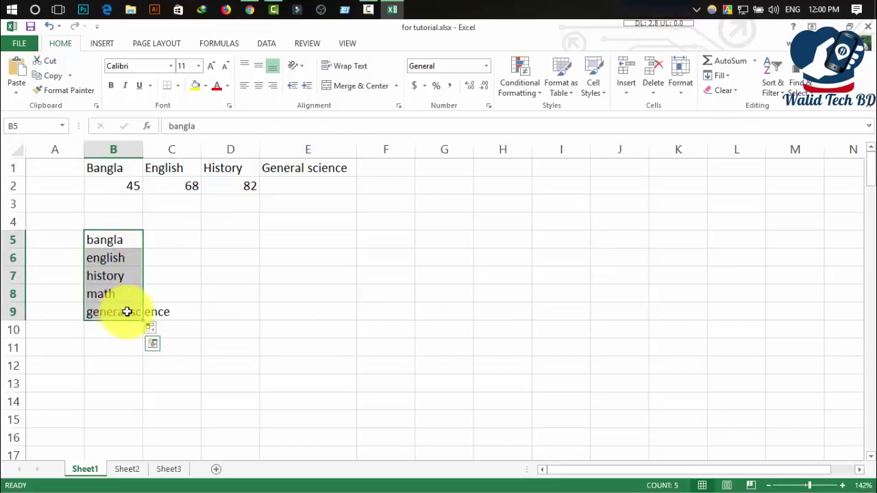
pyautogui.press('Delete')
# Reselect B5 and the cells below it to confirm the column is cleared.
pyautogui.click(204, 271)
pyautogui.click(124, 239)
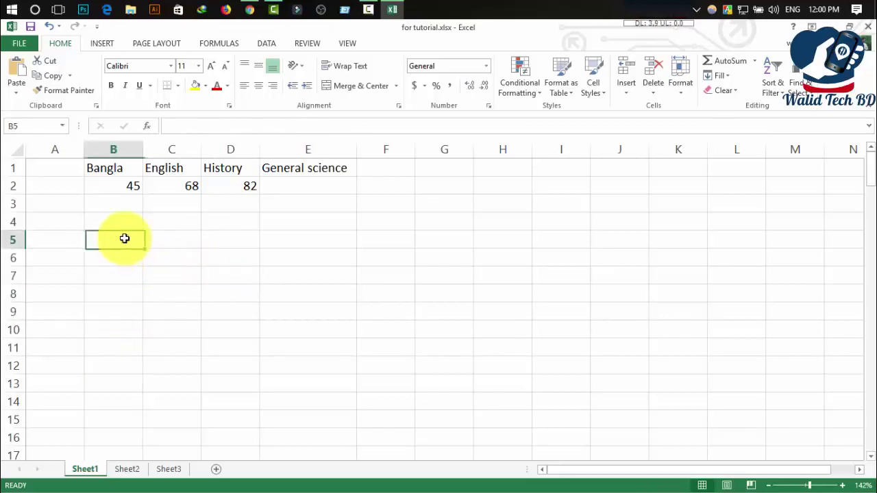
pyautogui.click(117, 273)
pyautogui.click(117, 246)
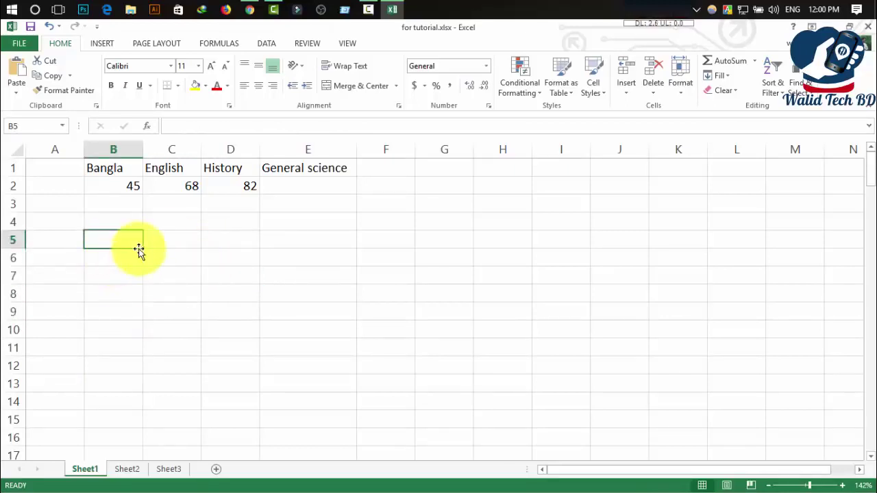
pyautogui.moveTo(118, 245)
pyautogui.mouseDown()
pyautogui.moveTo(114, 297)
pyautogui.moveTo(116, 275)
pyautogui.mouseUp()
pyautogui.click(239, 272)
pyautogui.click(111, 238)
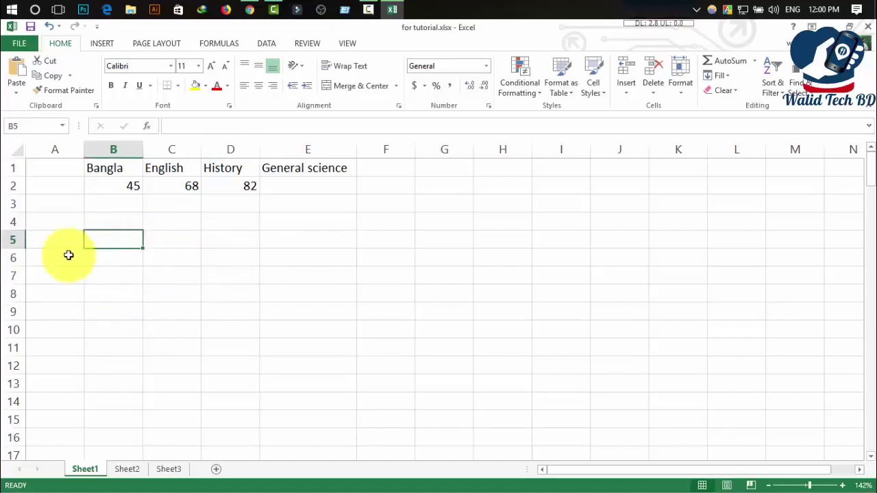
pyautogui.moveTo(109, 241); pyautogui.dragTo(115, 406)
pyautogui.click(221, 277)
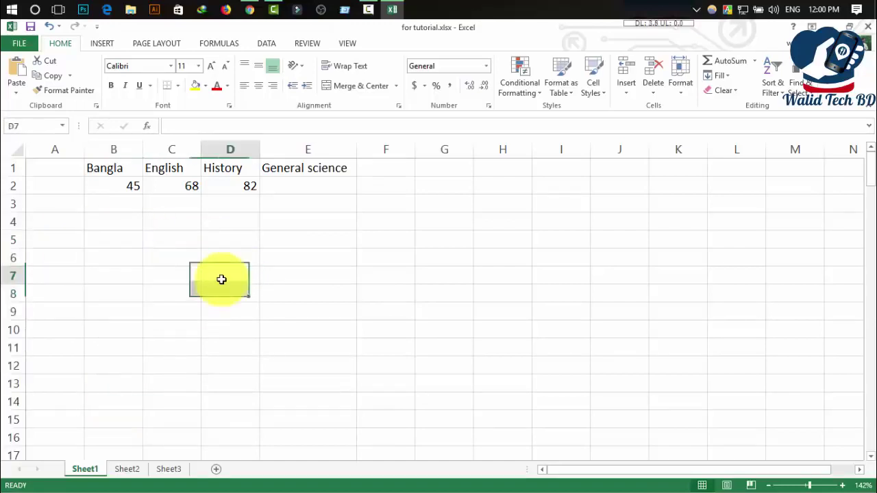
pyautogui.click(124, 259)
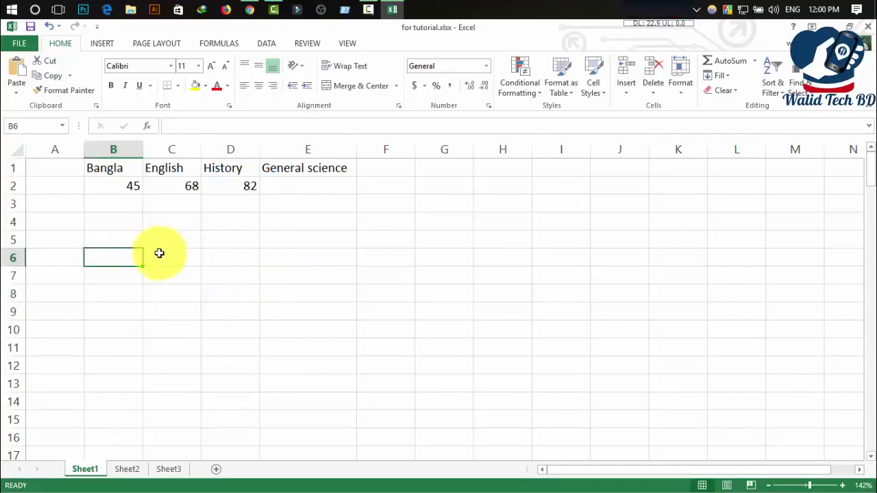
pyautogui.click(111, 169)
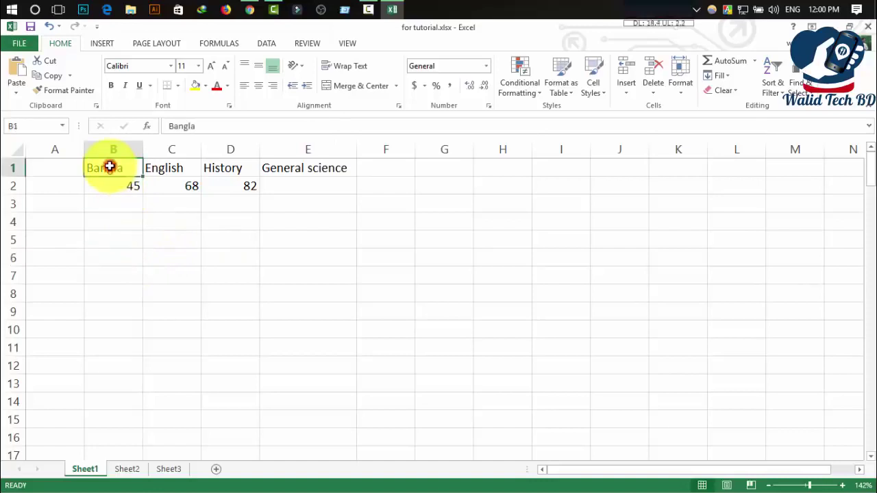
pyautogui.moveTo(869, 186)
pyautogui.mouseDown()
pyautogui.moveTo(873, 172)
pyautogui.moveTo(861, 156)
pyautogui.mouseUp()
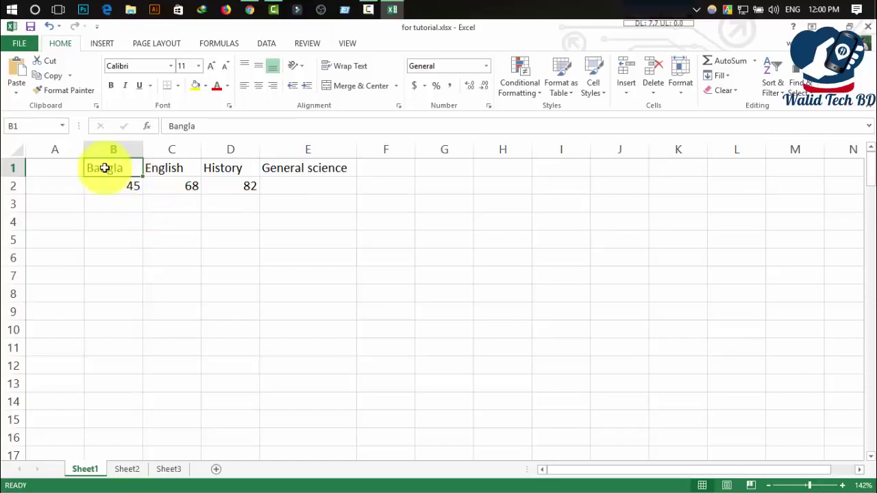
pyautogui.click(174, 64)
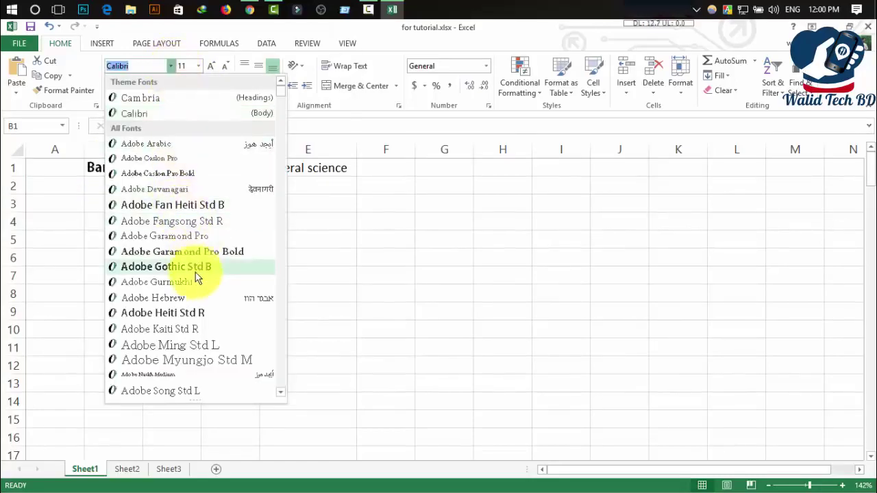
pyautogui.click(182, 265)
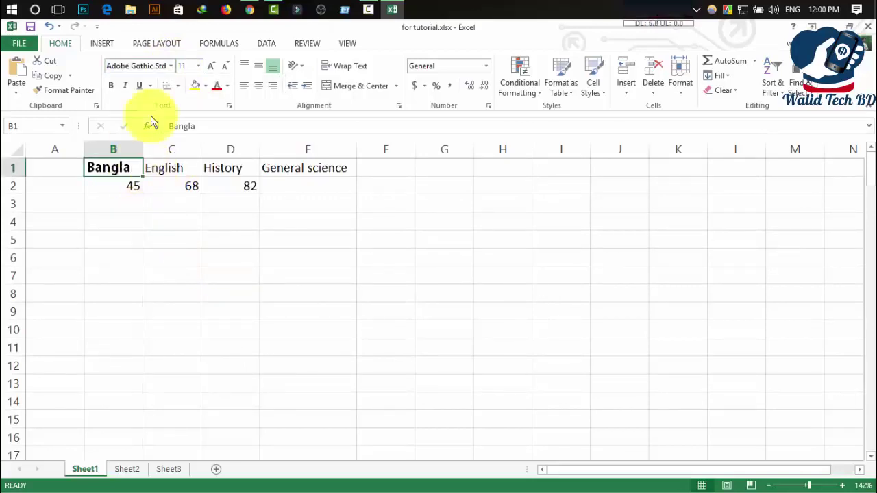
pyautogui.click(171, 65)
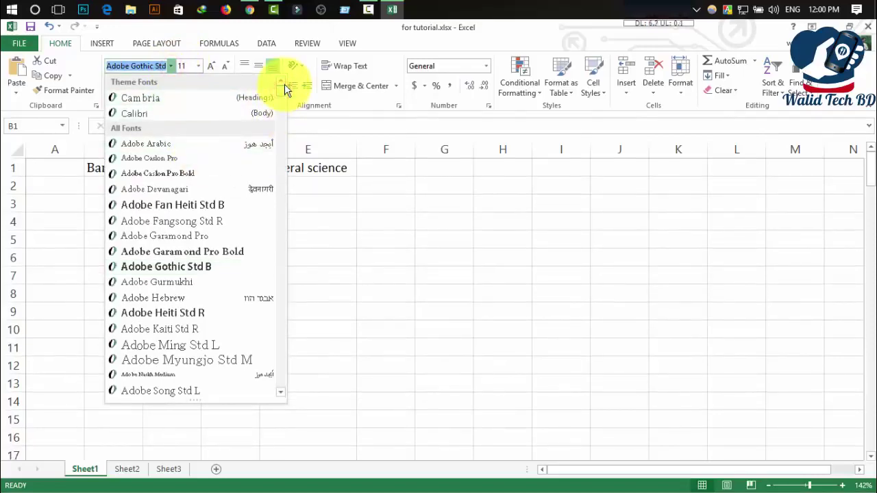
pyautogui.moveTo(284, 87); pyautogui.dragTo(282, 150)
pyautogui.moveTo(308, 118); pyautogui.dragTo(308, 91)
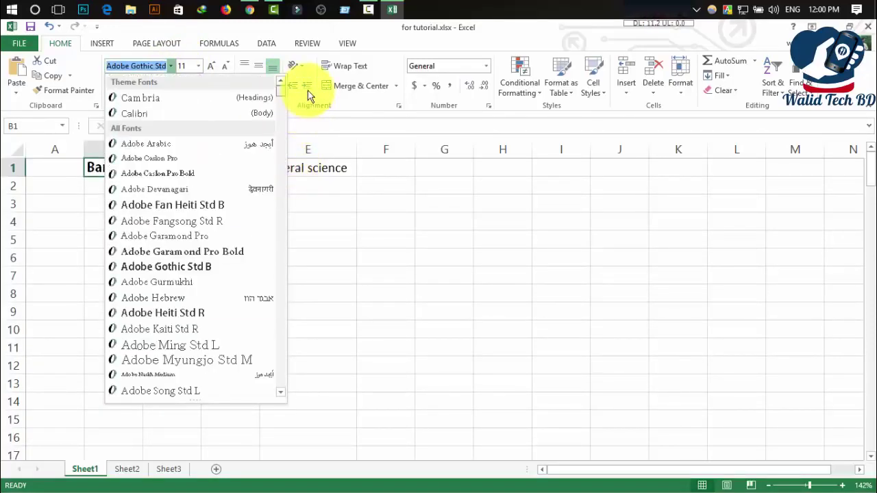
pyautogui.press('Escape')
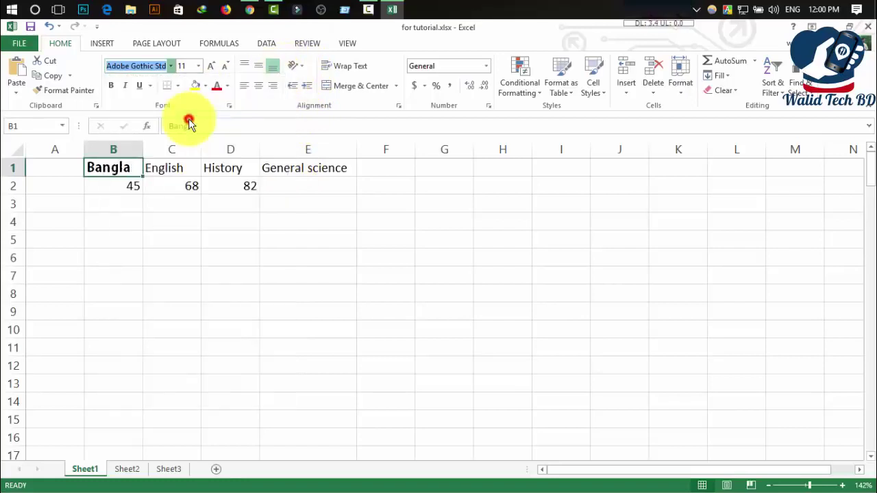
pyautogui.moveTo(189, 186); pyautogui.dragTo(202, 178)
# Select the subject headers B1:E1 and keep their font size at 11.
pyautogui.click(170, 167)
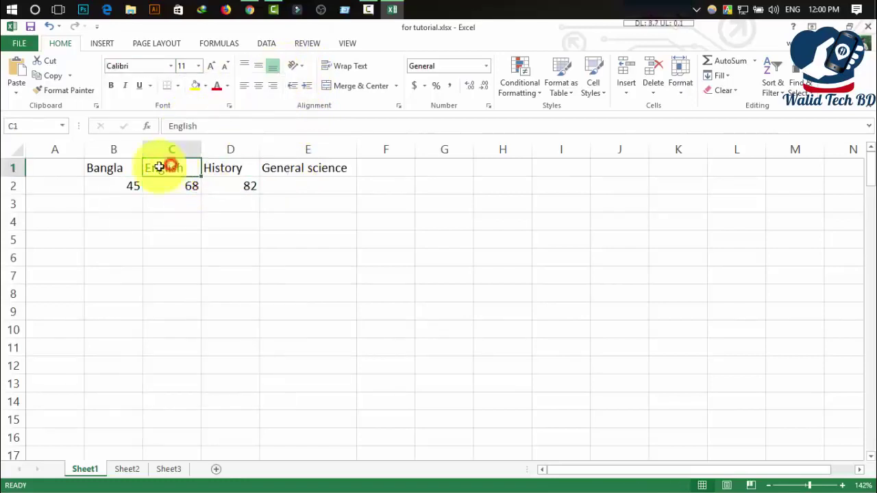
pyautogui.click(102, 170)
pyautogui.moveTo(103, 171)
pyautogui.mouseDown()
pyautogui.moveTo(258, 166)
pyautogui.moveTo(309, 177)
pyautogui.mouseUp()
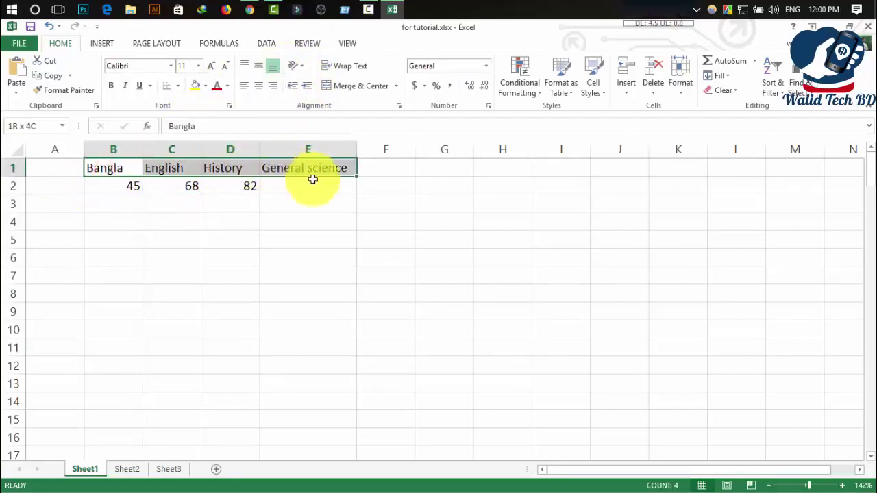
pyautogui.click(198, 66)
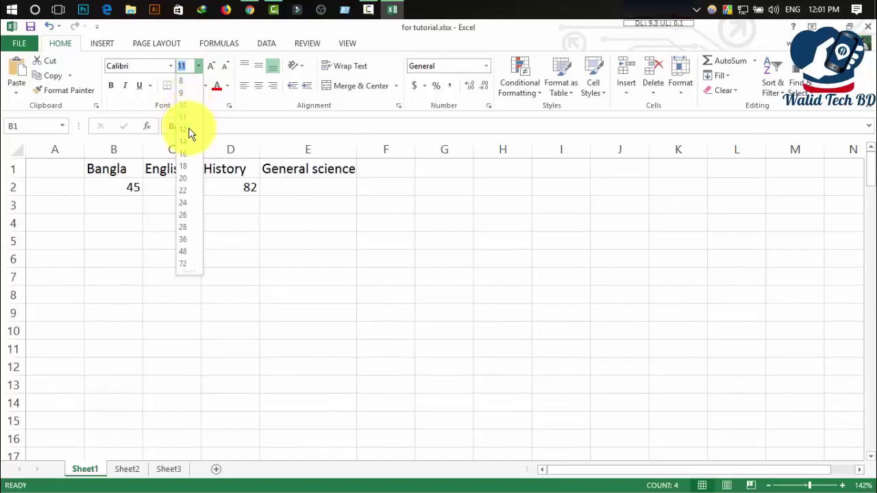
pyautogui.click(191, 121)
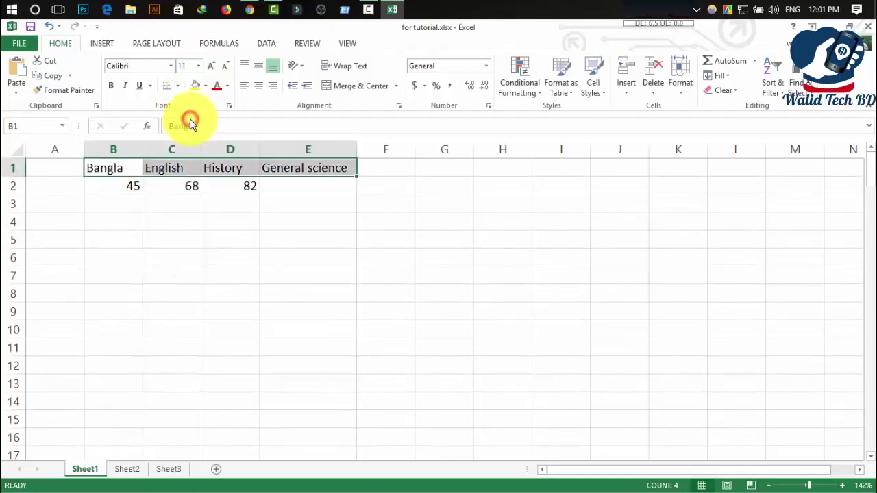
pyautogui.click(347, 206)
# Apply bold, italic and underline to B1:E2, then switch italic and bold off again.
pyautogui.click(223, 171)
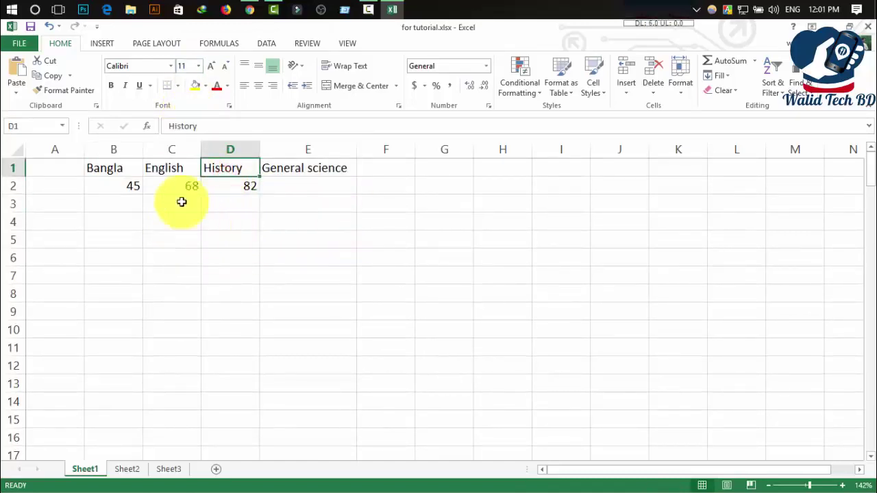
pyautogui.click(104, 180)
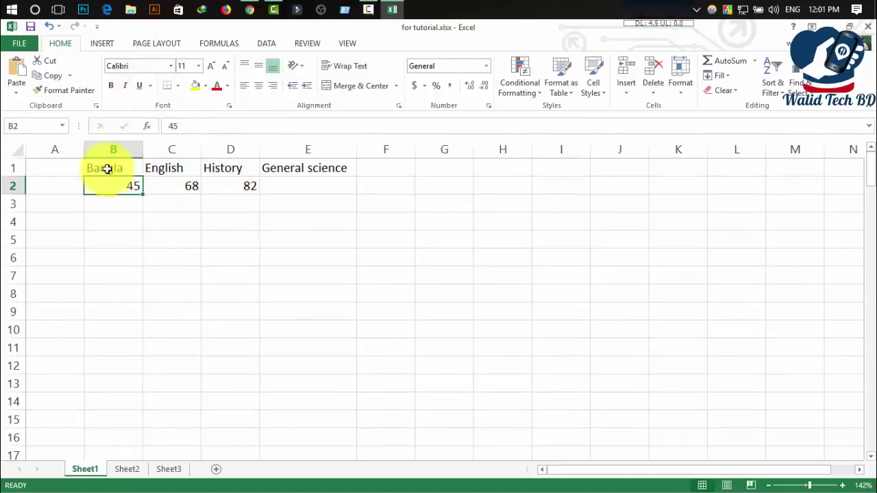
pyautogui.moveTo(107, 169); pyautogui.dragTo(311, 186)
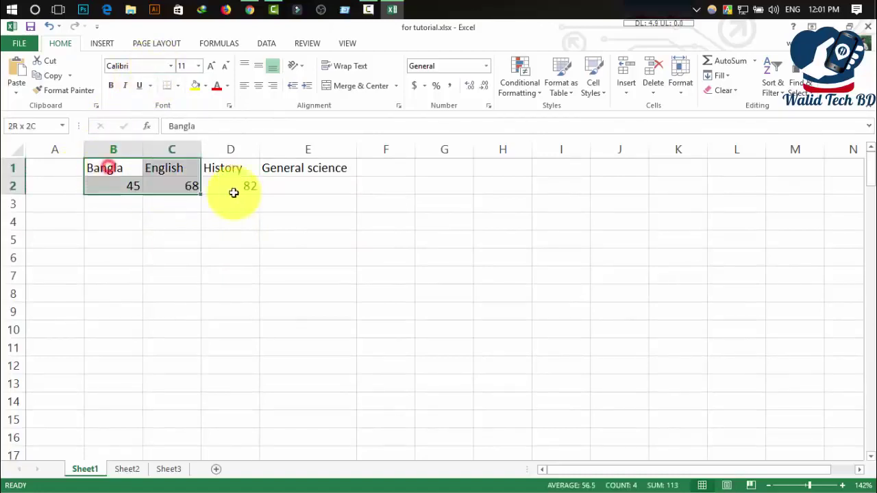
pyautogui.click(110, 85)
pyautogui.click(129, 87)
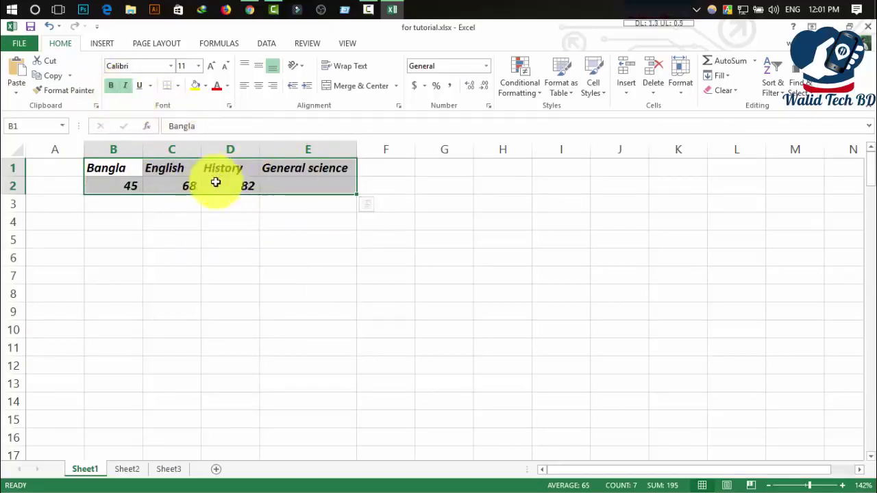
pyautogui.click(142, 87)
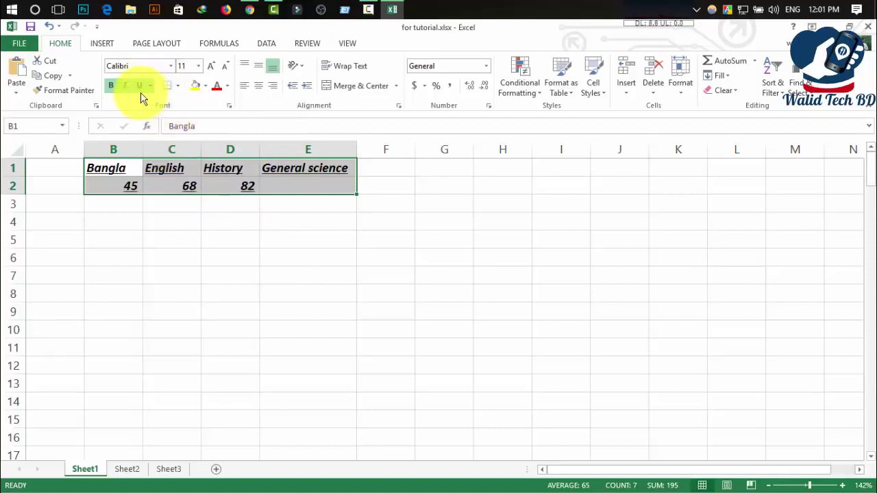
pyautogui.click(125, 87)
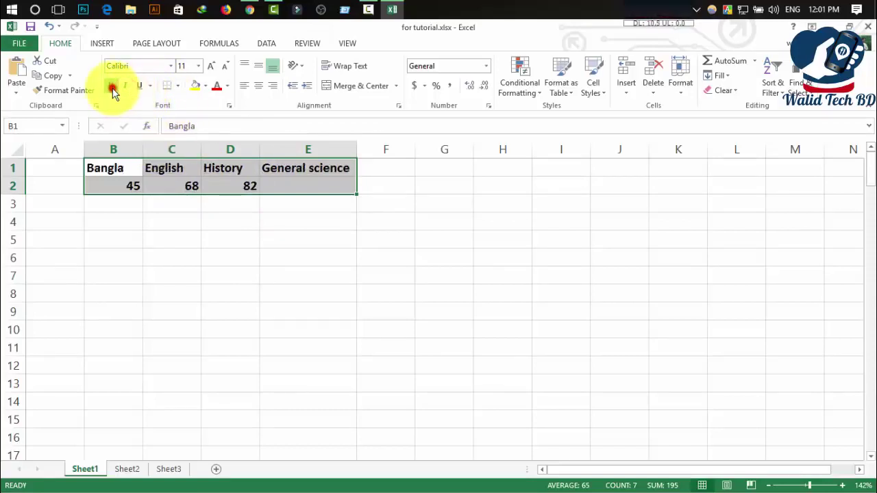
pyautogui.click(113, 87)
pyautogui.click(278, 260)
pyautogui.click(213, 168)
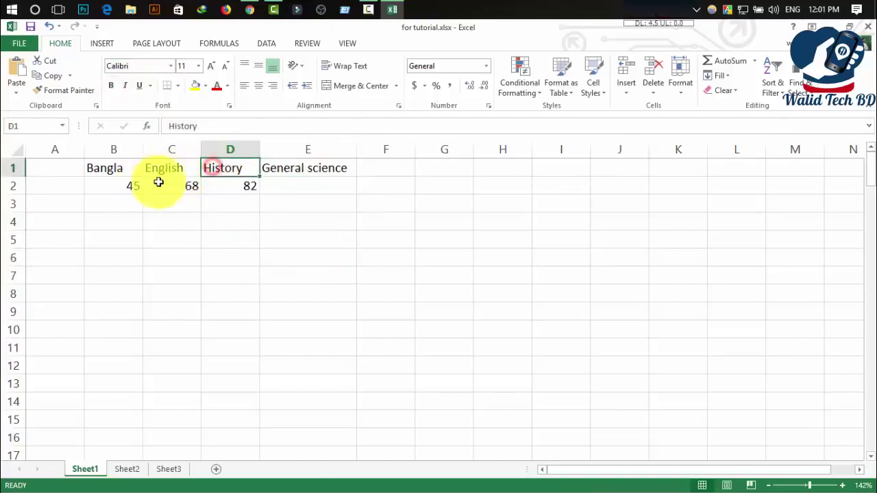
# Enter 68 as the General science score in E2.
pyautogui.click(317, 188)
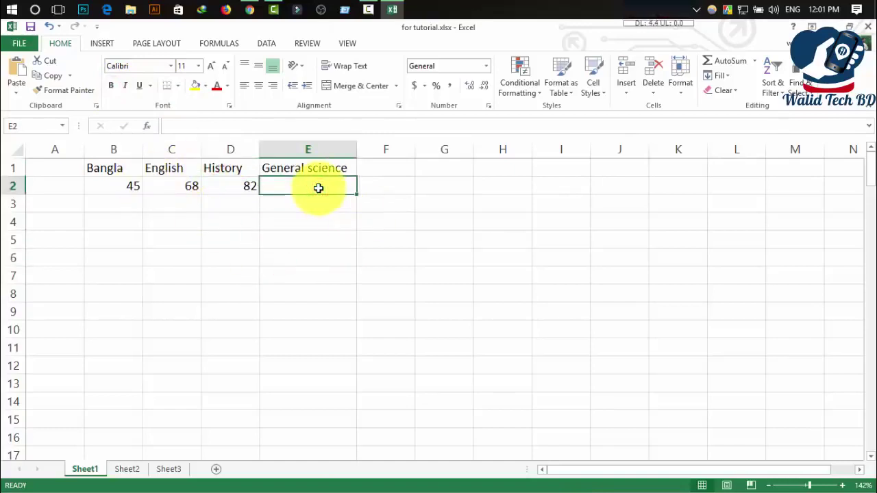
pyautogui.write('68')
pyautogui.click(390, 199)
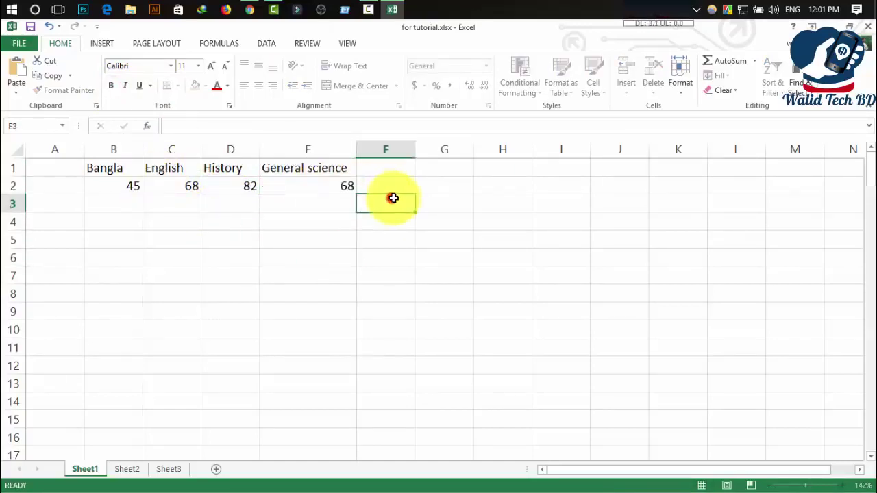
# Select the full table B1:E2.
pyautogui.click(324, 172)
pyautogui.click(115, 168)
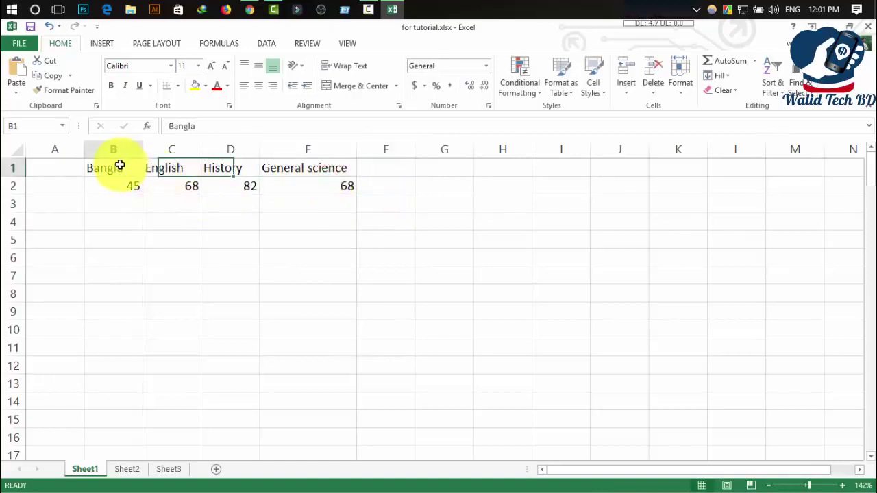
pyautogui.moveTo(110, 167); pyautogui.dragTo(292, 187)
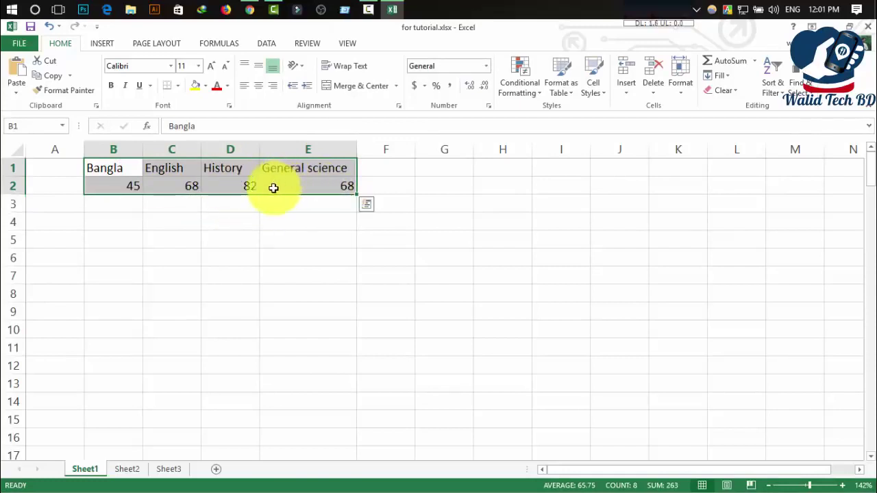
pyautogui.click(219, 218)
pyautogui.click(114, 168)
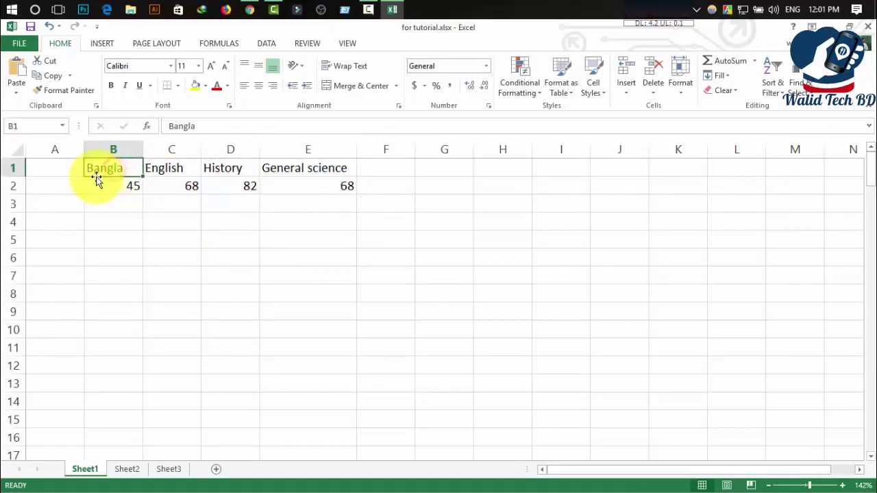
pyautogui.click(56, 179)
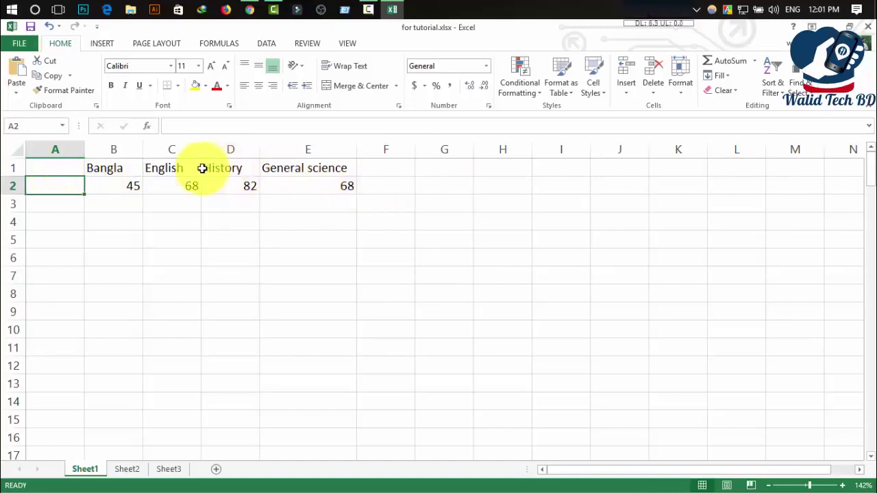
pyautogui.click(120, 169)
pyautogui.moveTo(116, 167); pyautogui.dragTo(331, 190)
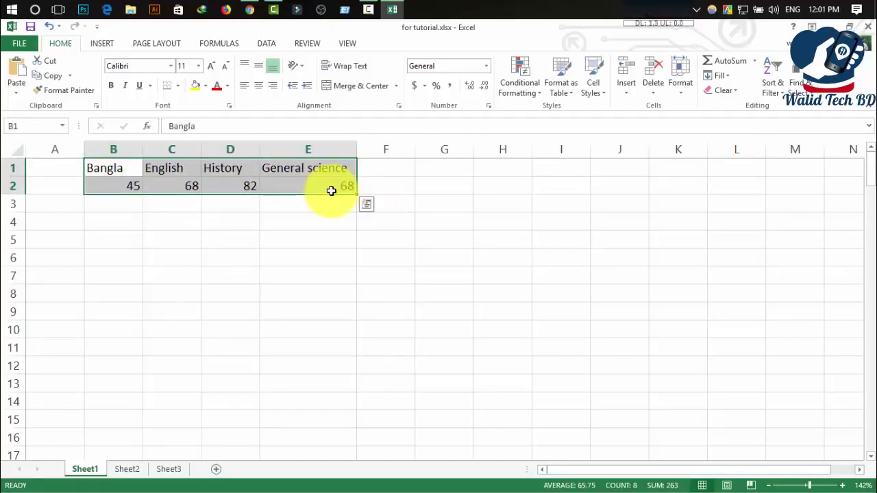
# Apply All Borders grid lines to the subject table.
pyautogui.click(176, 86)
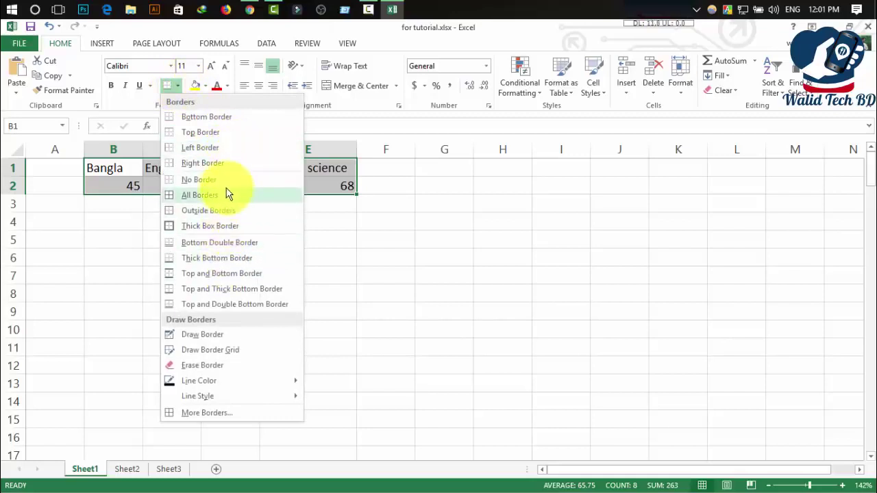
pyautogui.click(193, 197)
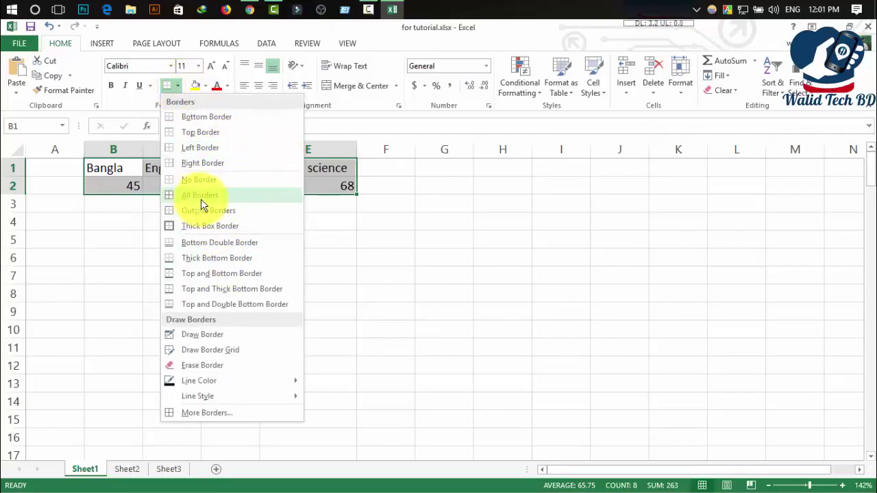
pyautogui.click(207, 199)
pyautogui.click(294, 226)
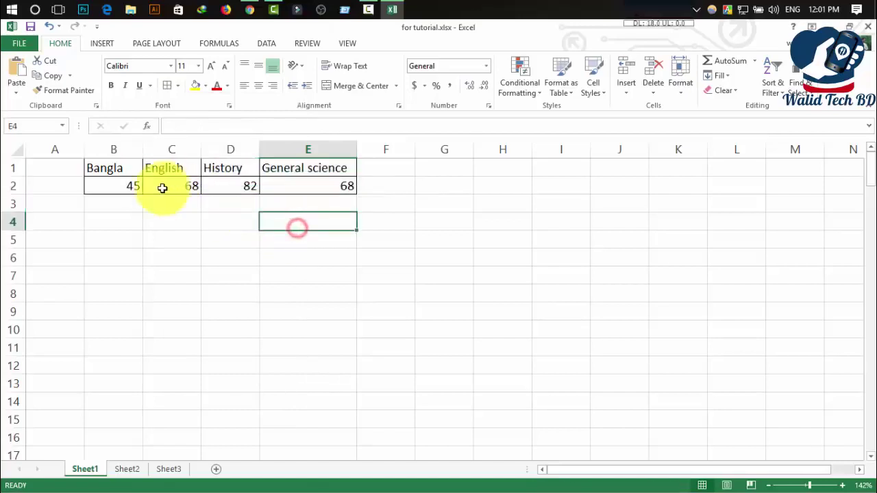
# Select B1:E2, pick a border line colour and draw a border on cell B1.
pyautogui.click(99, 175)
pyautogui.moveTo(114, 167); pyautogui.dragTo(314, 192)
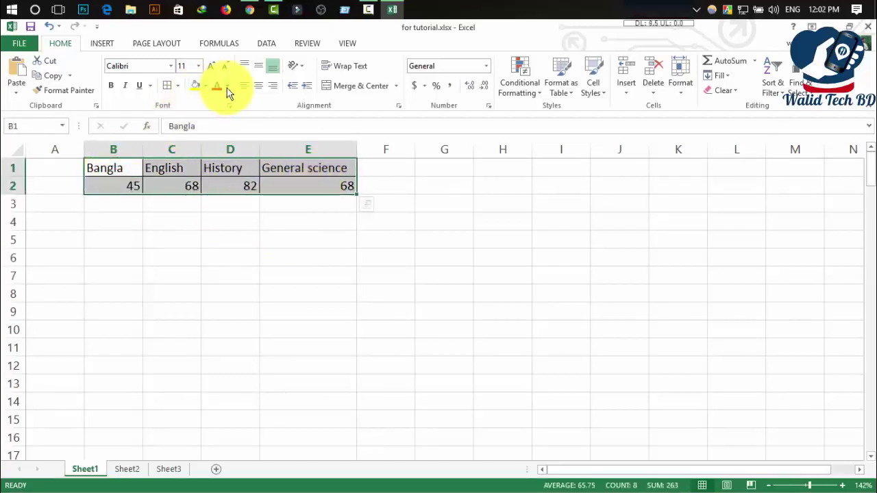
pyautogui.click(176, 87)
pyautogui.moveTo(199, 381)
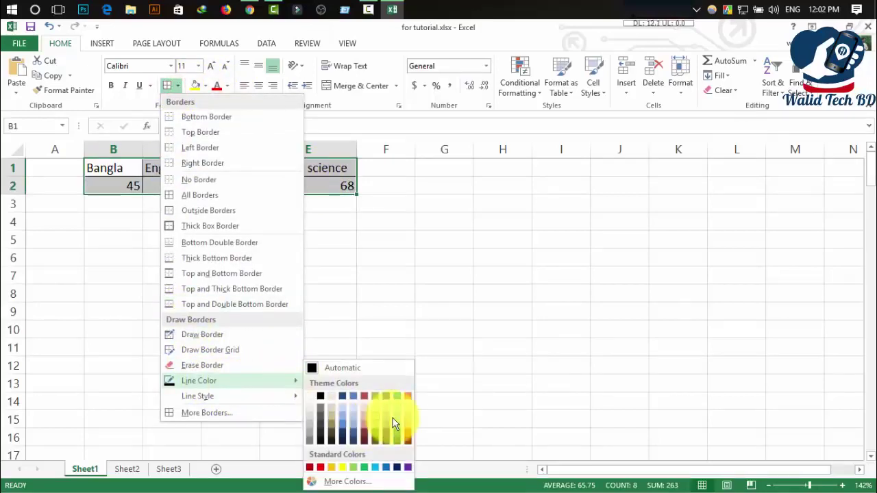
pyautogui.click(396, 432)
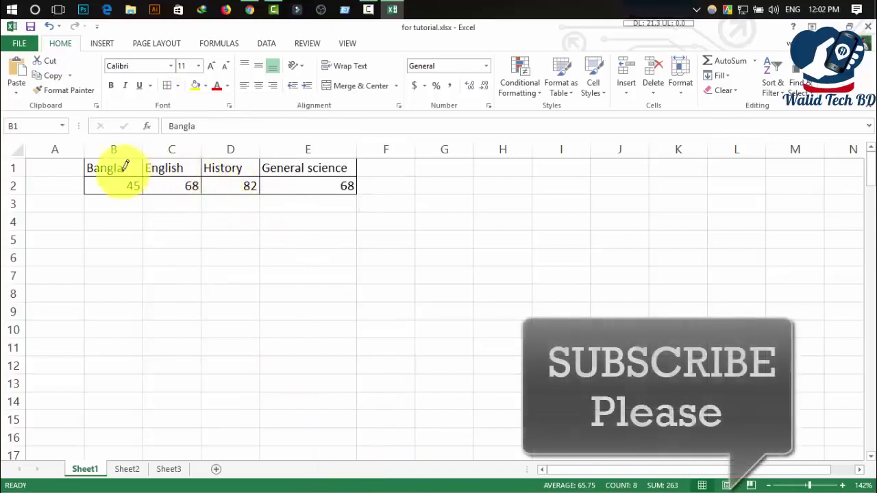
pyautogui.click(101, 166)
# Reapply All Borders to the whole subject table.
pyautogui.click(177, 86)
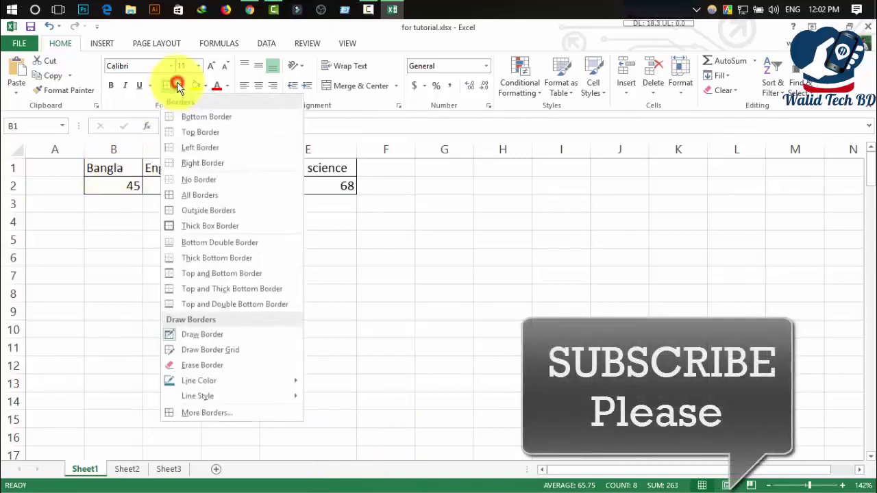
pyautogui.click(228, 195)
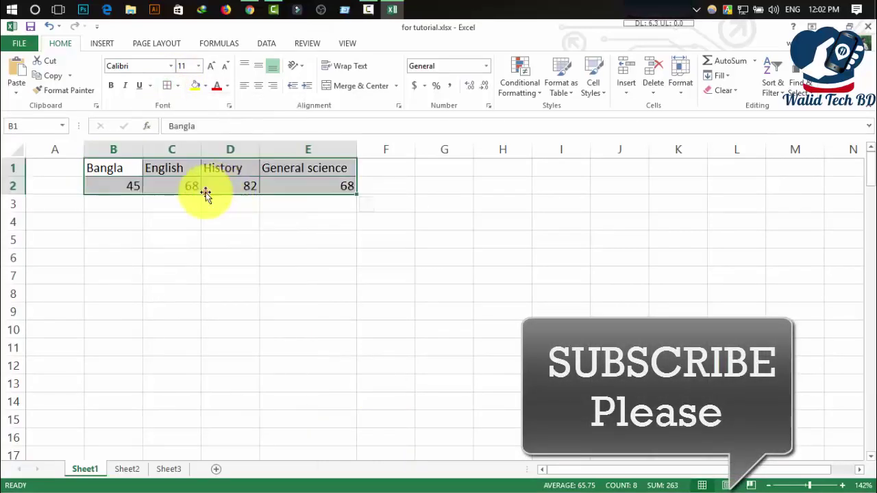
pyautogui.click(210, 251)
pyautogui.click(167, 173)
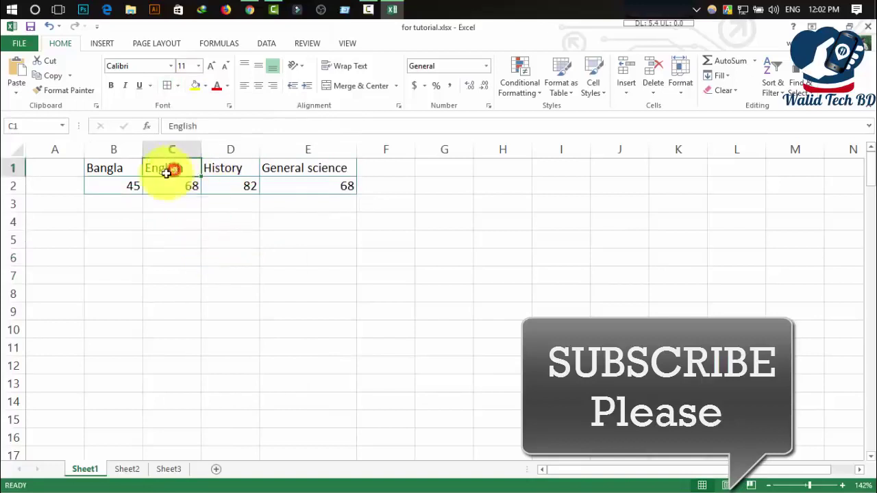
pyautogui.click(108, 171)
# Select the table B1:E2 and remove all its borders with No Border.
pyautogui.click(267, 263)
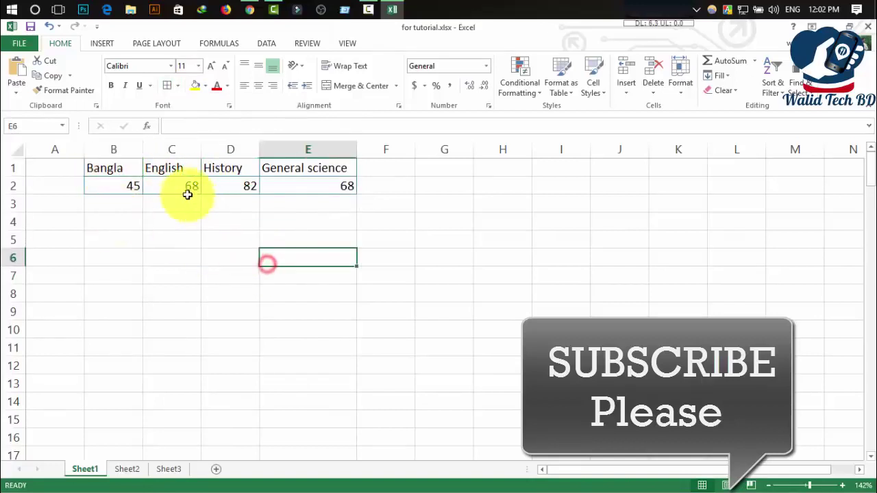
pyautogui.click(173, 188)
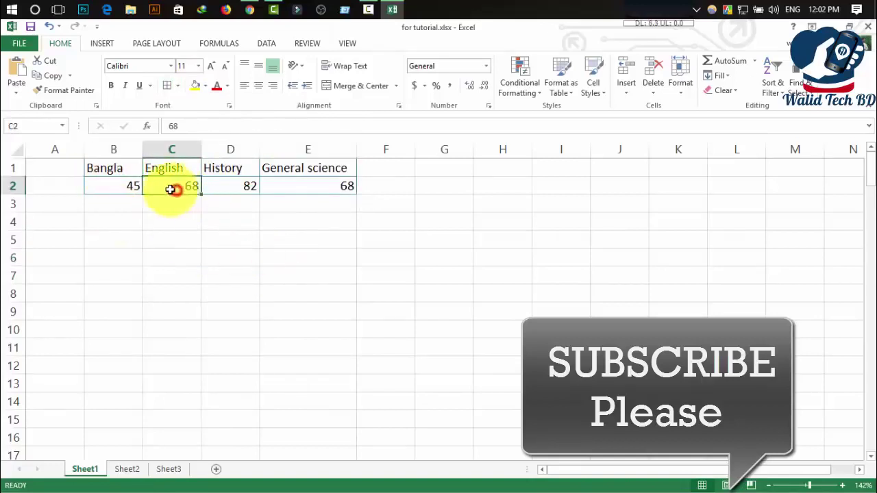
pyautogui.click(97, 169)
pyautogui.moveTo(108, 170); pyautogui.dragTo(292, 189)
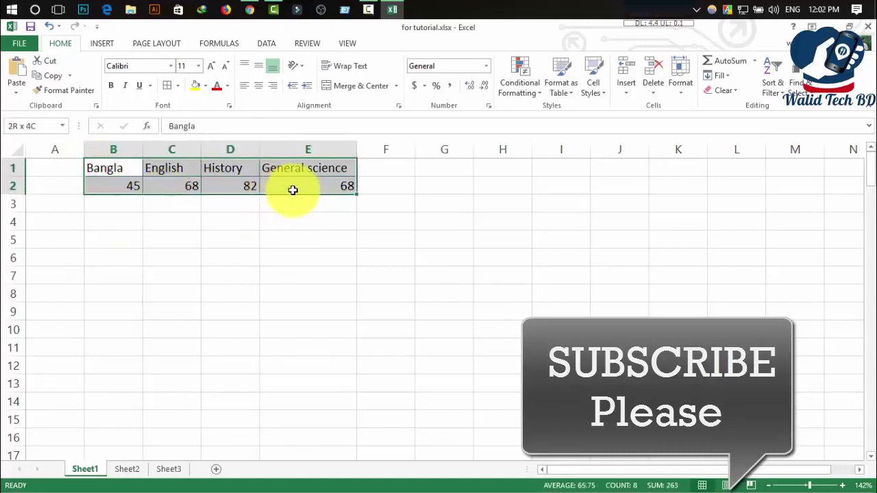
pyautogui.click(182, 88)
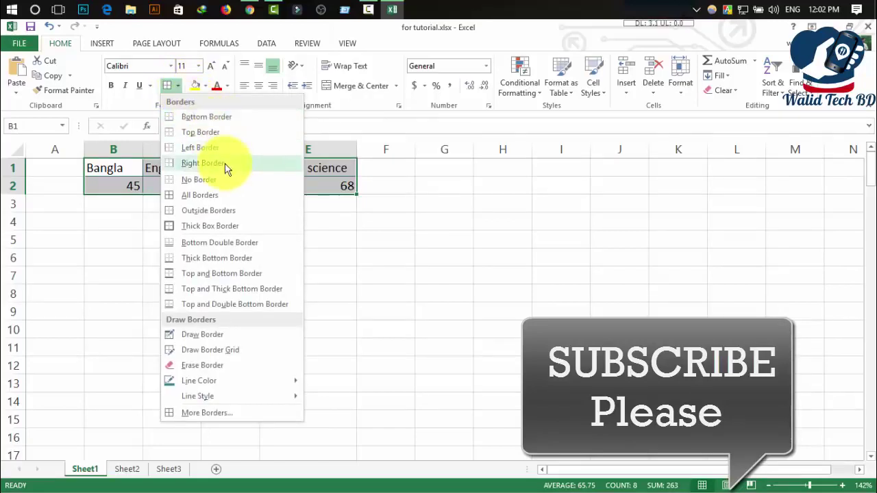
pyautogui.click(199, 180)
# Reselect the borderless table B1:E2 and bring up the border styles list again.
pyautogui.click(286, 236)
pyautogui.moveTo(125, 166); pyautogui.dragTo(284, 183)
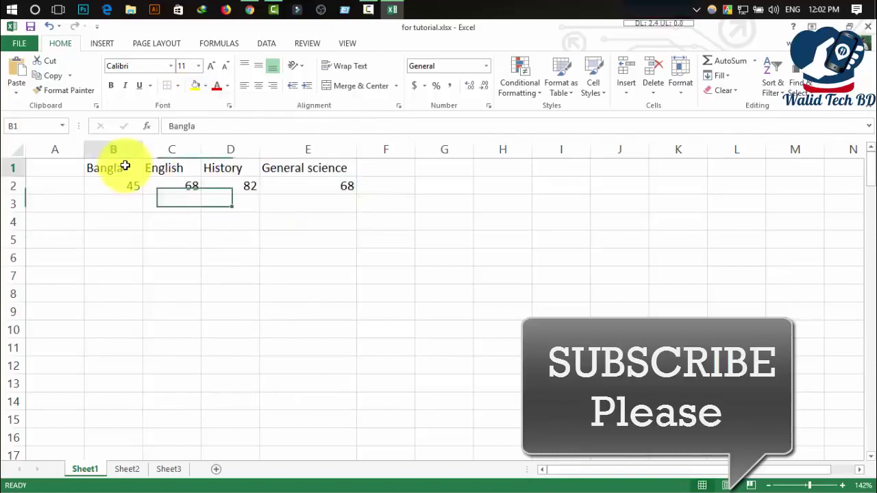
pyautogui.click(179, 85)
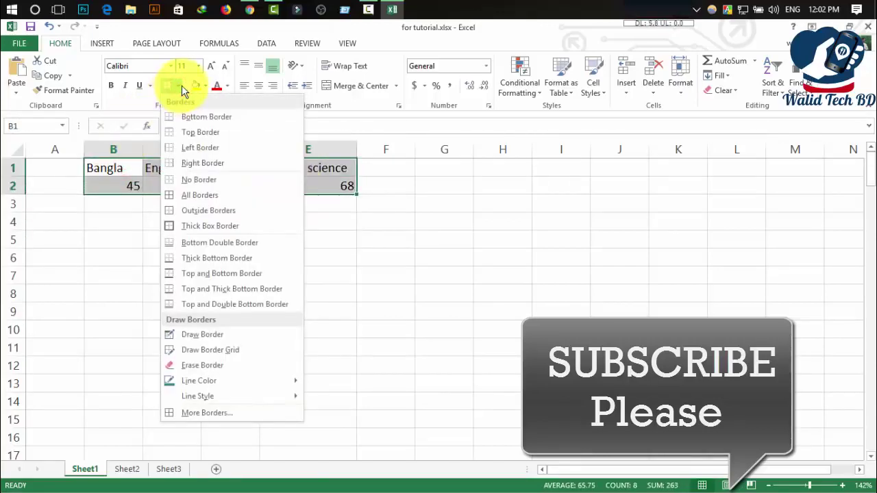
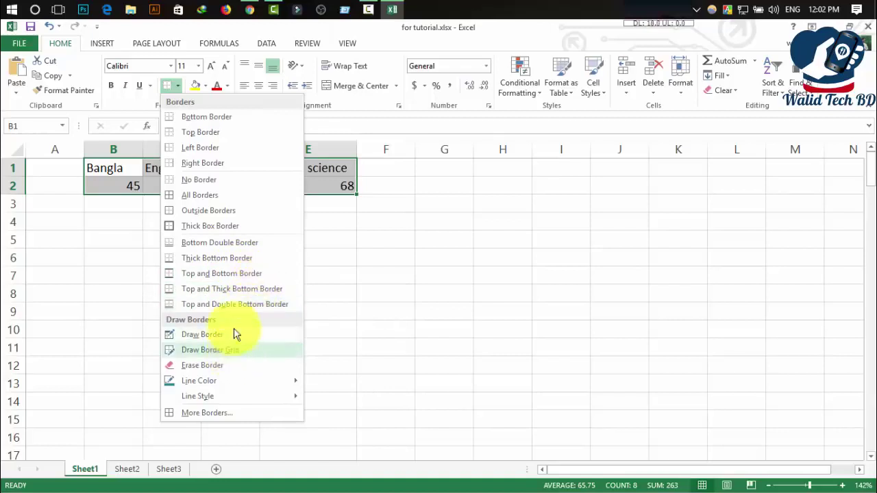
# Close the border menu and re-confirm the History mark 82 in D2 unchanged.
pyautogui.click(422, 214)
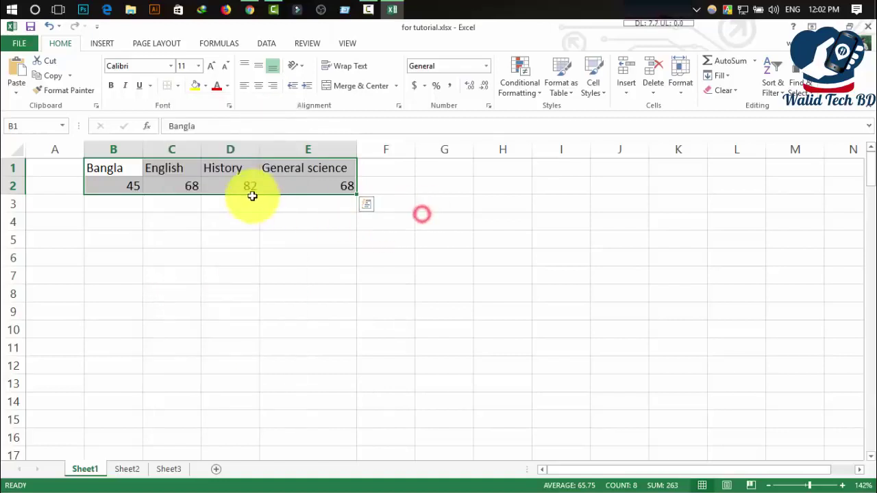
pyautogui.click(180, 183)
pyautogui.click(109, 169)
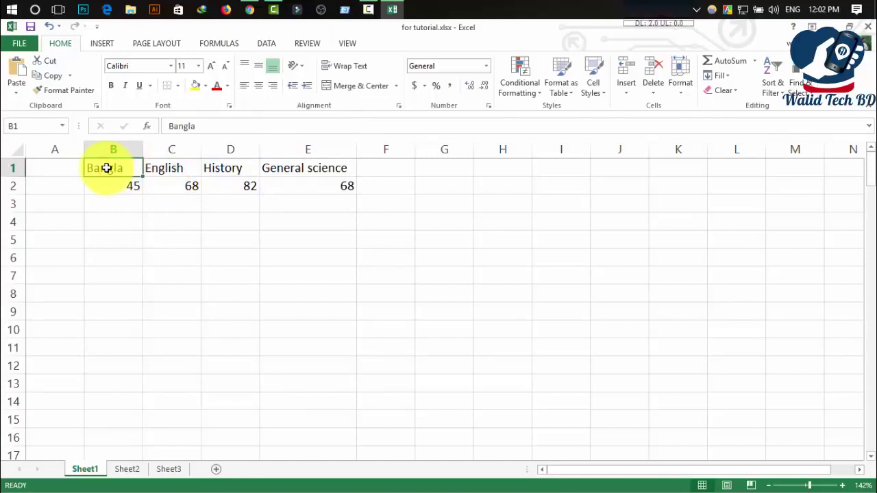
pyautogui.click(245, 187)
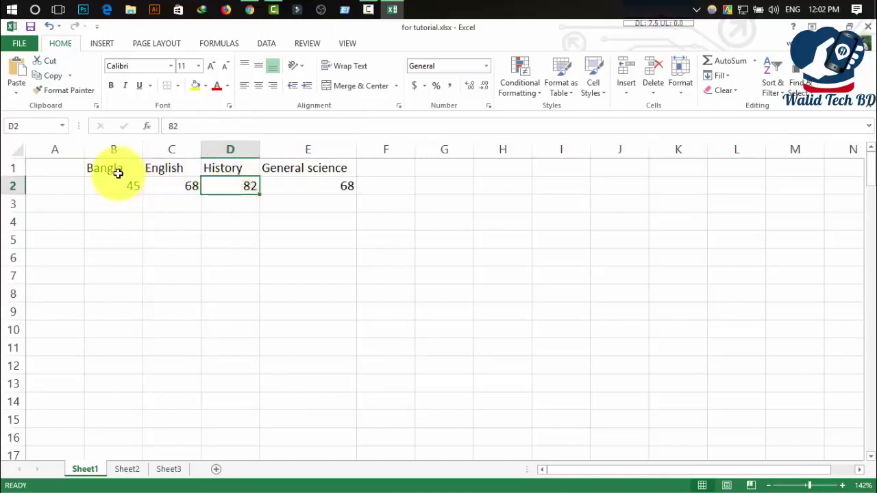
pyautogui.click(118, 172)
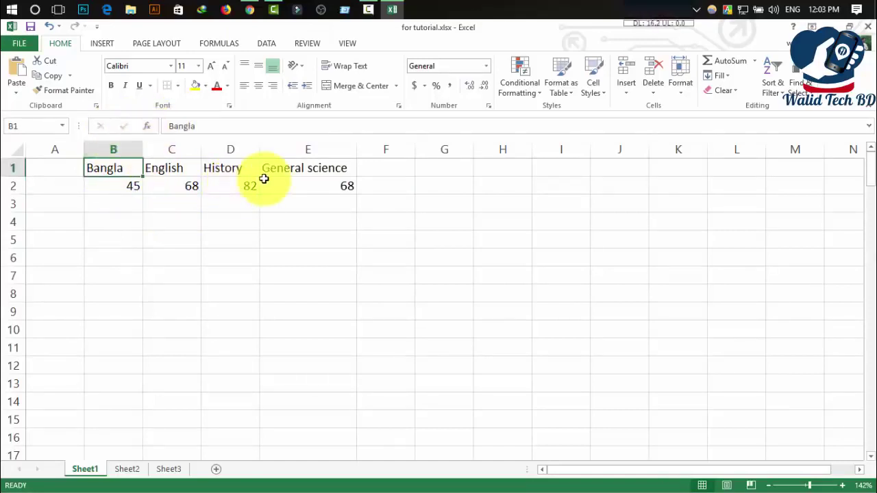
pyautogui.click(233, 179)
pyautogui.click(152, 172)
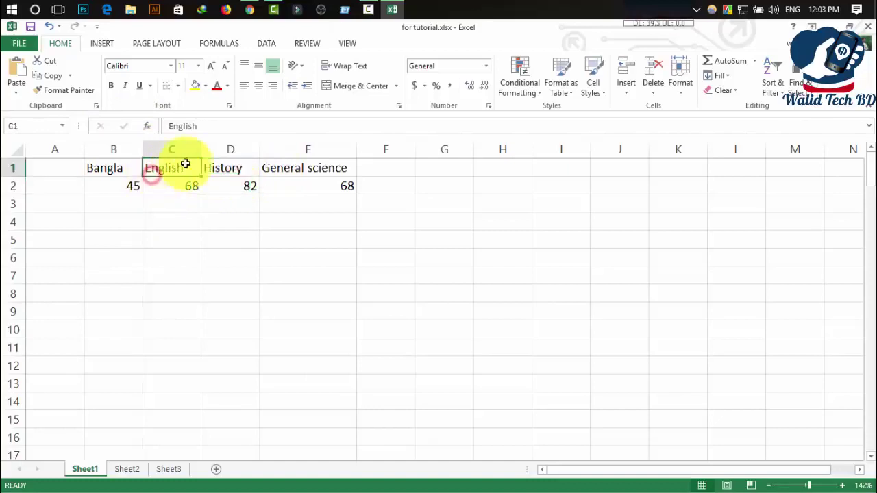
pyautogui.click(236, 186)
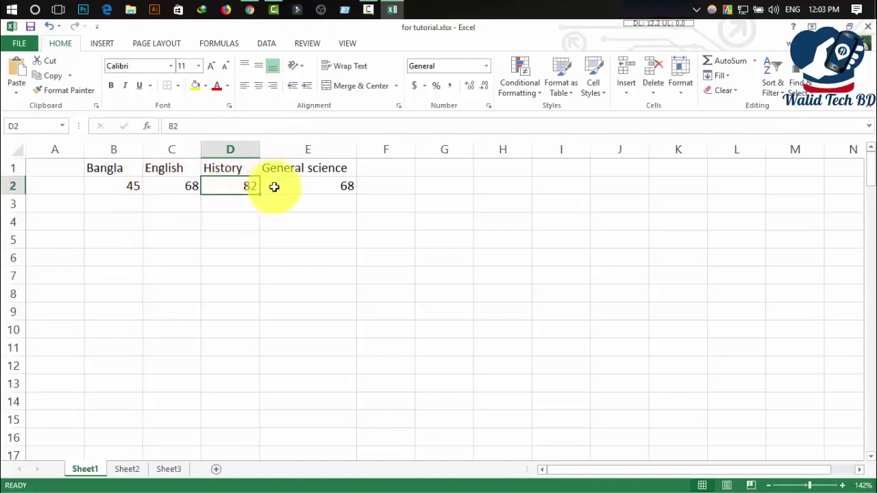
pyautogui.moveTo(259, 188); pyautogui.dragTo(233, 183)
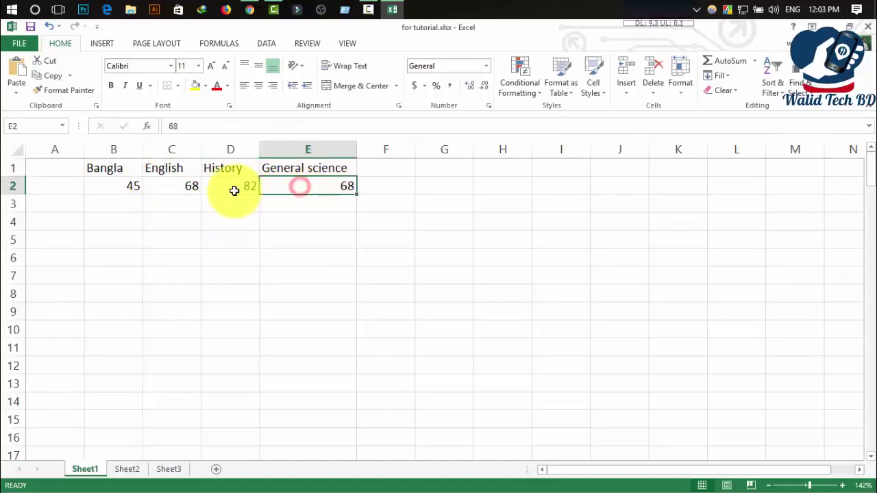
pyautogui.click(178, 126)
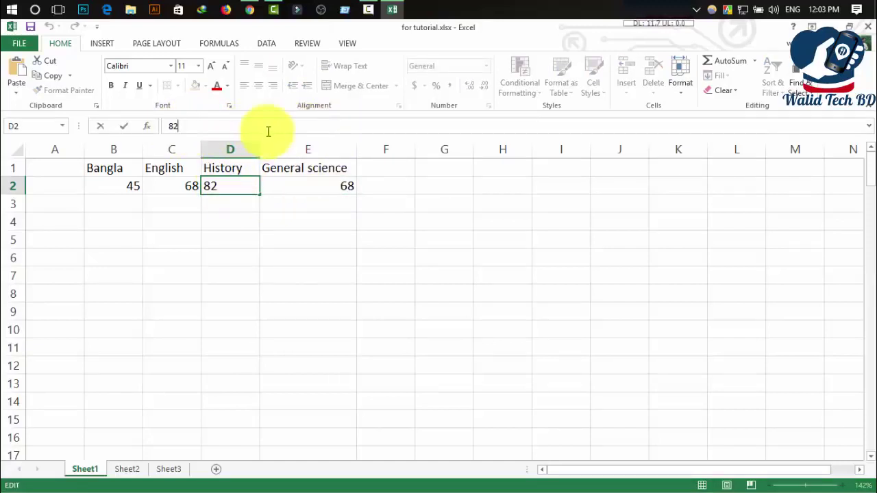
pyautogui.click(322, 191)
pyautogui.click(220, 184)
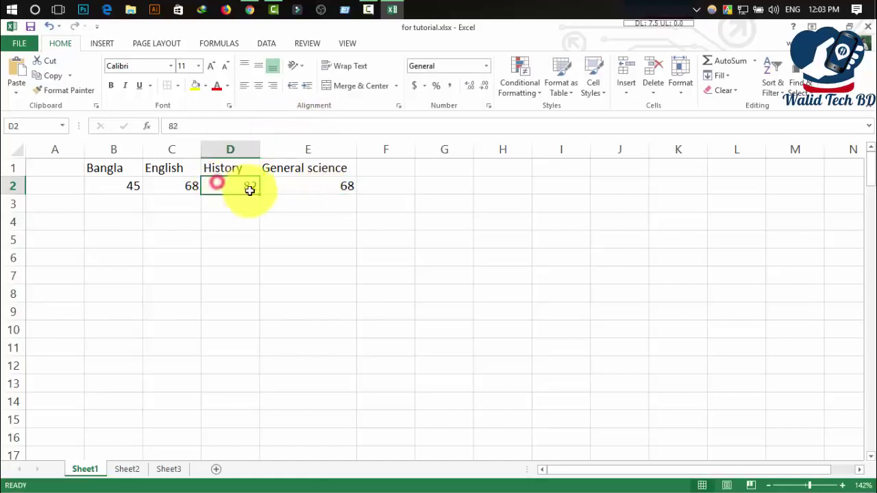
# Re-confirm the General science mark 68 in E2 while checking nearby empty cells.
pyautogui.click(321, 190)
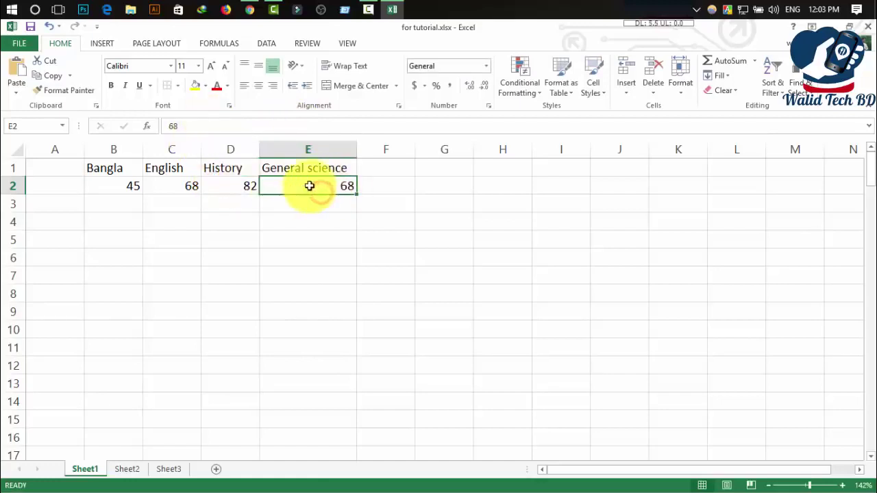
pyautogui.click(189, 131)
pyautogui.click(335, 222)
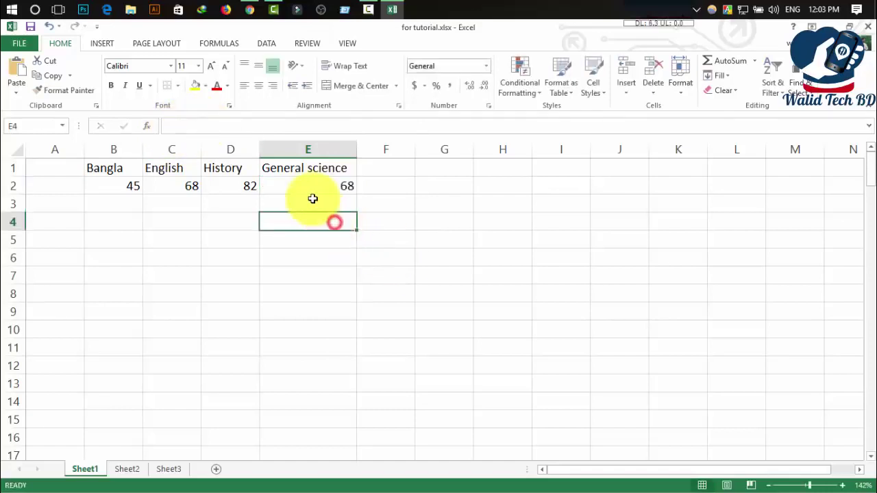
pyautogui.click(336, 186)
pyautogui.click(377, 187)
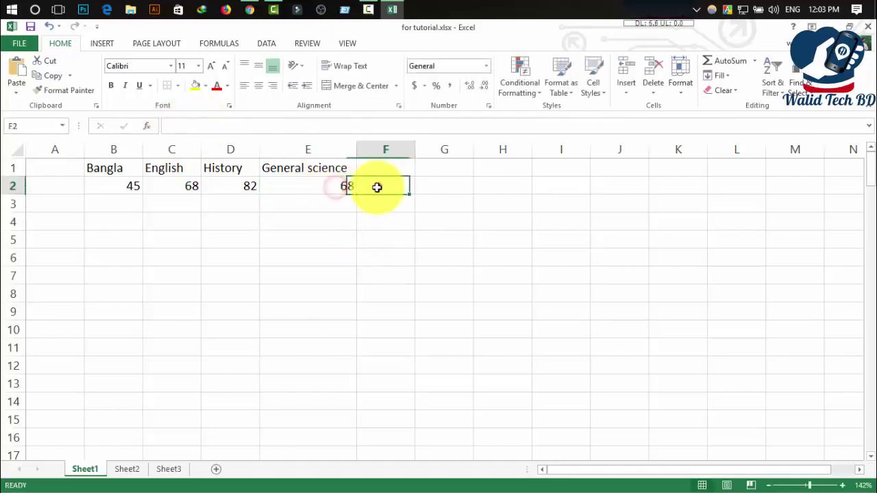
pyautogui.click(336, 187)
pyautogui.click(384, 185)
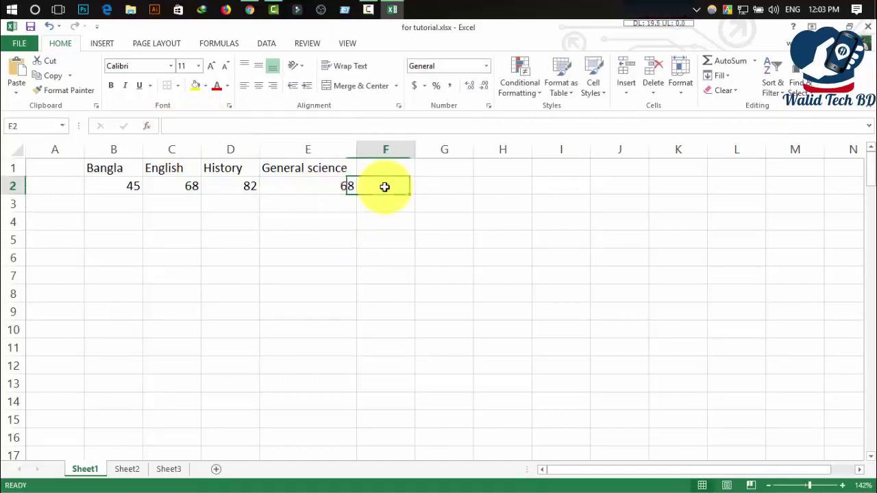
pyautogui.click(334, 191)
pyautogui.click(195, 125)
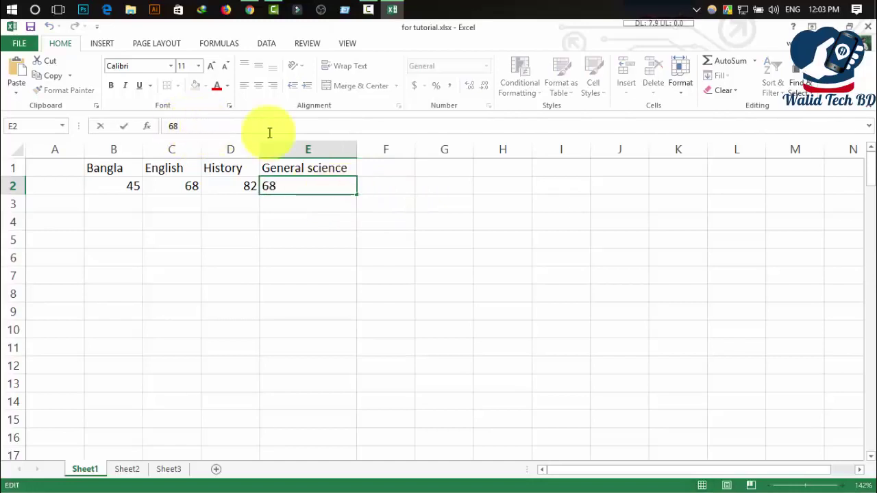
pyautogui.click(278, 250)
pyautogui.click(311, 186)
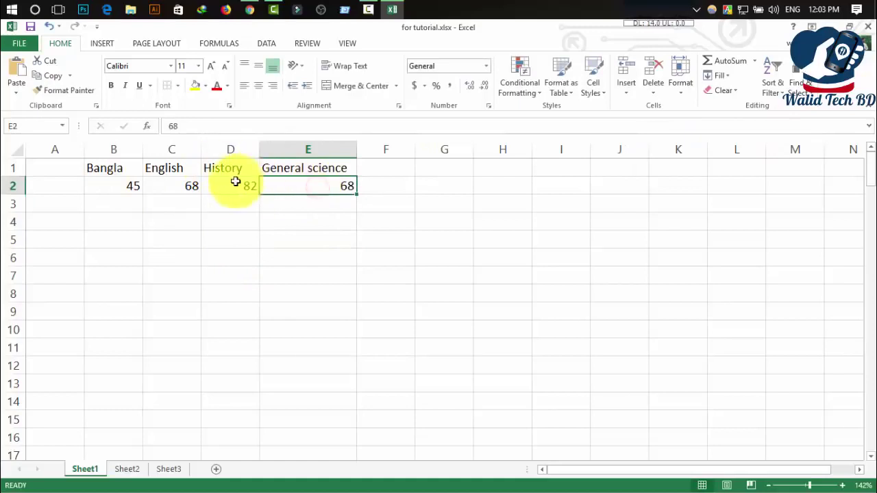
pyautogui.click(326, 206)
pyautogui.click(309, 184)
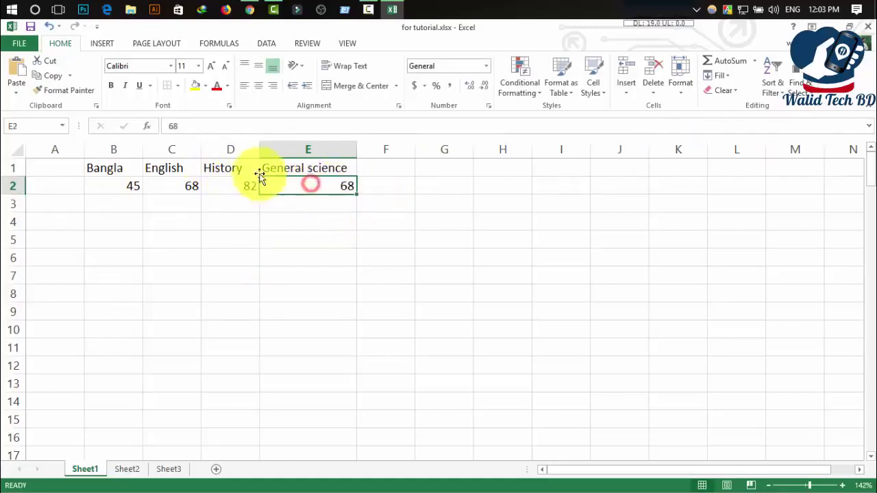
pyautogui.click(315, 218)
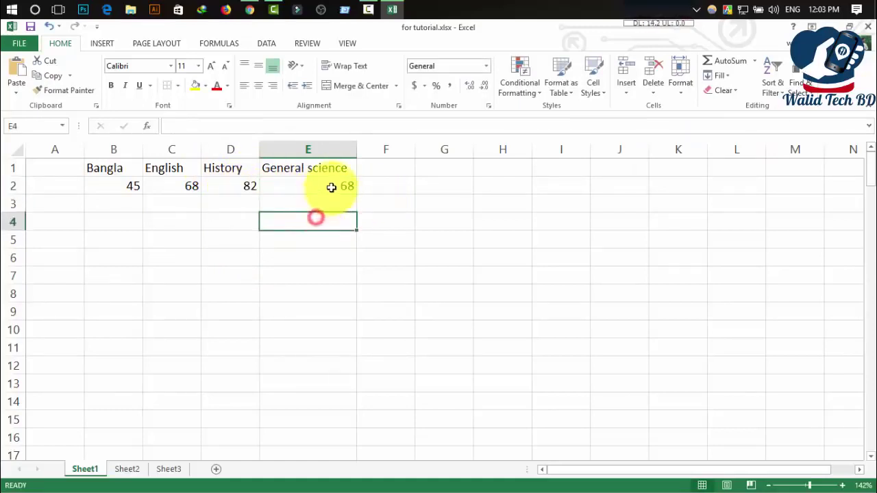
pyautogui.click(329, 185)
pyautogui.click(215, 198)
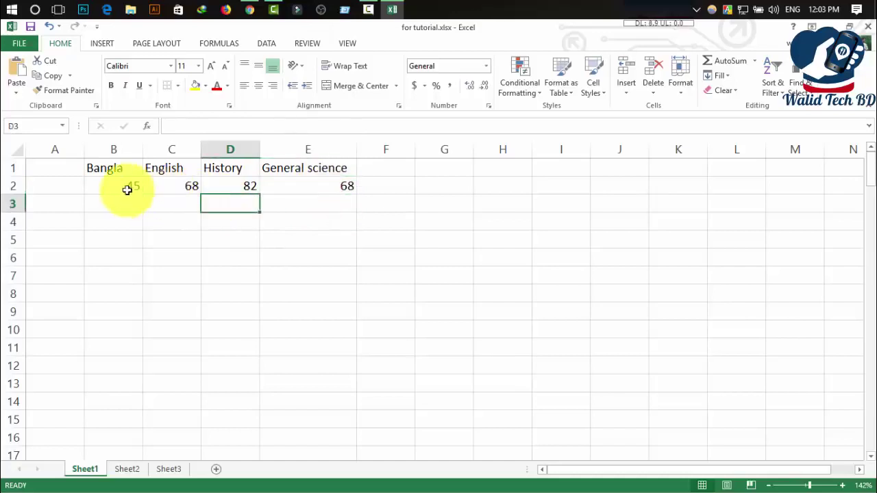
# Colour the Bangla and English headers orange instead of red, then reselect them.
pyautogui.moveTo(104, 170); pyautogui.dragTo(189, 187)
pyautogui.moveTo(240, 196)
pyautogui.mouseDown()
pyautogui.moveTo(294, 184)
pyautogui.moveTo(121, 171)
pyautogui.moveTo(161, 180)
pyautogui.mouseUp()
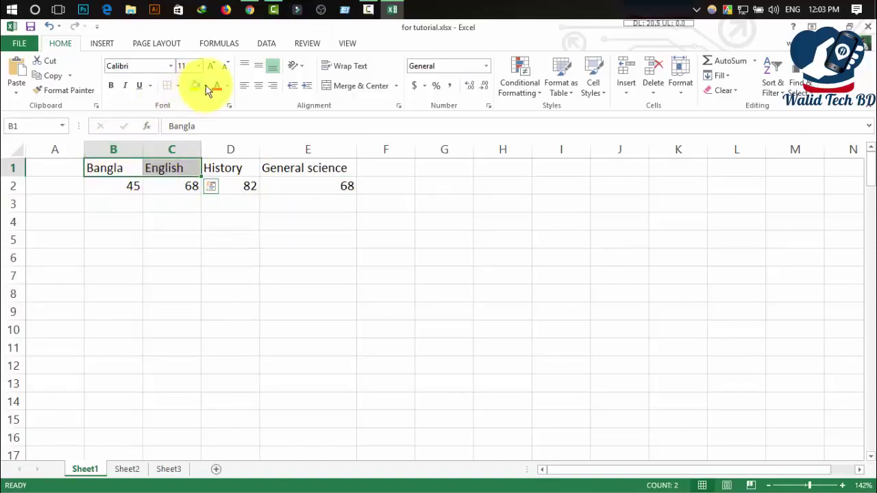
pyautogui.click(228, 86)
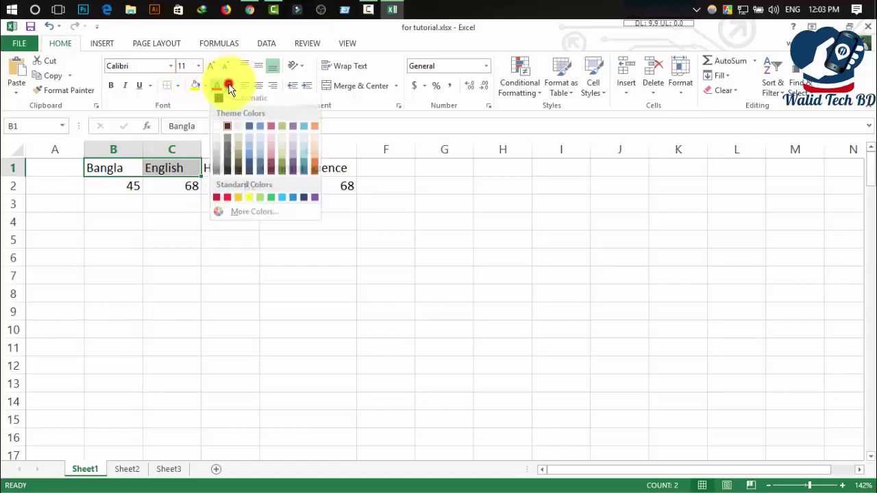
pyautogui.click(267, 169)
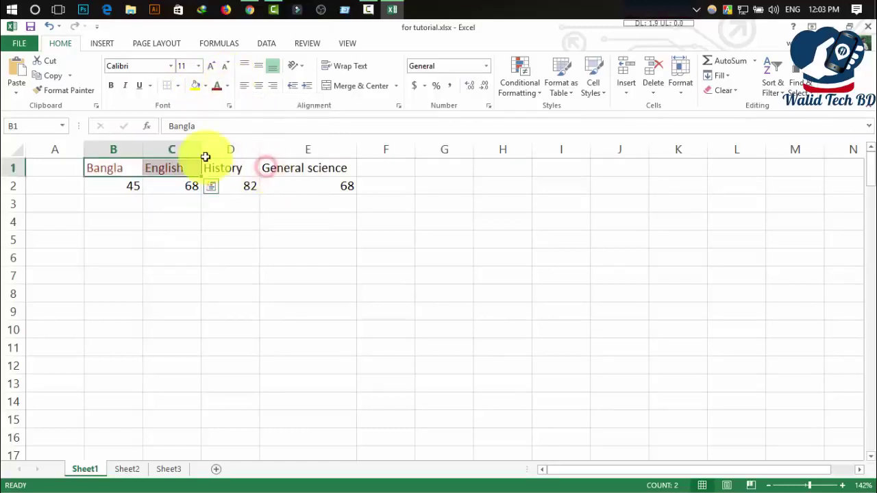
pyautogui.click(228, 85)
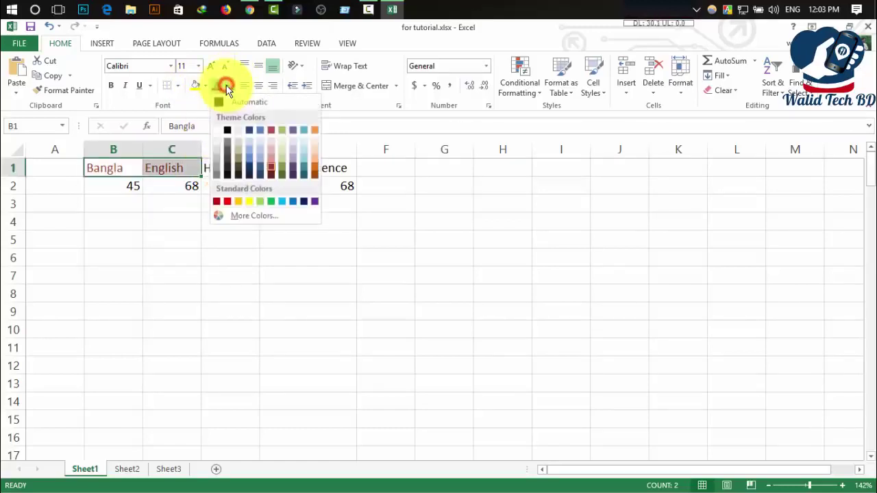
pyautogui.click(317, 171)
pyautogui.click(167, 171)
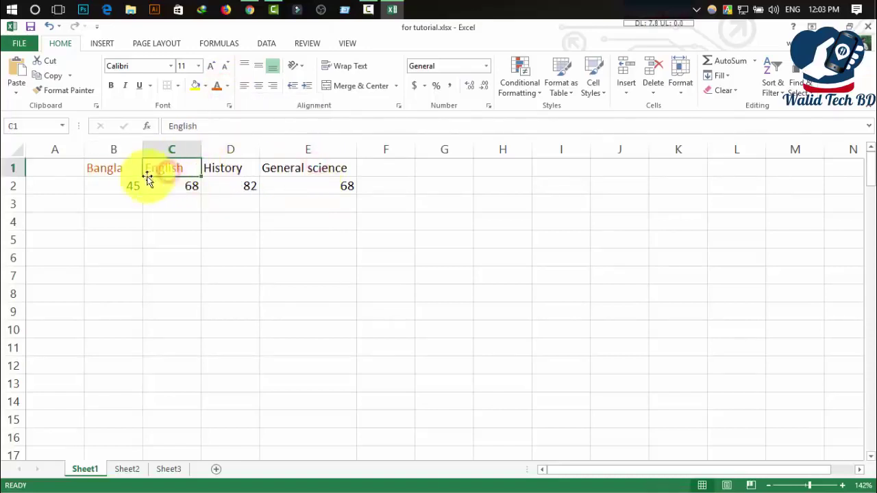
pyautogui.click(107, 171)
pyautogui.moveTo(110, 170)
pyautogui.mouseDown()
pyautogui.moveTo(177, 172)
pyautogui.moveTo(159, 162)
pyautogui.mouseUp()
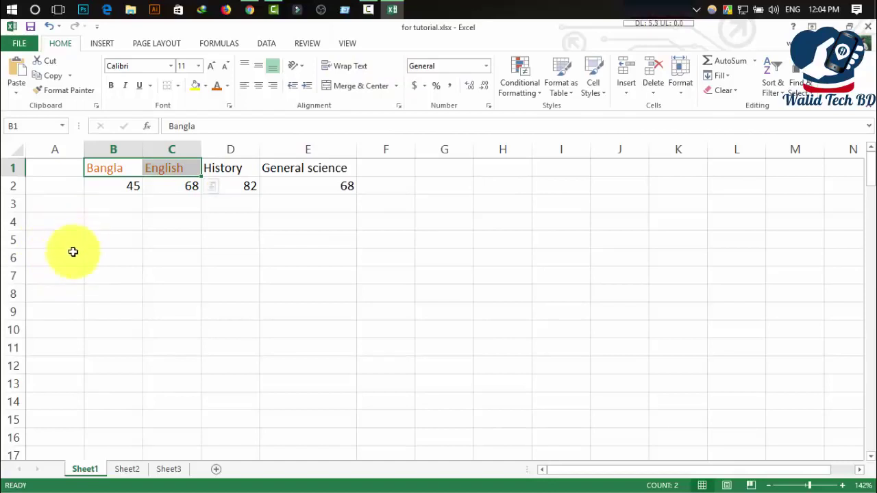
pyautogui.moveTo(170, 172); pyautogui.dragTo(191, 211)
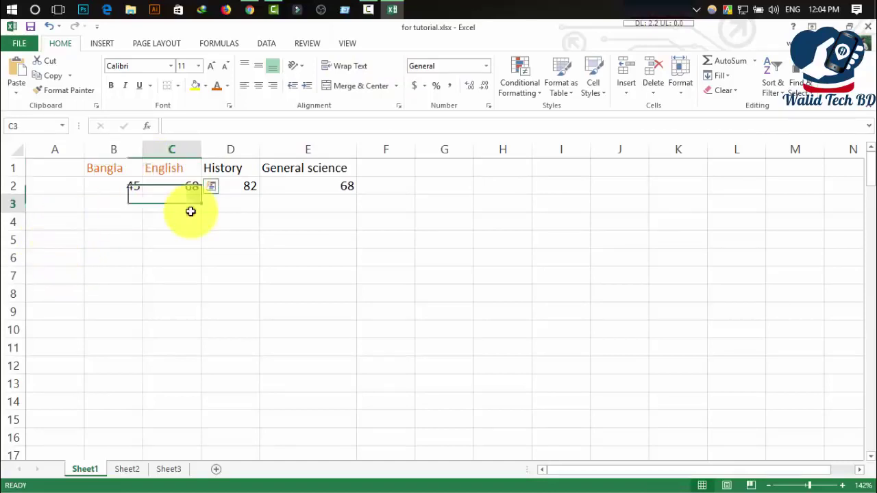
pyautogui.moveTo(113, 165); pyautogui.dragTo(159, 170)
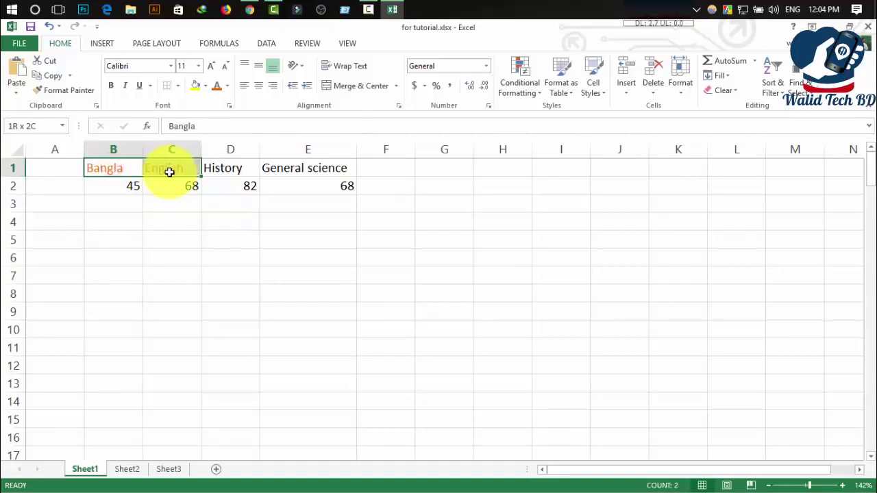
pyautogui.click(354, 86)
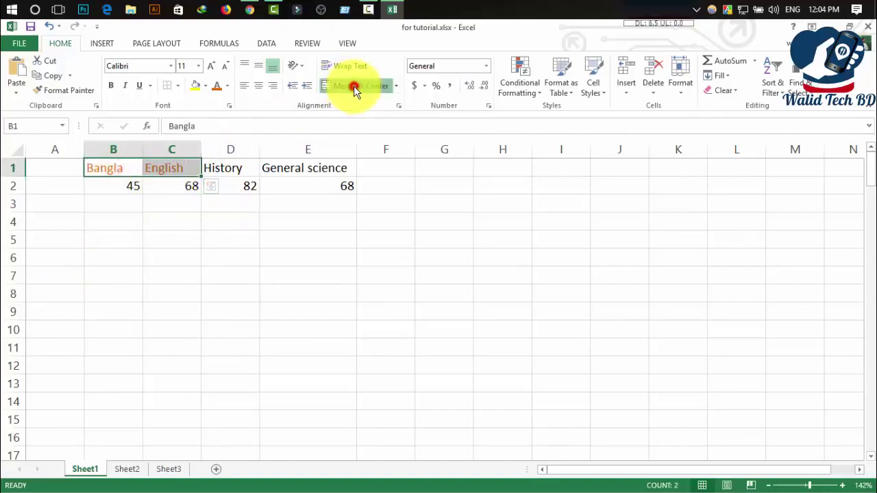
pyautogui.click(405, 307)
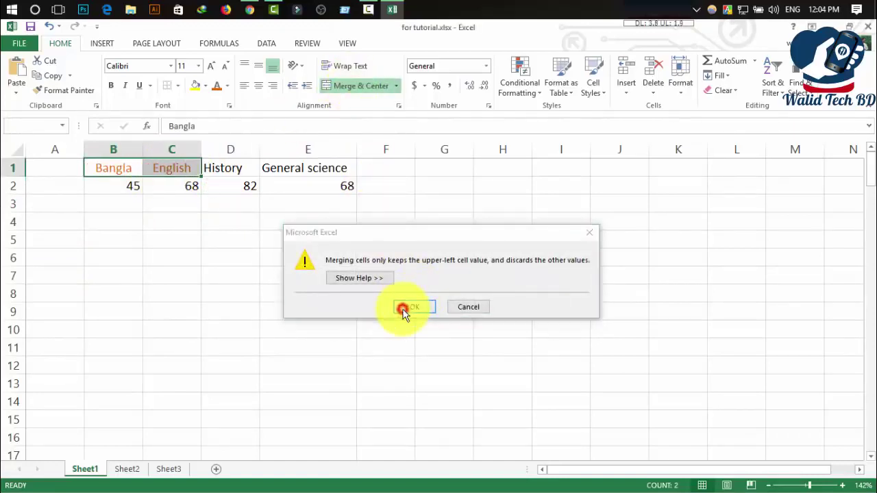
pyautogui.click(191, 197)
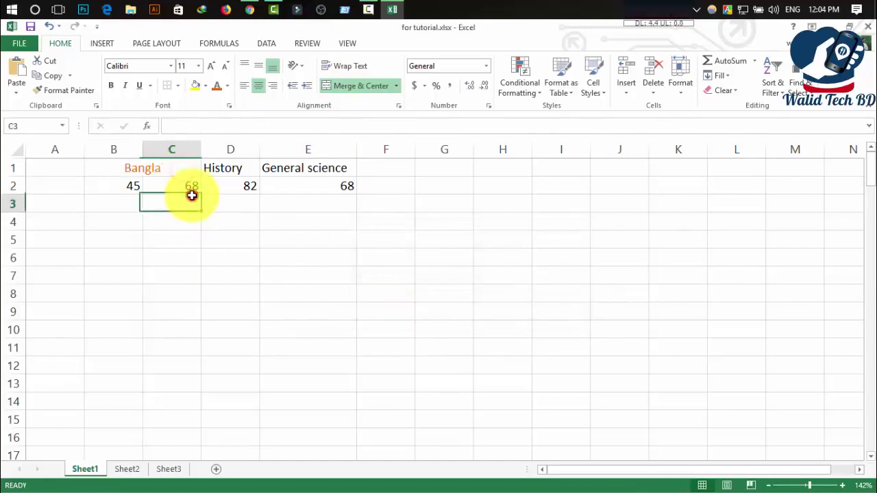
pyautogui.click(161, 171)
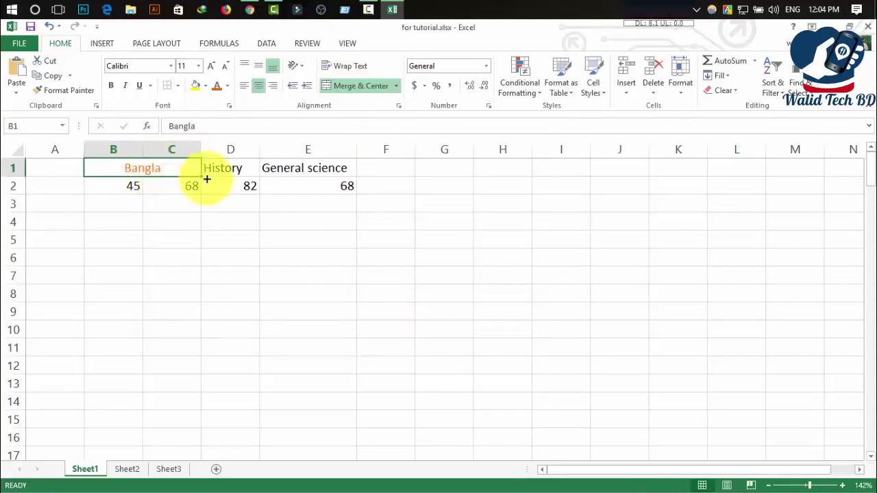
pyautogui.click(260, 219)
pyautogui.click(143, 169)
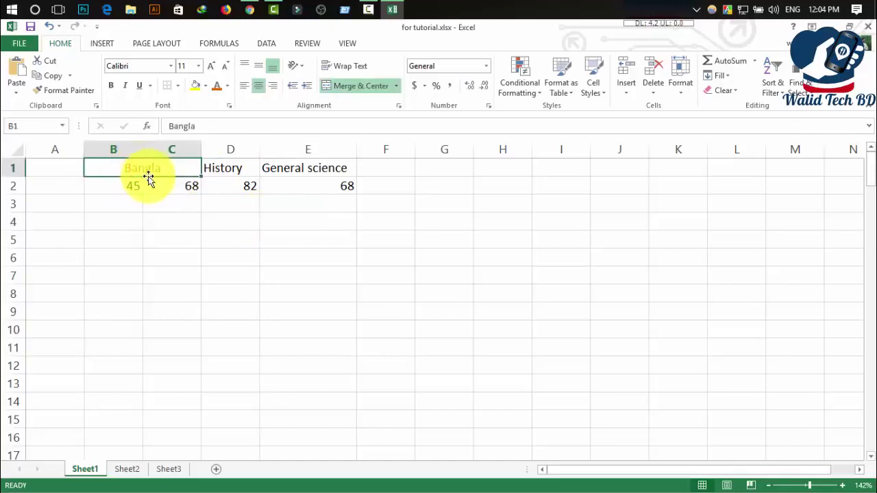
pyautogui.hotkey('ctrl', 'z')
pyautogui.click(179, 257)
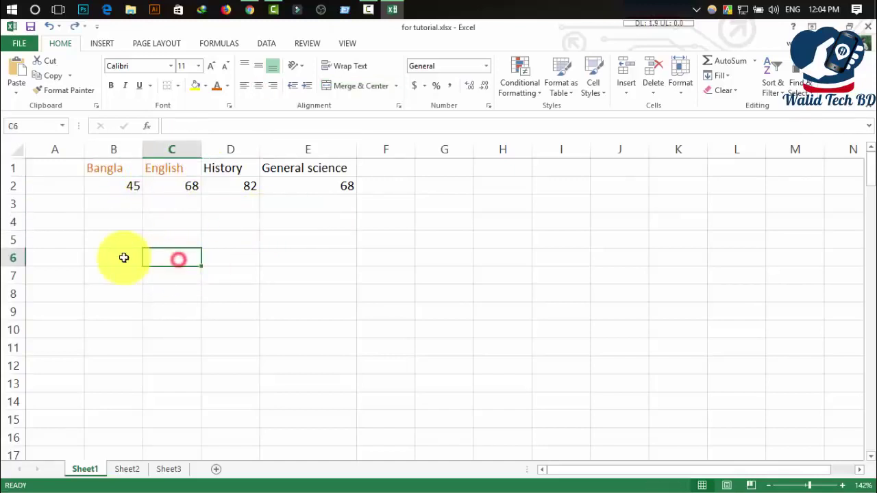
pyautogui.click(72, 263)
# Finish the 'Bangla and English' label in A6 and select A6:B8.
pyautogui.write('angla and English')
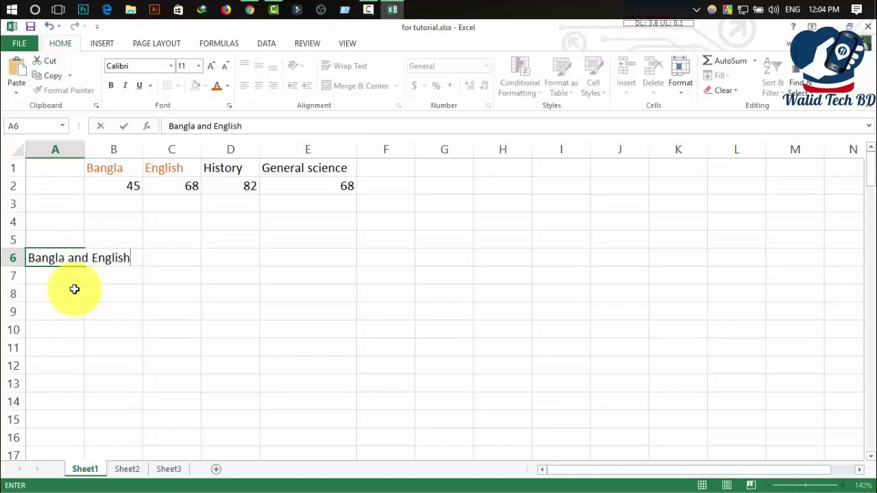
pyautogui.click(73, 291)
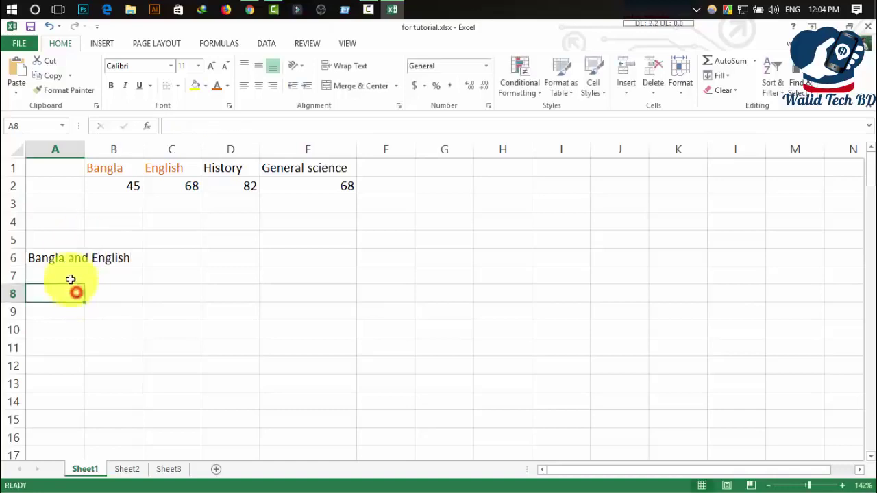
pyautogui.click(69, 260)
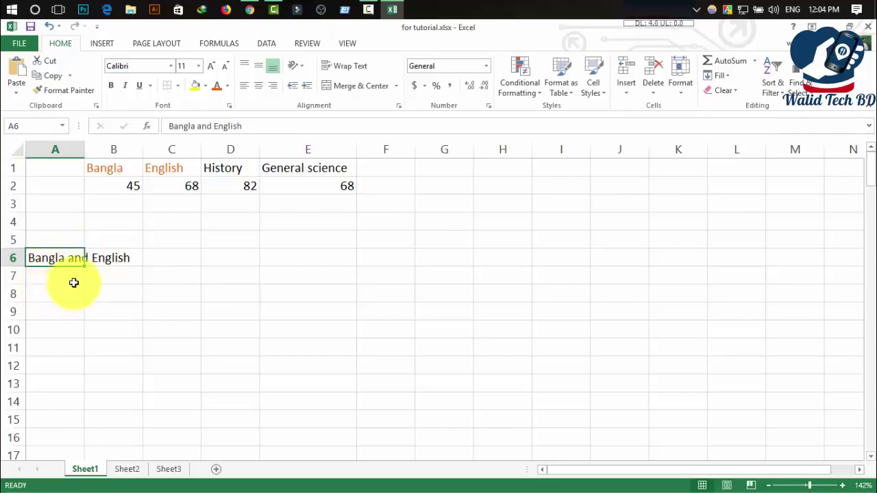
pyautogui.click(73, 281)
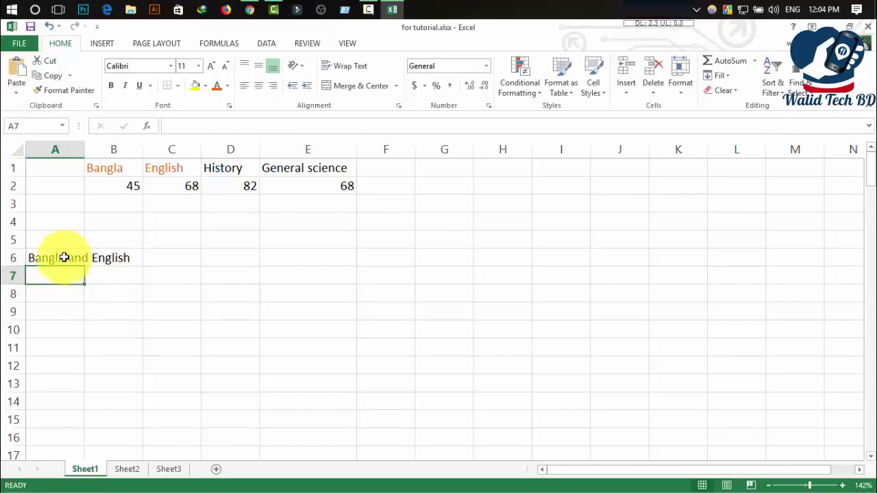
pyautogui.moveTo(64, 269)
pyautogui.mouseDown()
pyautogui.moveTo(63, 289)
pyautogui.moveTo(106, 294)
pyautogui.mouseUp()
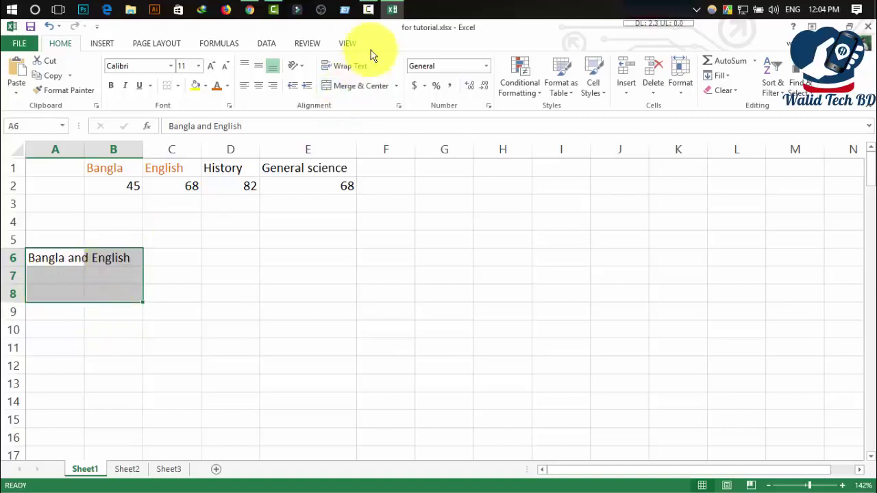
# Merge A6:B8 and centre the label horizontally and vertically, leaving wrapping off.
pyautogui.click(360, 66)
pyautogui.click(359, 67)
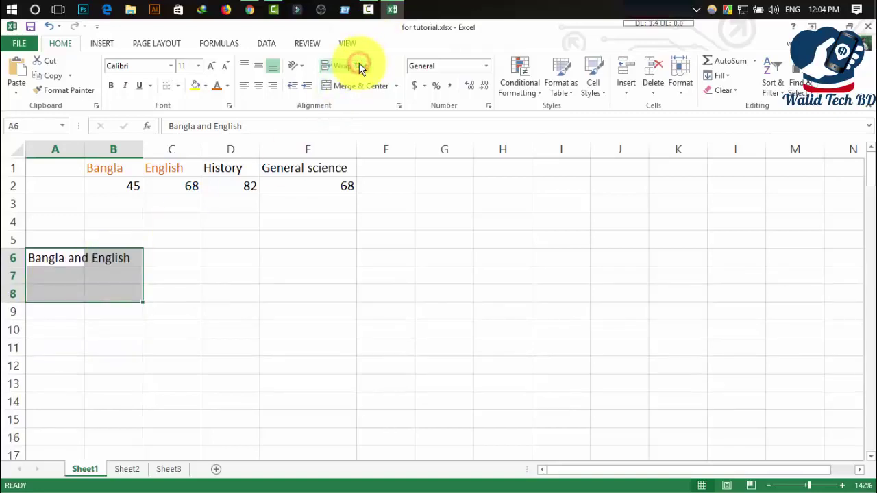
pyautogui.click(376, 87)
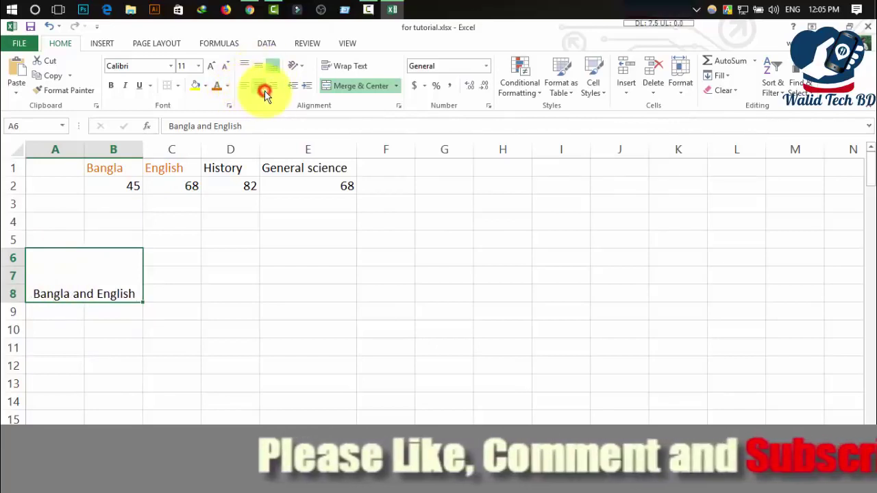
pyautogui.click(271, 87)
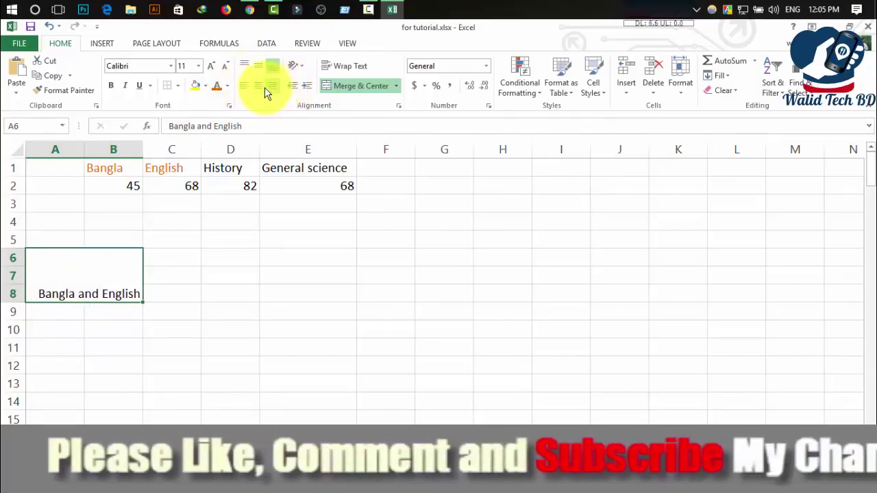
pyautogui.click(263, 86)
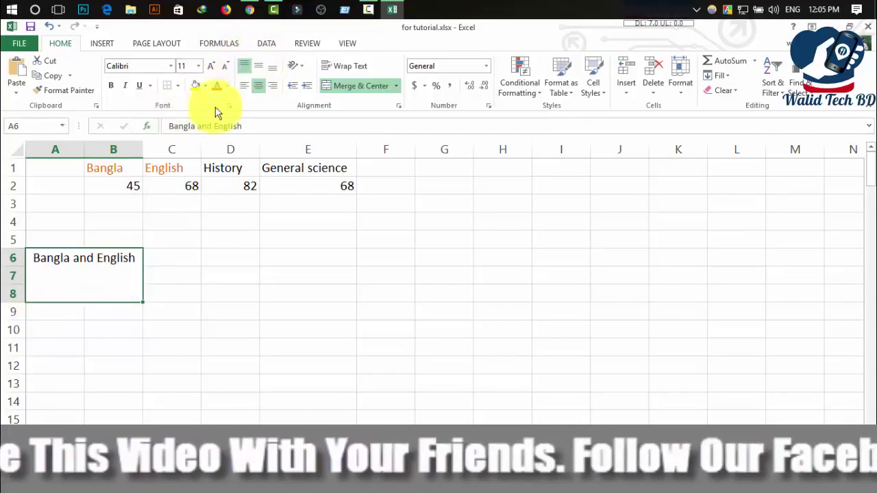
pyautogui.click(258, 66)
# Click through cells around the merged label to view the centred result.
pyautogui.click(132, 323)
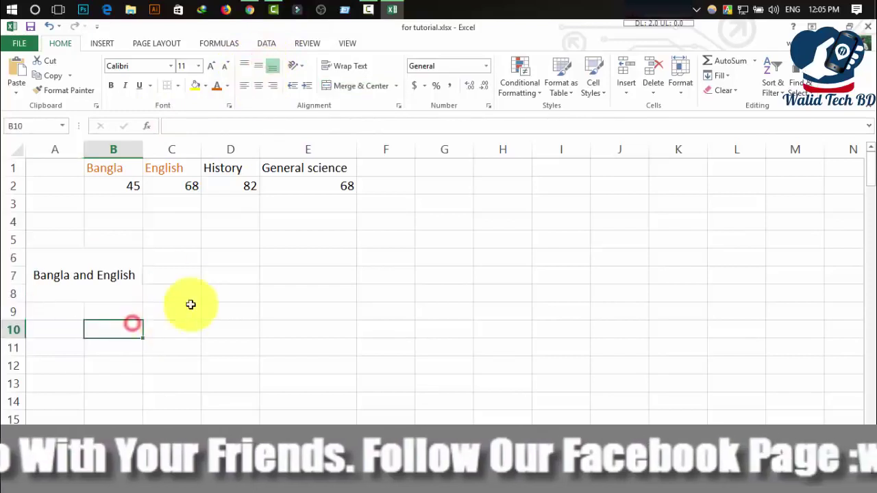
pyautogui.click(194, 294)
pyautogui.click(107, 279)
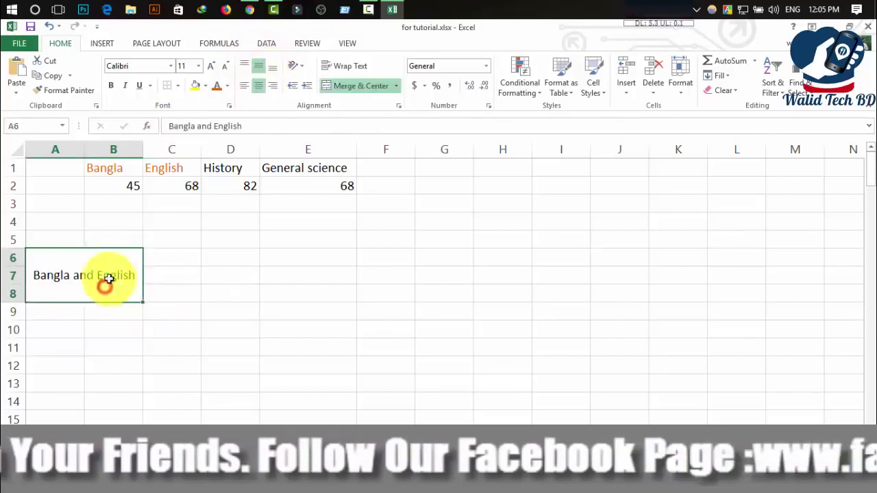
pyautogui.click(79, 312)
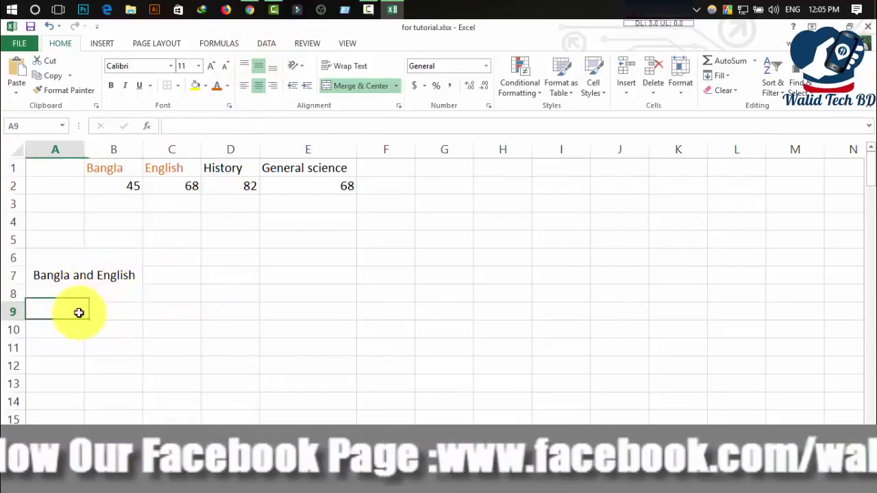
pyautogui.click(101, 274)
pyautogui.click(182, 274)
pyautogui.click(185, 257)
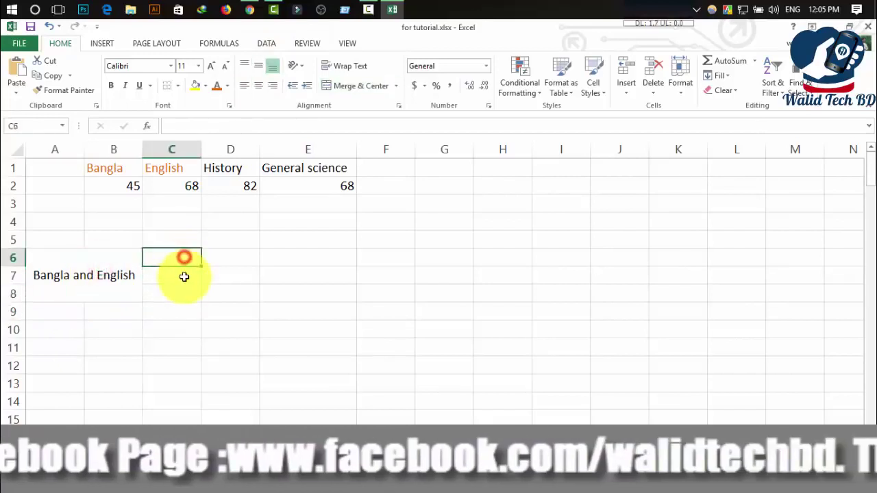
pyautogui.click(184, 275)
pyautogui.click(182, 254)
pyautogui.click(185, 289)
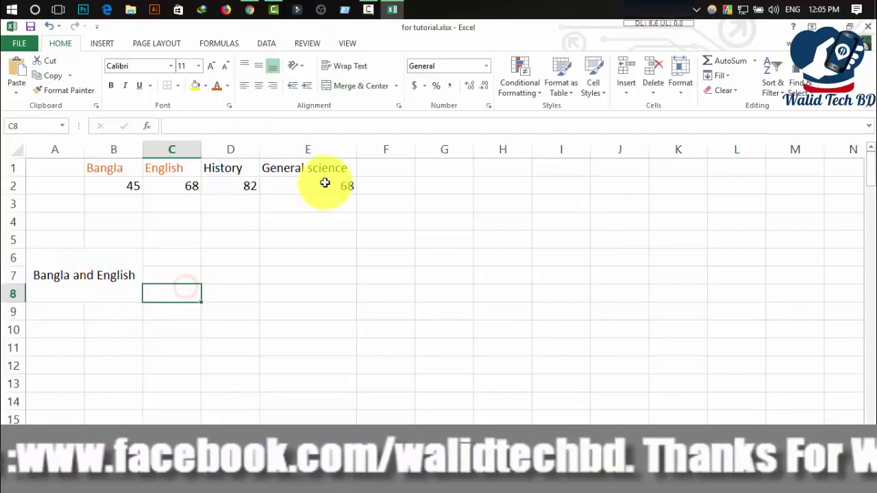
pyautogui.click(112, 267)
pyautogui.click(175, 256)
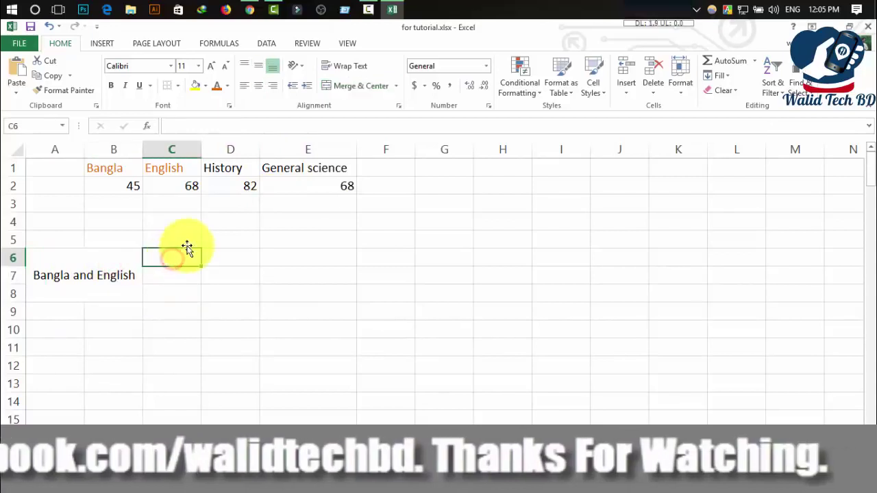
pyautogui.click(180, 236)
pyautogui.click(184, 270)
pyautogui.click(219, 257)
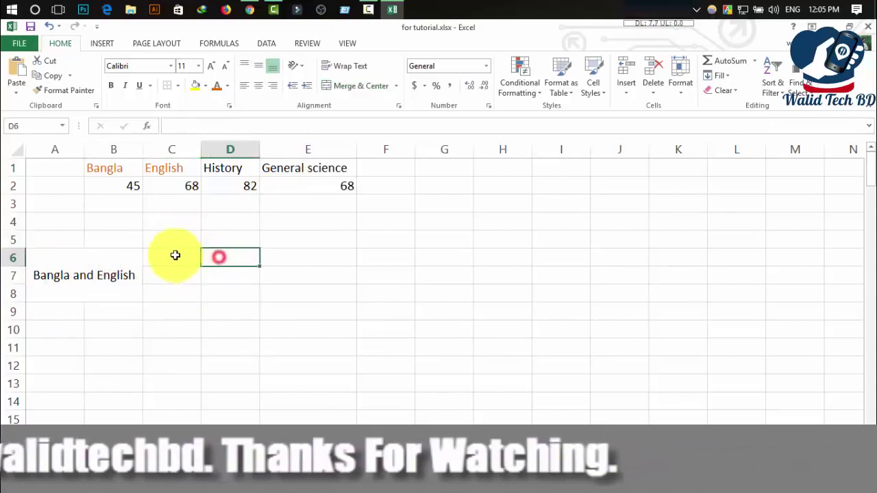
pyautogui.click(172, 237)
pyautogui.click(153, 218)
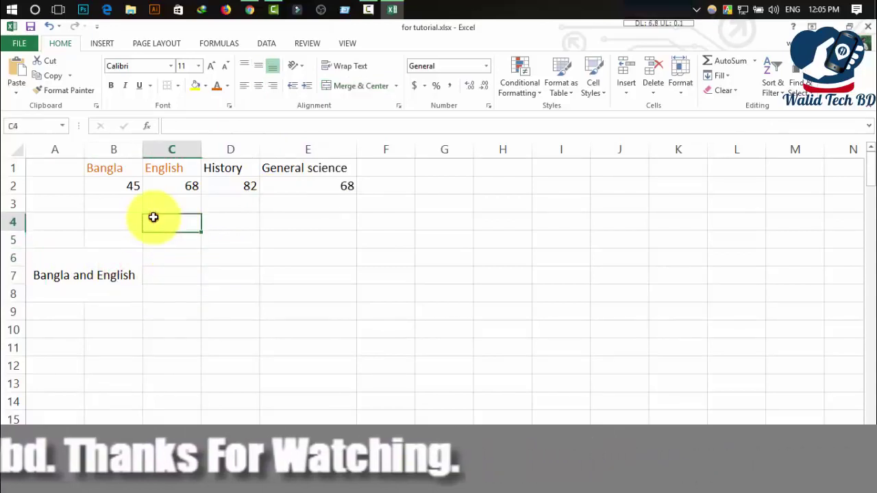
pyautogui.click(220, 251)
pyautogui.click(174, 240)
pyautogui.click(176, 278)
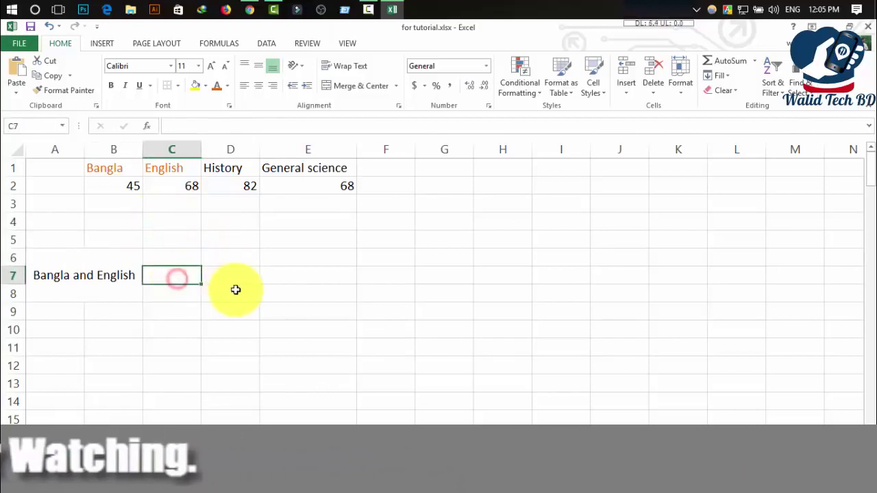
pyautogui.click(231, 292)
pyautogui.click(159, 311)
pyautogui.click(165, 240)
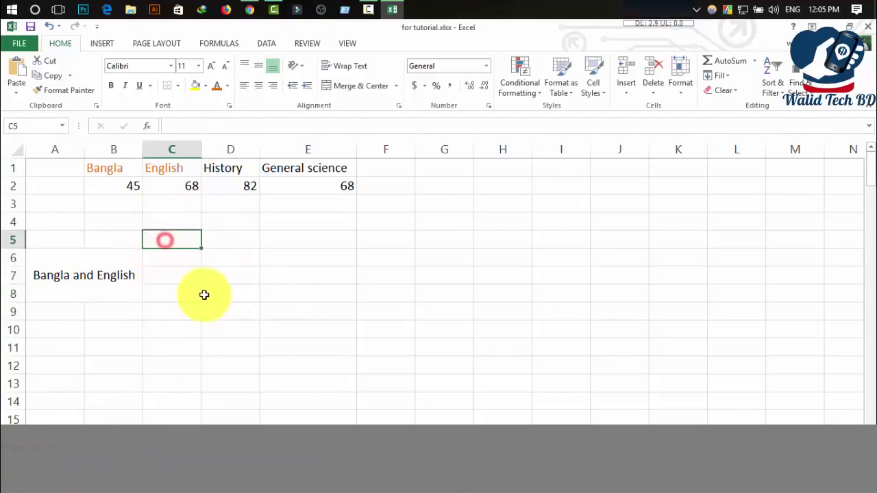
pyautogui.click(236, 292)
pyautogui.click(164, 251)
pyautogui.click(163, 231)
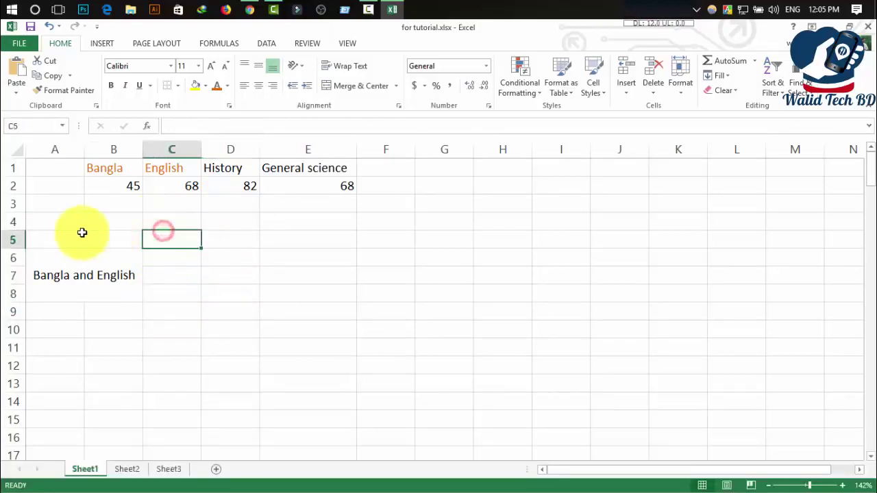
pyautogui.click(113, 224)
pyautogui.click(103, 239)
pyautogui.click(70, 240)
pyautogui.click(79, 217)
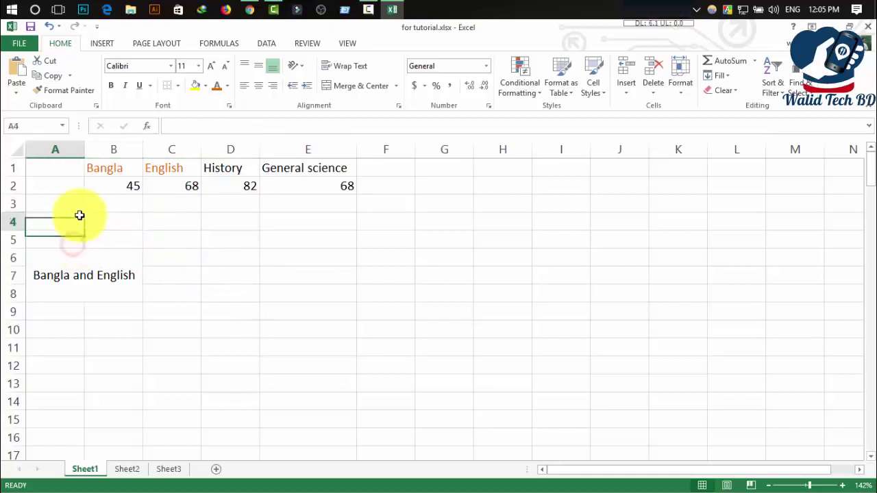
pyautogui.click(133, 227)
pyautogui.click(199, 237)
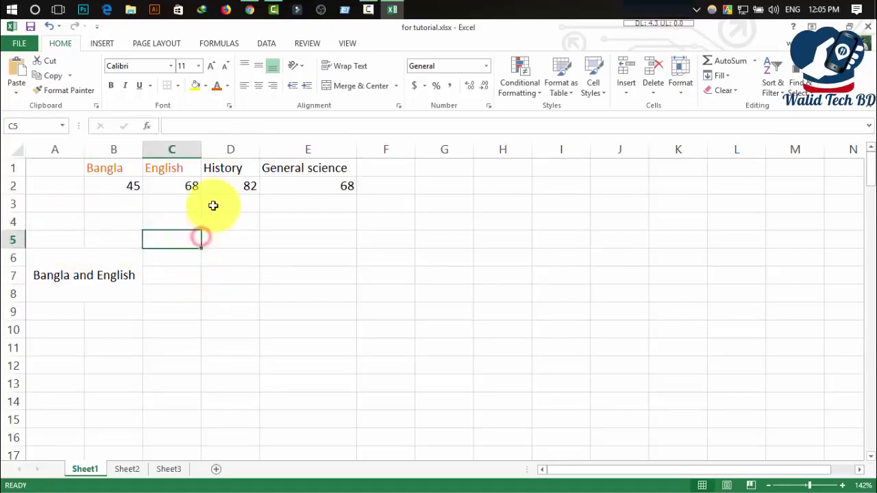
pyautogui.click(101, 279)
pyautogui.click(196, 277)
pyautogui.click(177, 248)
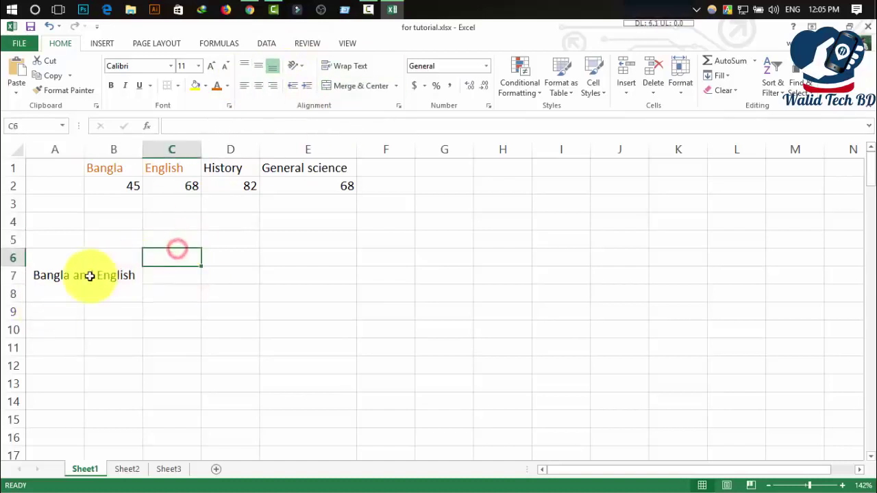
# Undo a stray change and reselect the merged 'Bangla and English' cell.
pyautogui.click(89, 276)
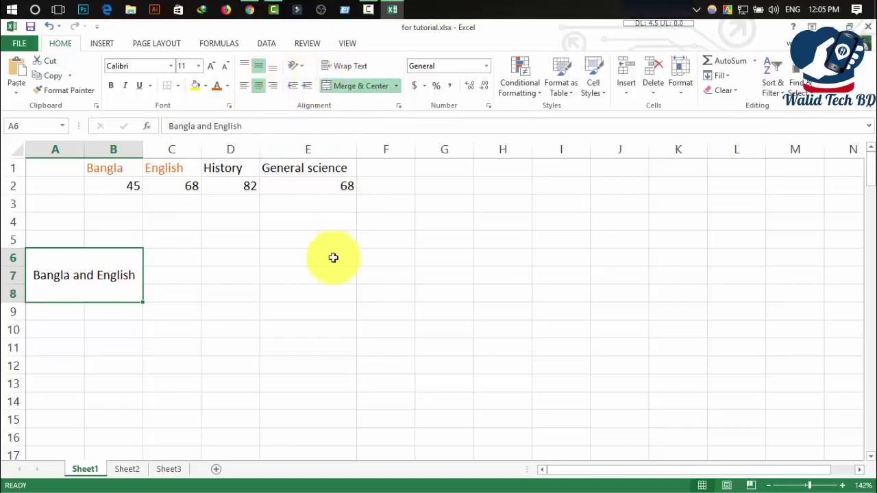
pyautogui.hotkey('ctrl', 'z')
pyautogui.click(254, 292)
pyautogui.click(167, 277)
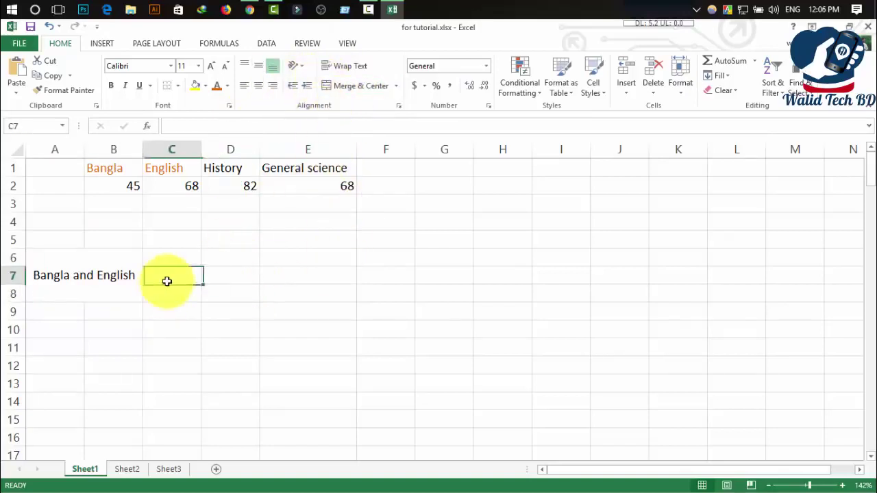
pyautogui.click(82, 276)
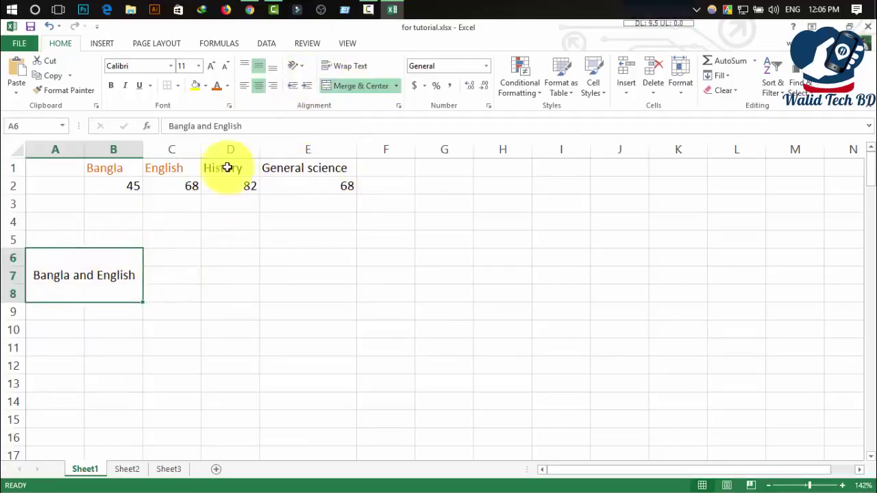
# Unmerge A6:B8 and delete the 'Bangla and English' label from A6.
pyautogui.click(338, 86)
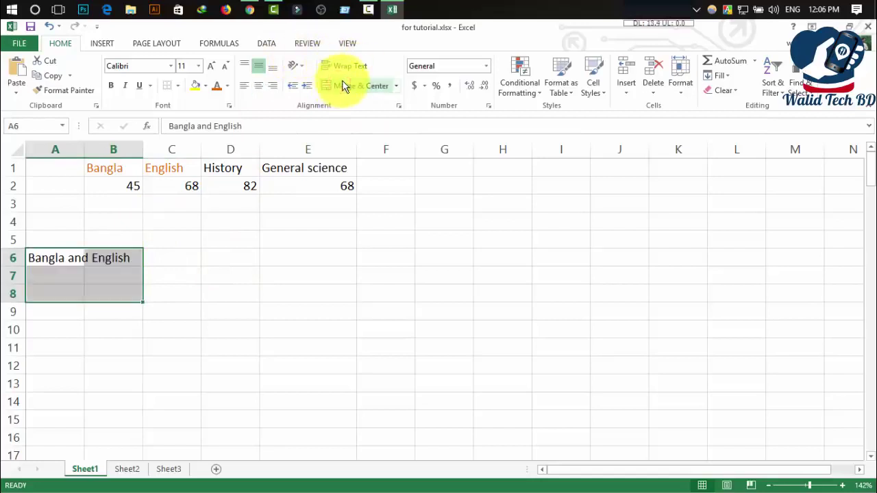
pyautogui.click(193, 277)
pyautogui.click(41, 259)
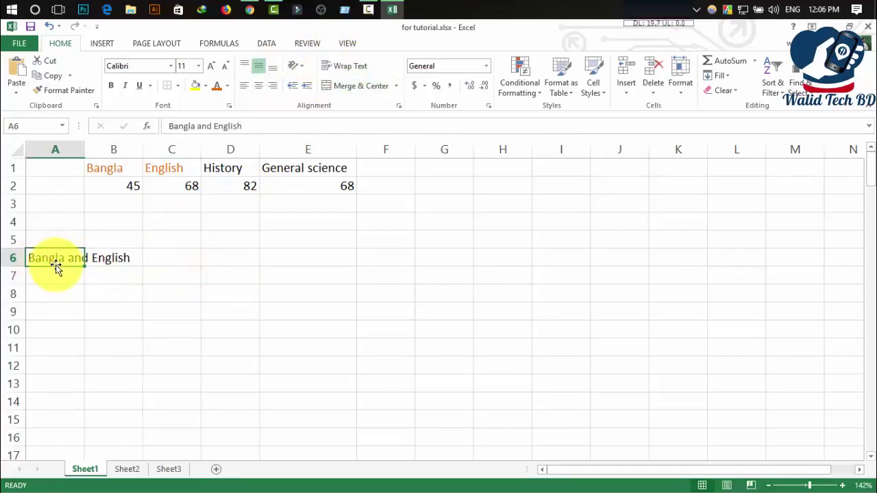
pyautogui.press('Delete')
# Select the now-empty range A5:C8, then the General science and English headers.
pyautogui.click(172, 247)
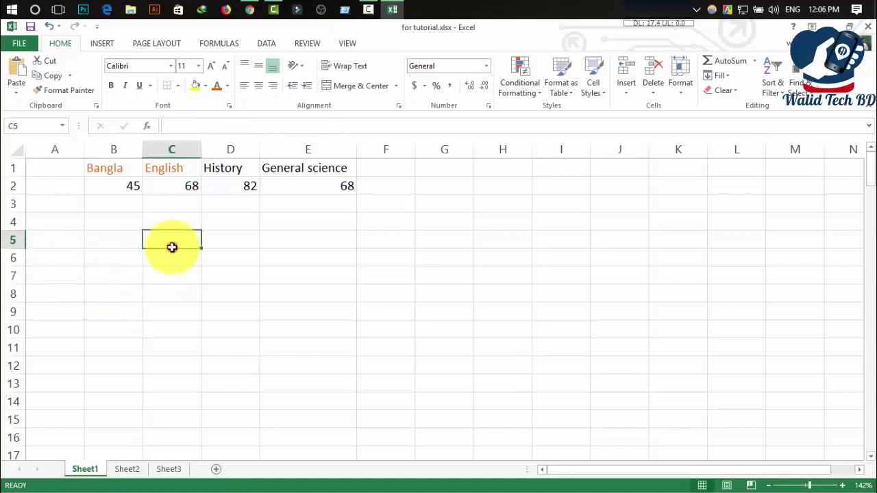
pyautogui.moveTo(67, 247); pyautogui.dragTo(199, 284)
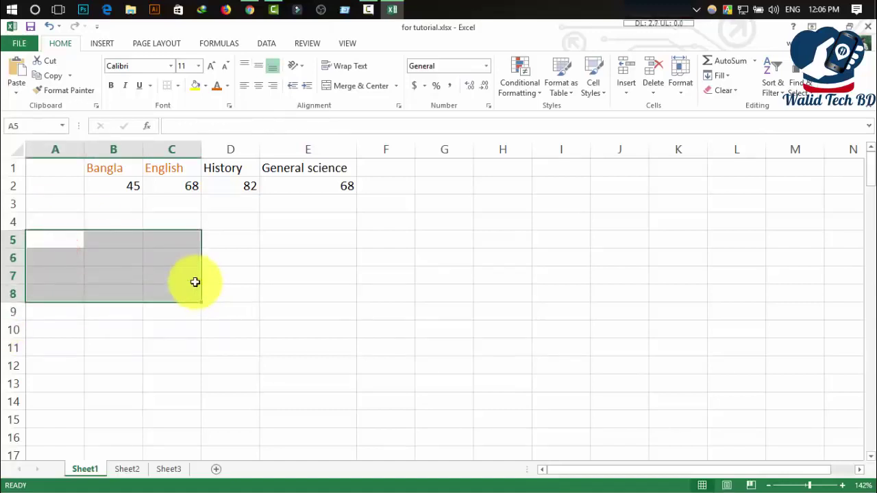
pyautogui.click(256, 273)
pyautogui.click(93, 273)
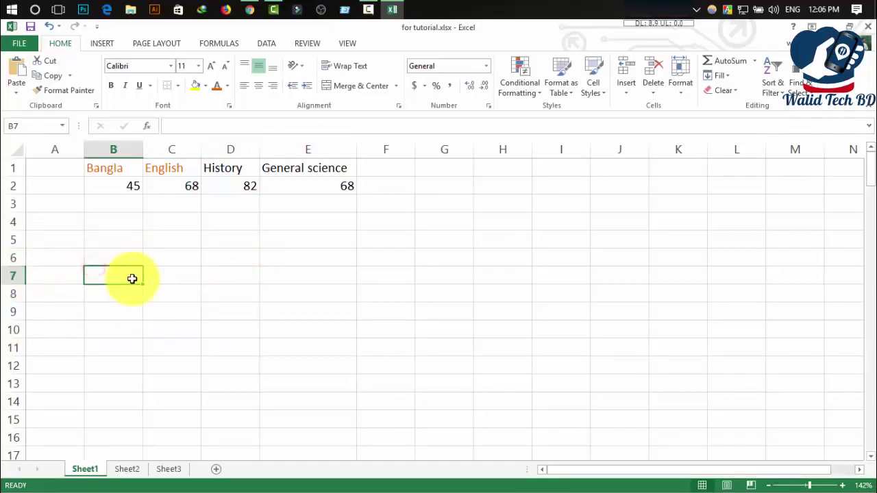
pyautogui.click(274, 169)
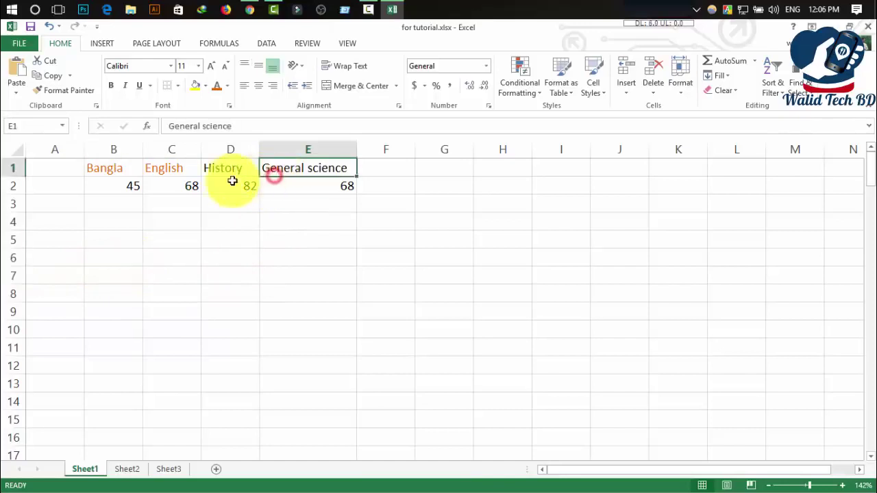
pyautogui.click(190, 174)
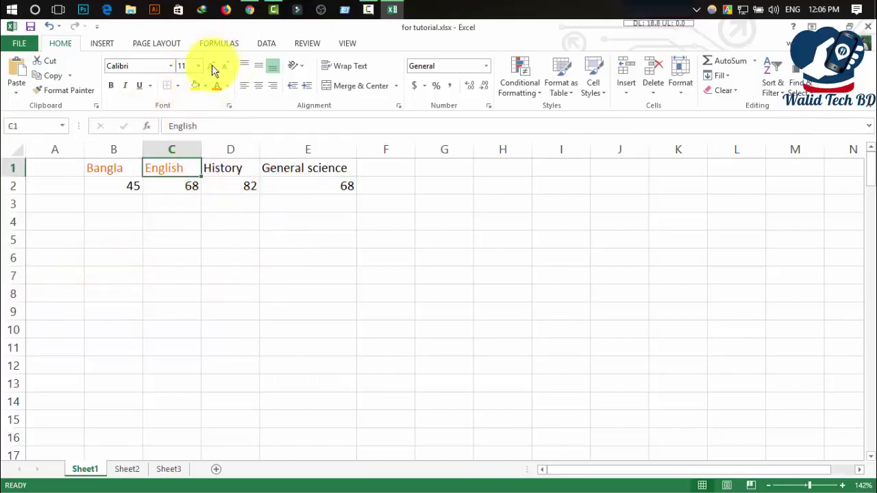
pyautogui.click(178, 189)
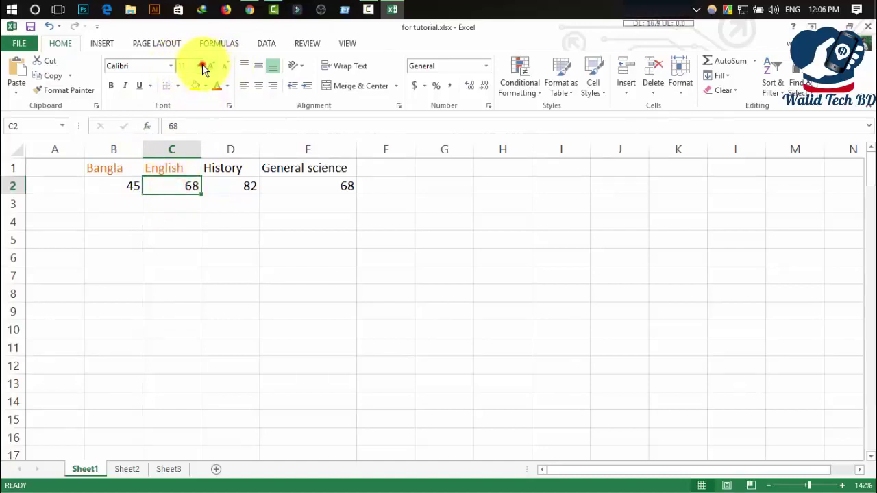
pyautogui.click(202, 66)
pyautogui.click(198, 65)
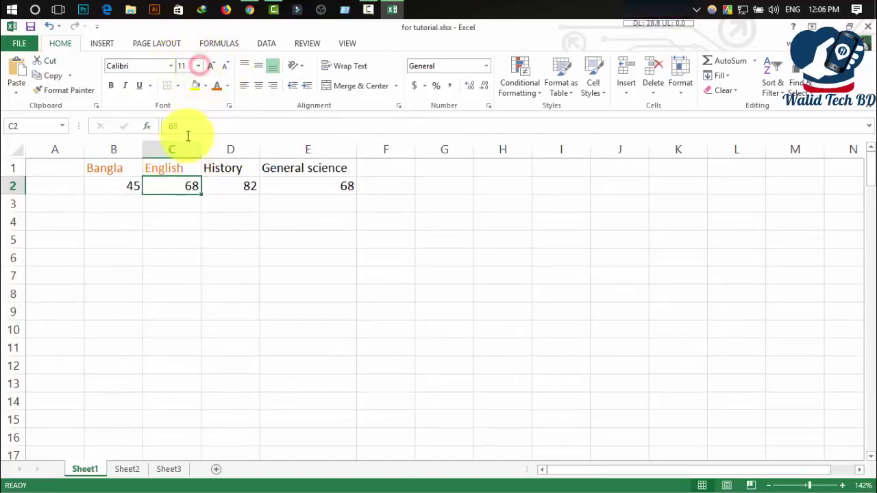
pyautogui.click(214, 65)
pyautogui.click(214, 65)
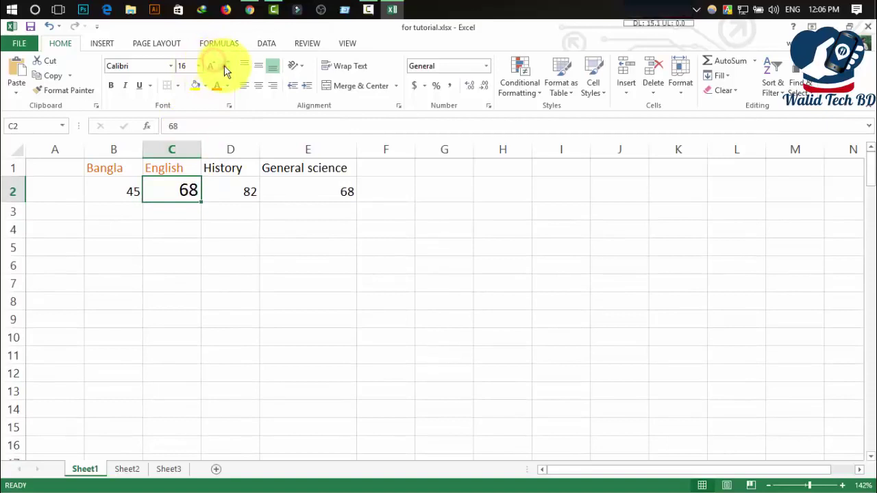
pyautogui.click(226, 68)
pyautogui.click(226, 67)
pyautogui.click(226, 67)
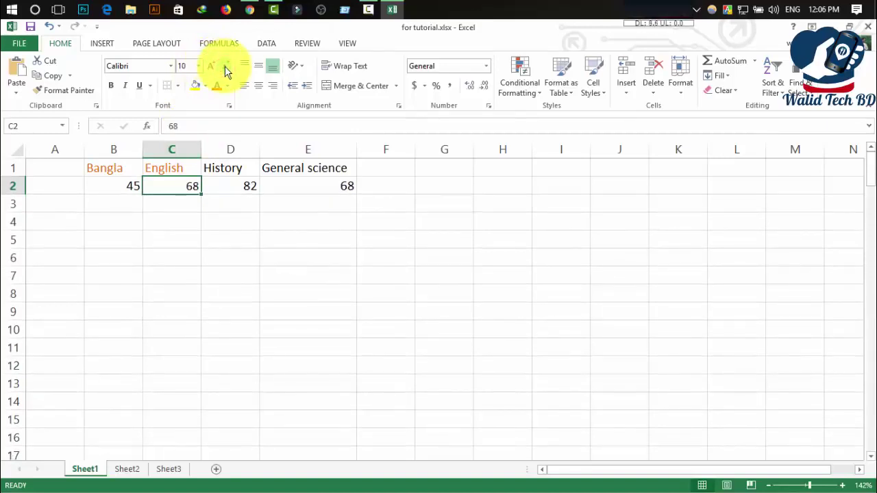
pyautogui.click(214, 66)
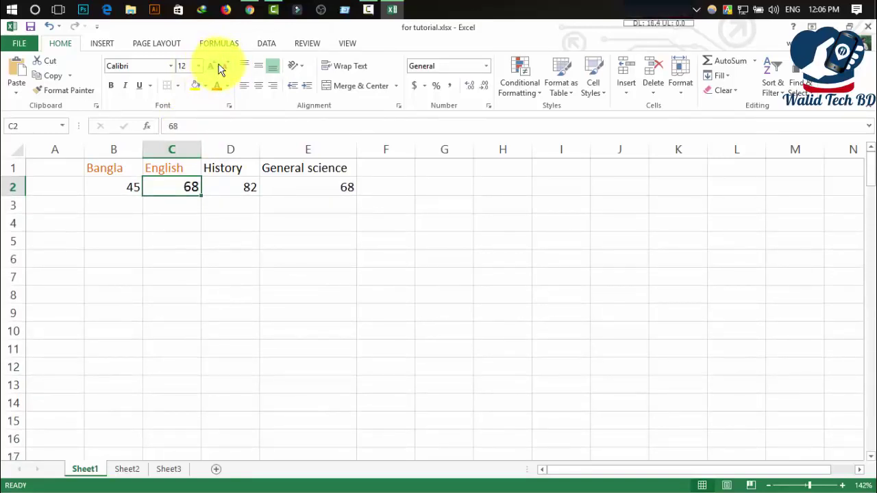
pyautogui.click(225, 66)
pyautogui.click(288, 204)
pyautogui.click(169, 191)
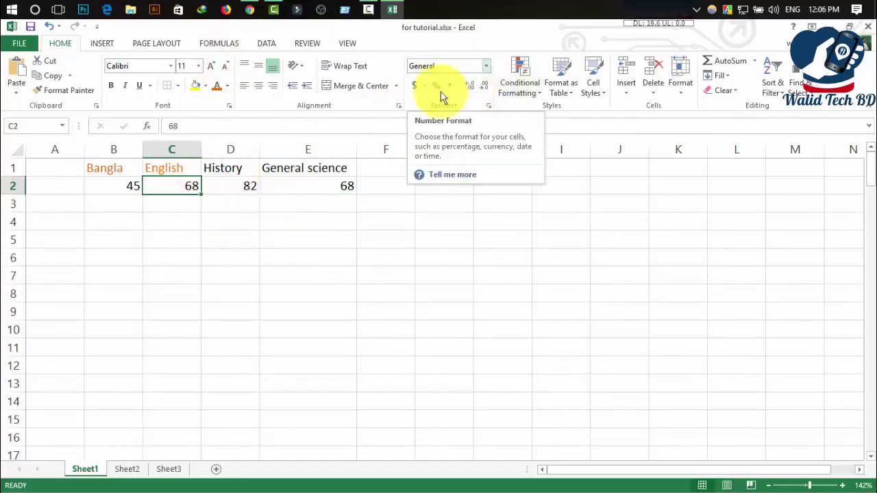
# Select the B2:C2 marks and try Number, then Currency format on them.
pyautogui.click(164, 194)
pyautogui.moveTo(128, 186); pyautogui.dragTo(168, 187)
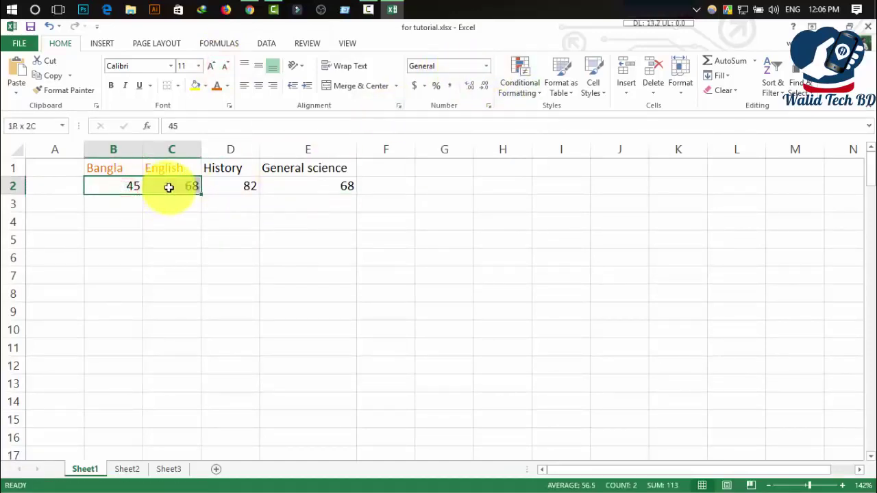
pyautogui.click(489, 67)
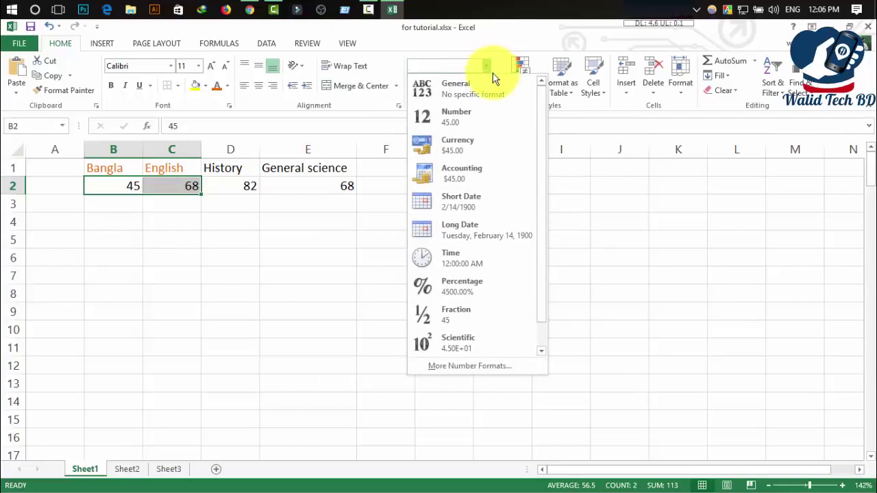
pyautogui.click(496, 118)
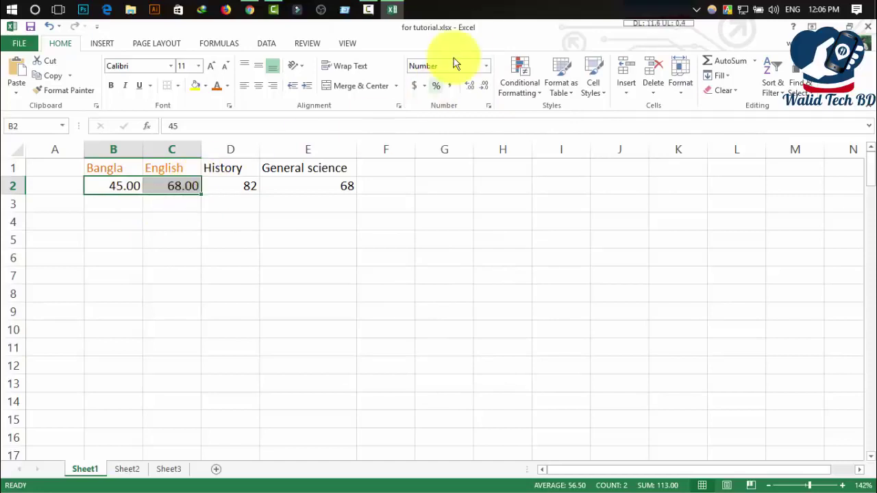
pyautogui.click(490, 67)
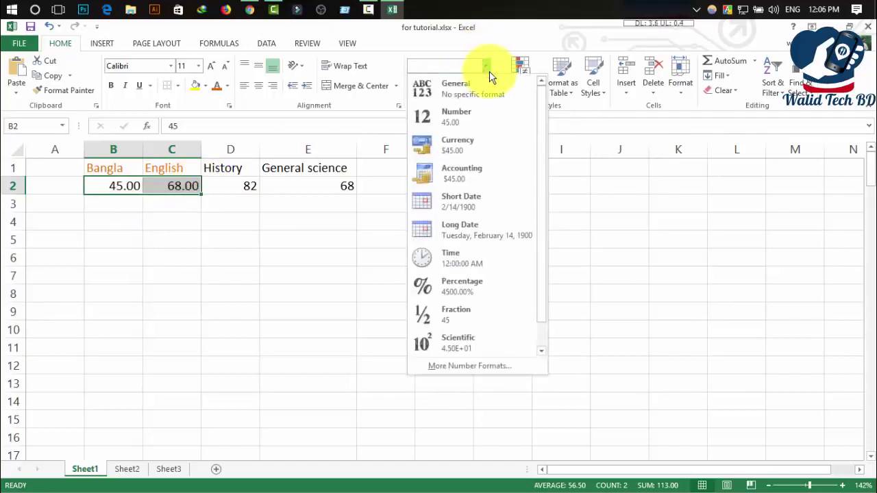
pyautogui.click(461, 150)
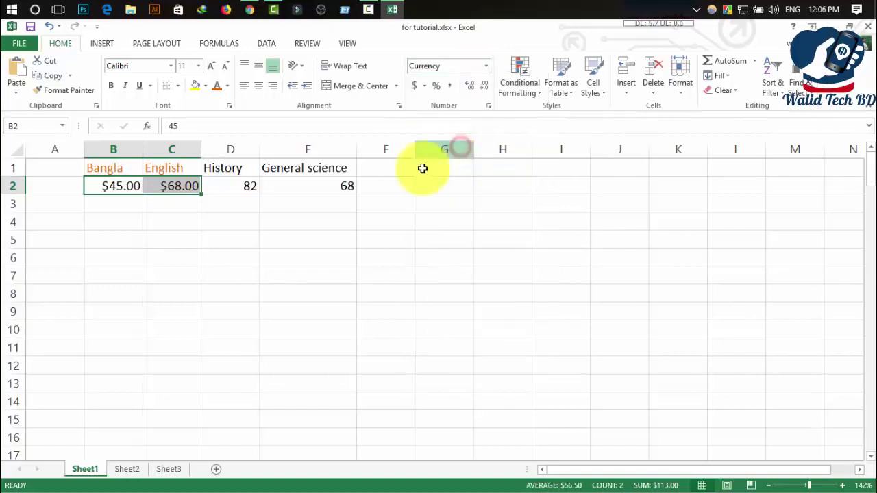
# Try Accounting, then apply Percentage so the marks become 4500.00% and 6800.00%.
pyautogui.click(487, 66)
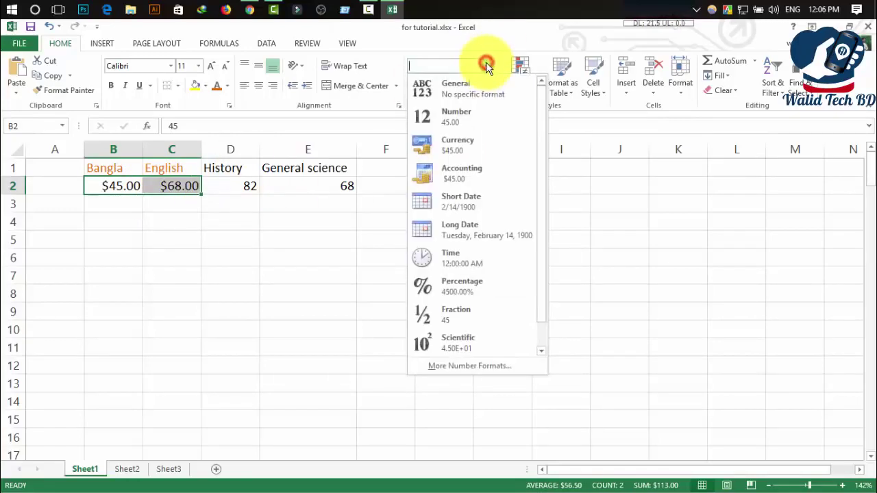
pyautogui.click(480, 178)
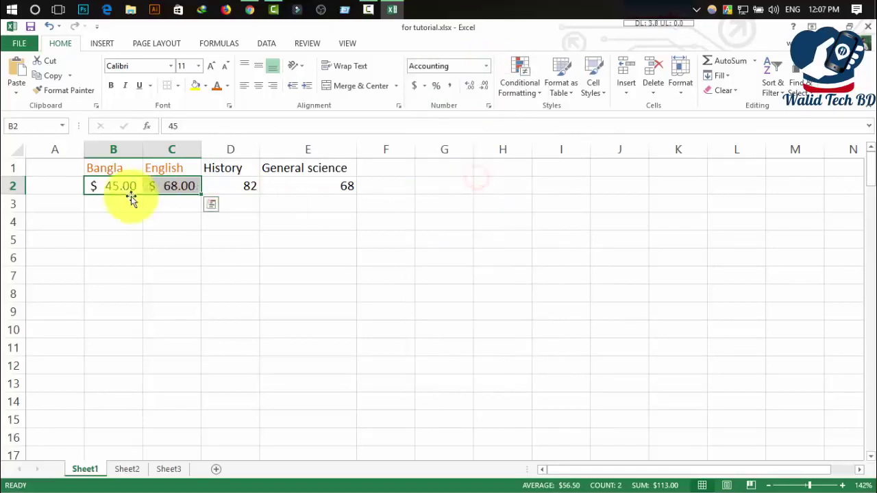
pyautogui.click(484, 66)
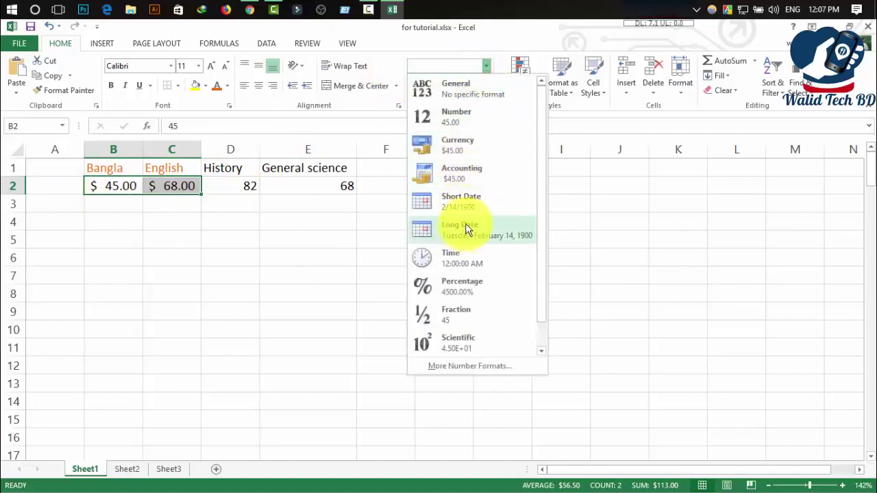
pyautogui.click(457, 295)
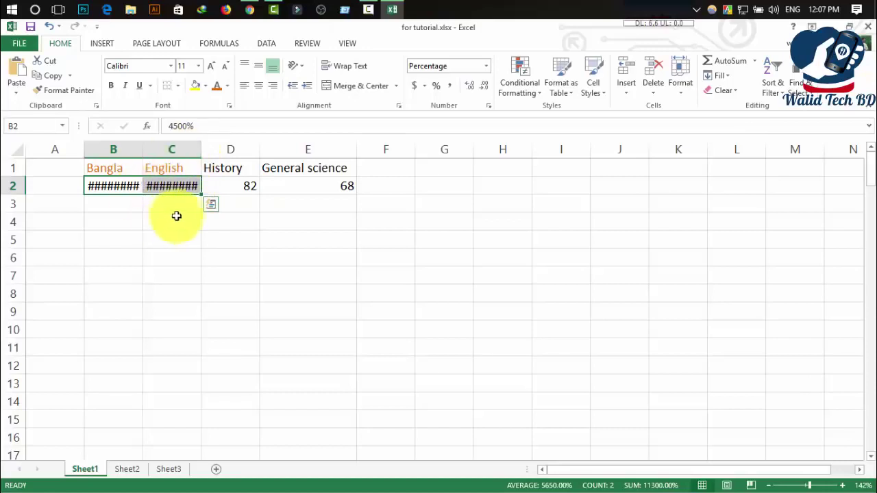
pyautogui.click(164, 217)
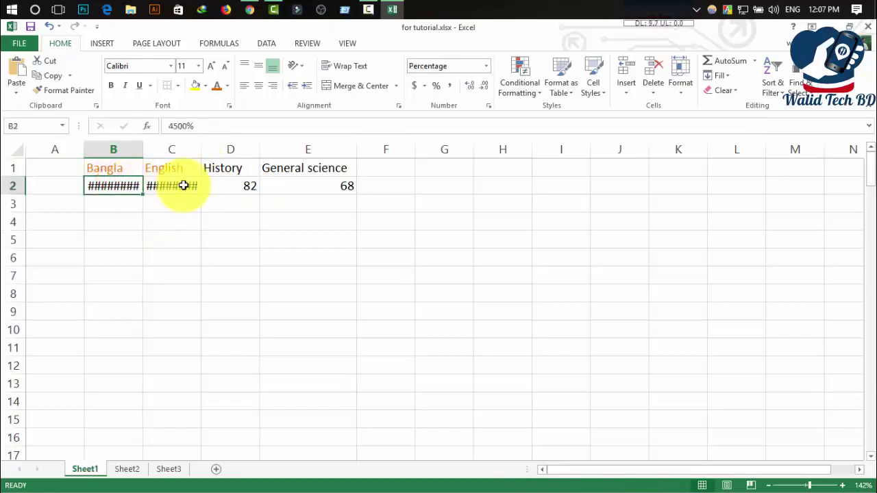
pyautogui.click(182, 185)
pyautogui.click(124, 188)
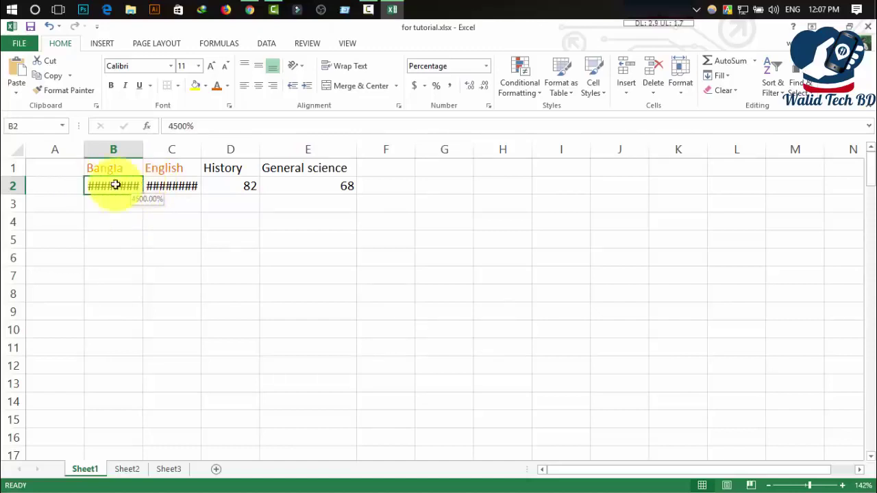
# AutoFit columns B and C so 4500.00% and 6800.00% display fully.
pyautogui.click(136, 150)
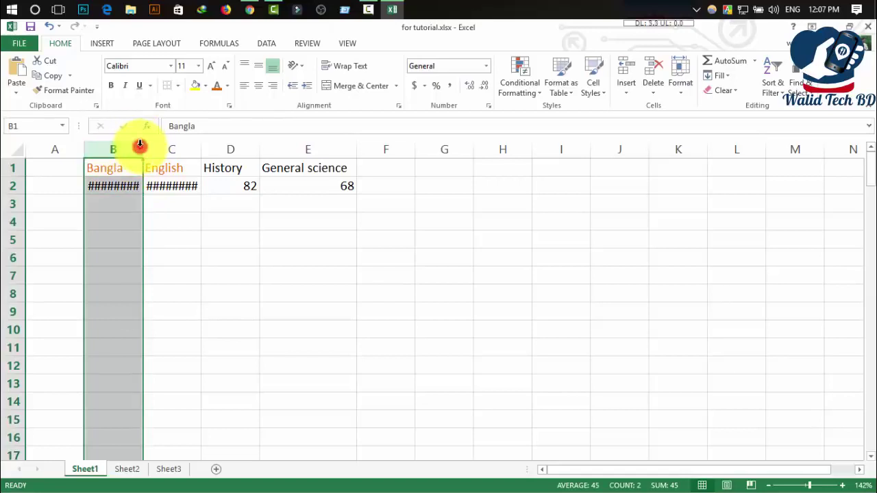
pyautogui.doubleClick(139, 145)
pyautogui.click(130, 203)
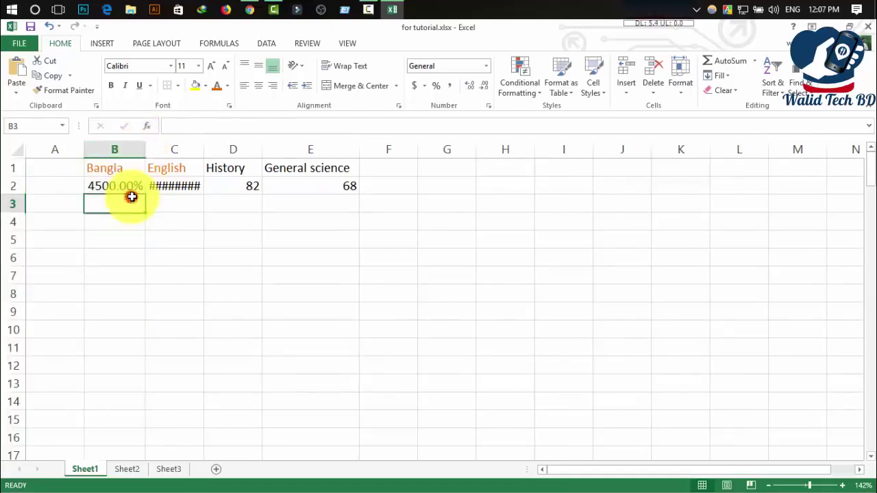
pyautogui.click(195, 147)
pyautogui.doubleClick(200, 146)
pyautogui.click(167, 210)
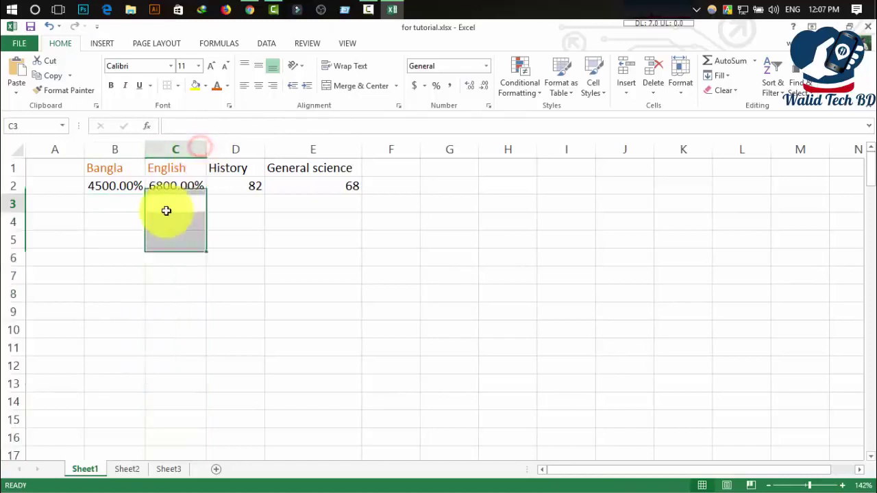
pyautogui.click(101, 187)
# Narrow column B to hashes, AutoFit it back to 4500.00%, and select B2:C2.
pyautogui.click(189, 190)
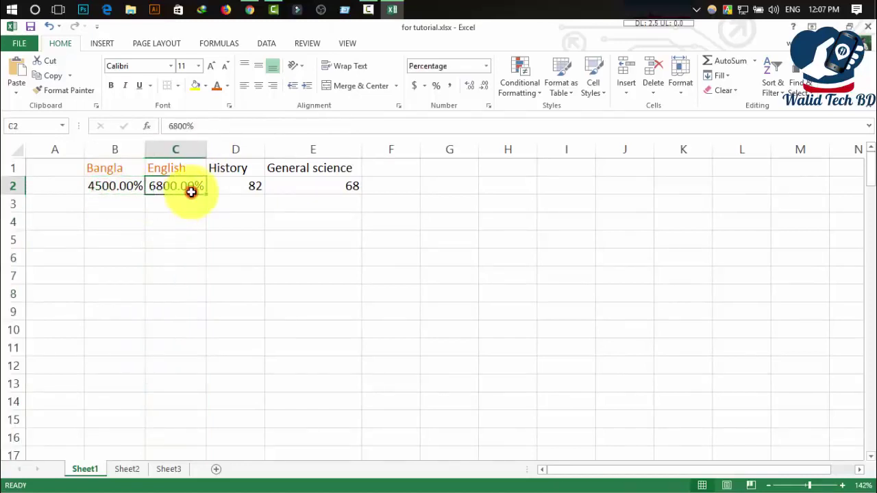
pyautogui.click(122, 210)
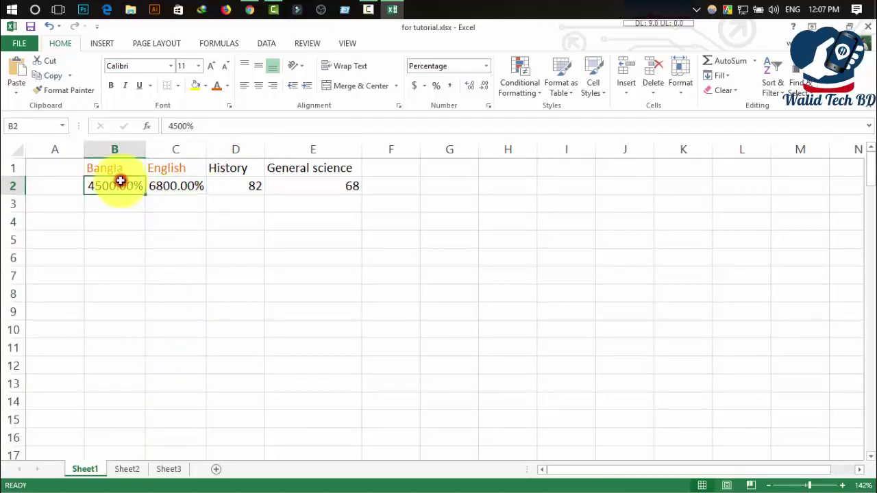
pyautogui.click(117, 185)
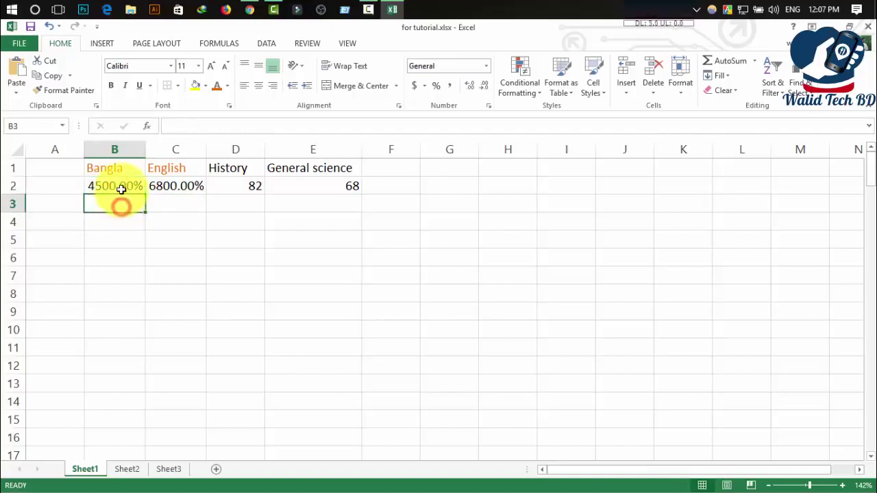
pyautogui.click(121, 188)
pyautogui.click(119, 204)
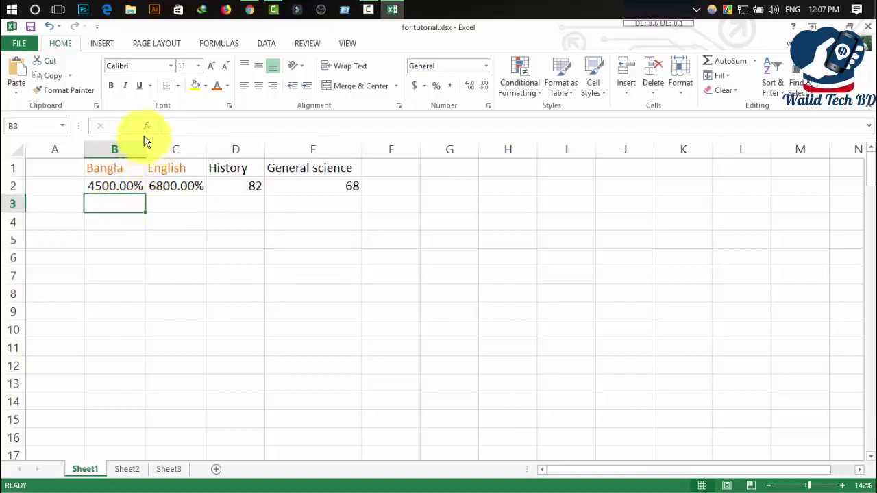
pyautogui.moveTo(144, 145); pyautogui.dragTo(138, 150)
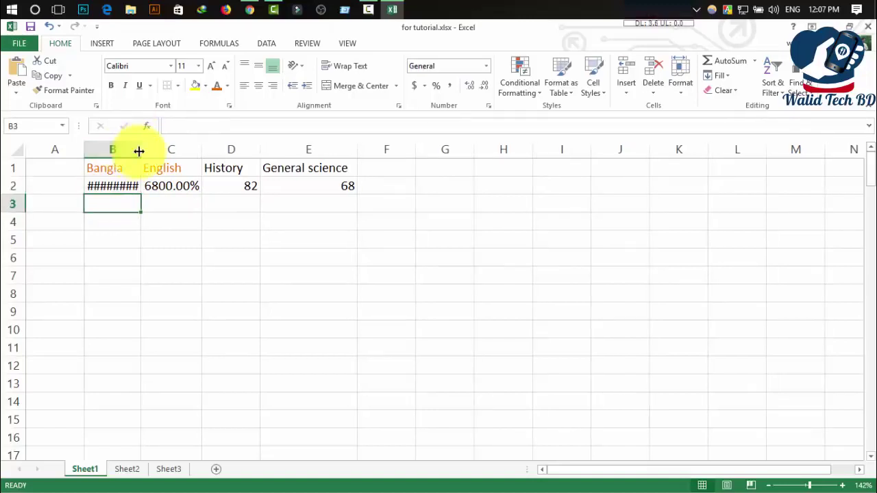
pyautogui.doubleClick(140, 149)
pyautogui.click(224, 197)
pyautogui.click(116, 198)
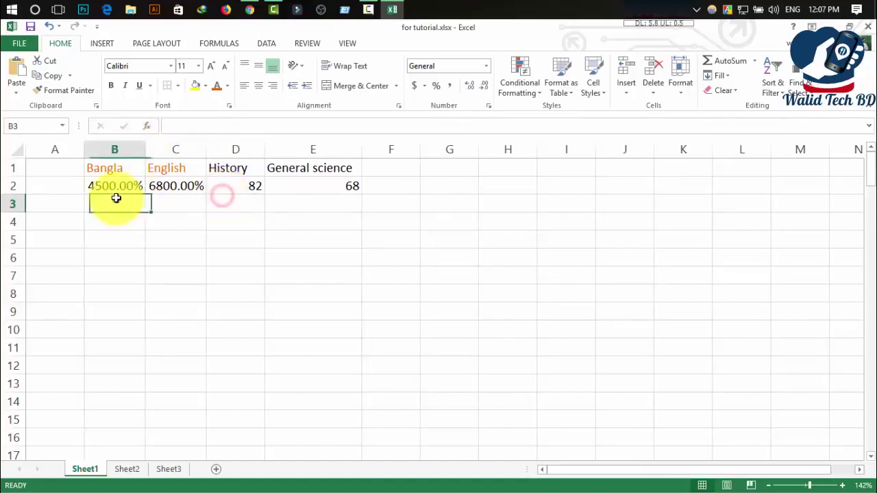
pyautogui.moveTo(116, 187); pyautogui.dragTo(183, 189)
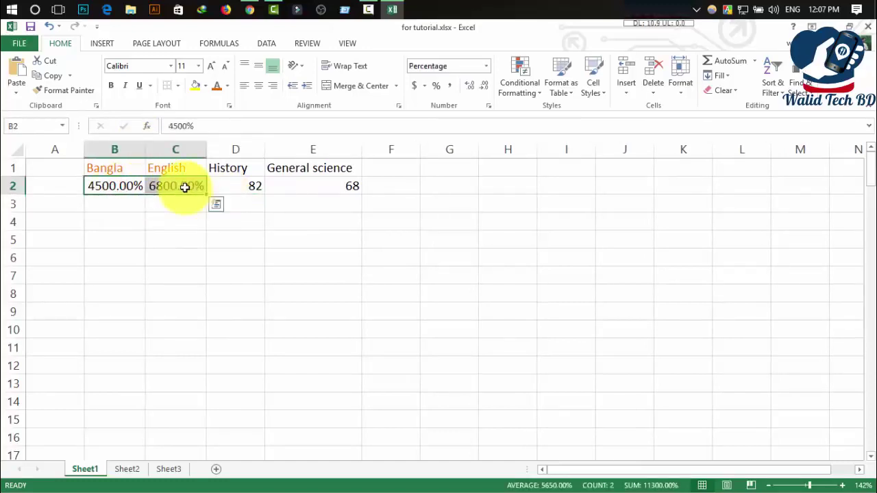
# Apply Fraction format to B2:C2 so the marks read 45 and 68.
pyautogui.click(491, 66)
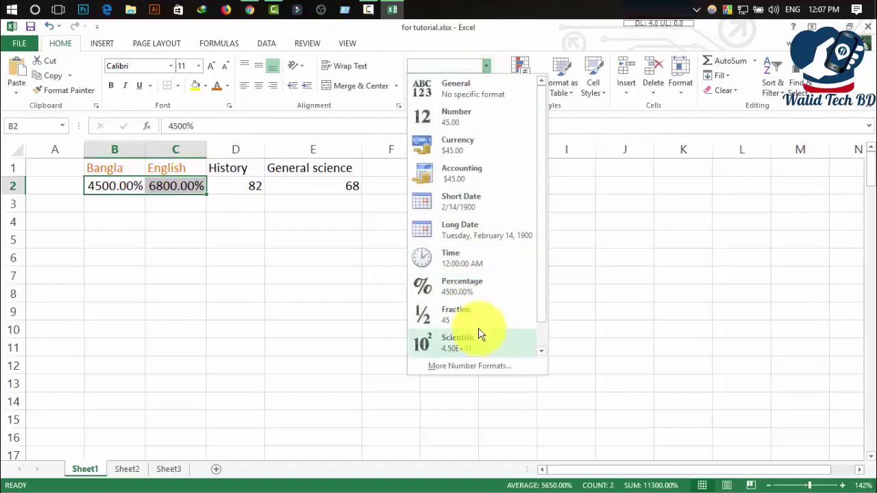
pyautogui.click(464, 316)
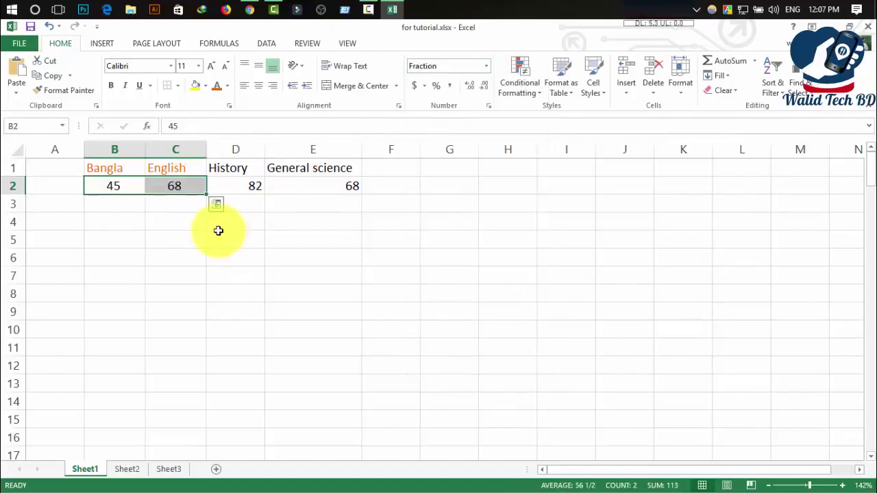
pyautogui.click(171, 190)
pyautogui.moveTo(110, 187); pyautogui.dragTo(180, 188)
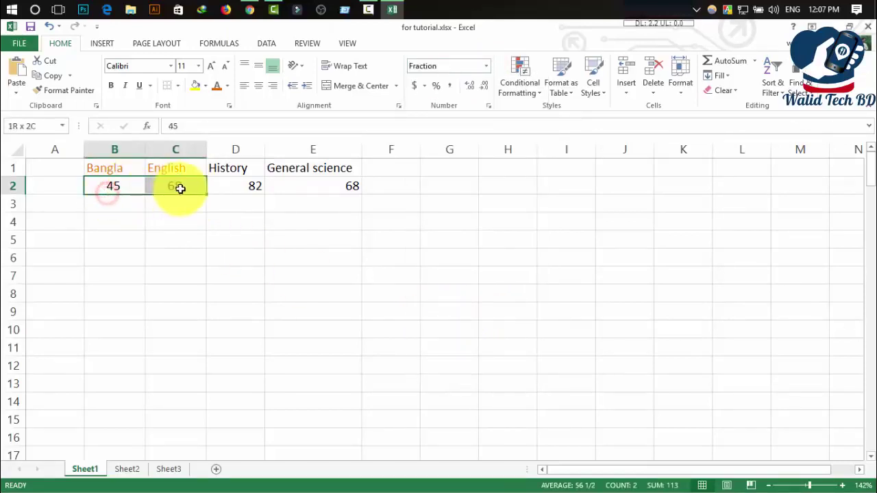
pyautogui.click(485, 66)
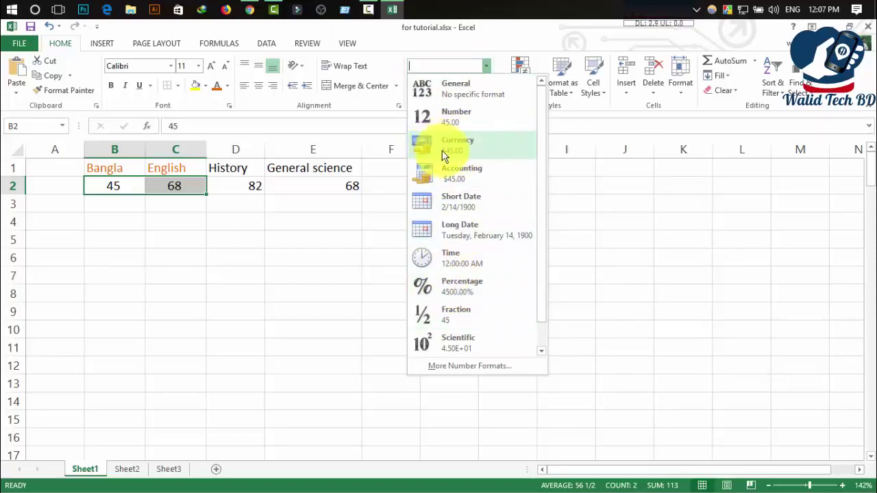
# Choose More Accounting Formats from the $ dropdown to open Format Cells on Accounting.
pyautogui.click(489, 65)
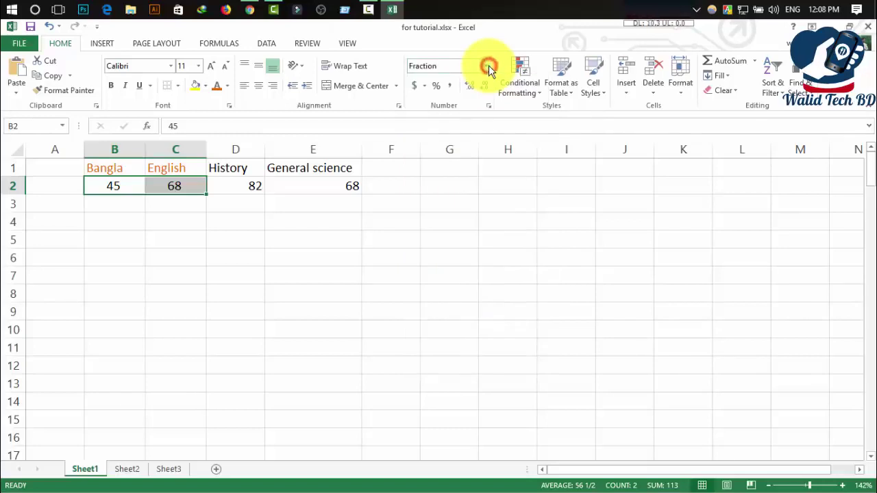
pyautogui.click(425, 86)
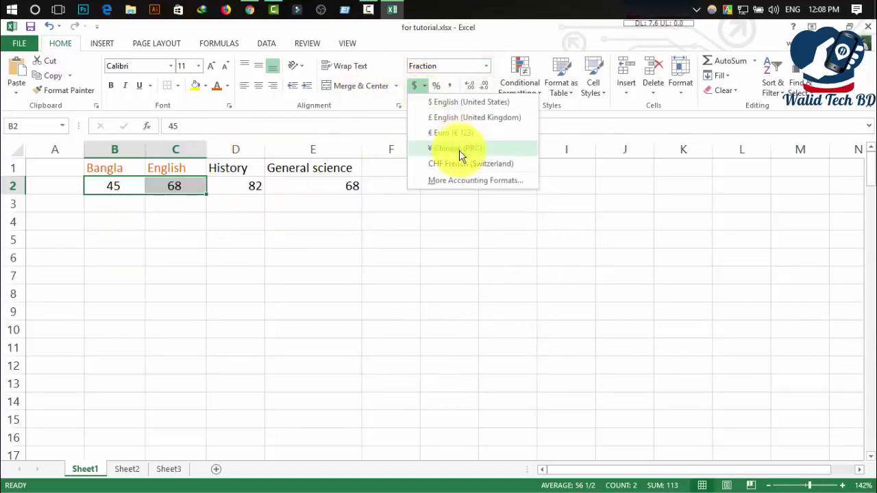
pyautogui.click(425, 84)
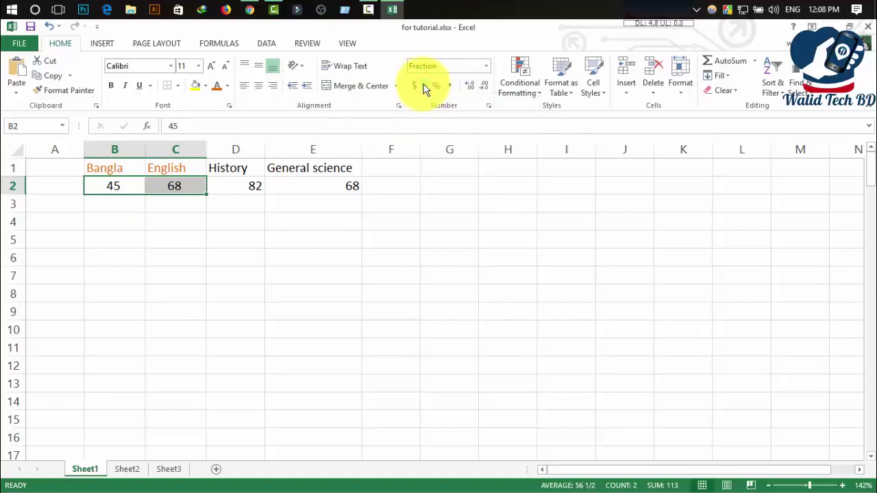
pyautogui.click(425, 85)
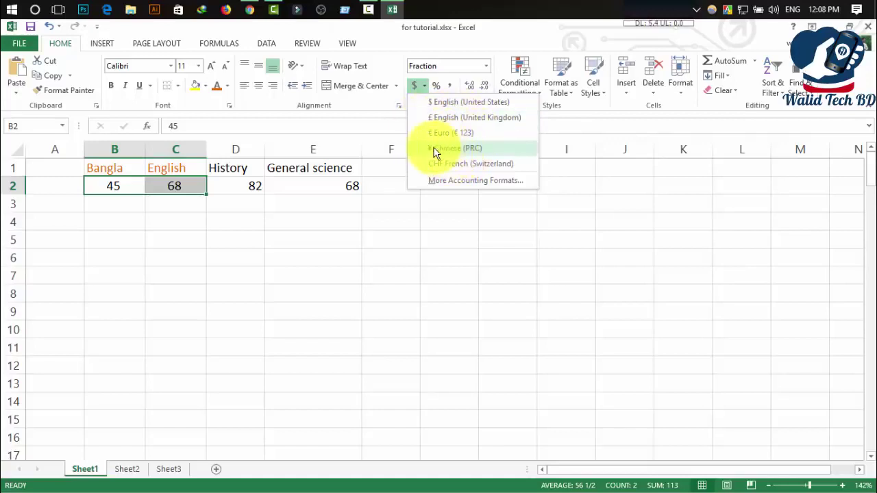
pyautogui.click(483, 181)
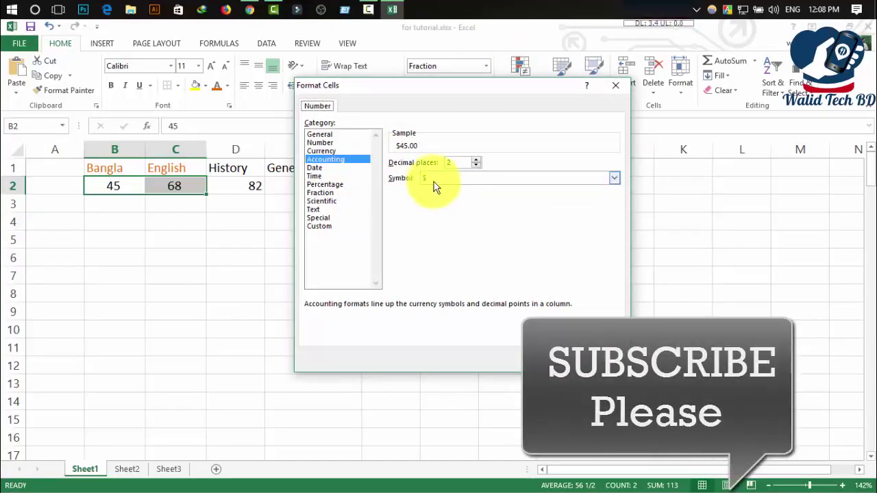
# Apply Currency format with the Bangla (Bangladesh) taka symbol so the marks read 45.00৳ and 68.00৳.
pyautogui.click(333, 151)
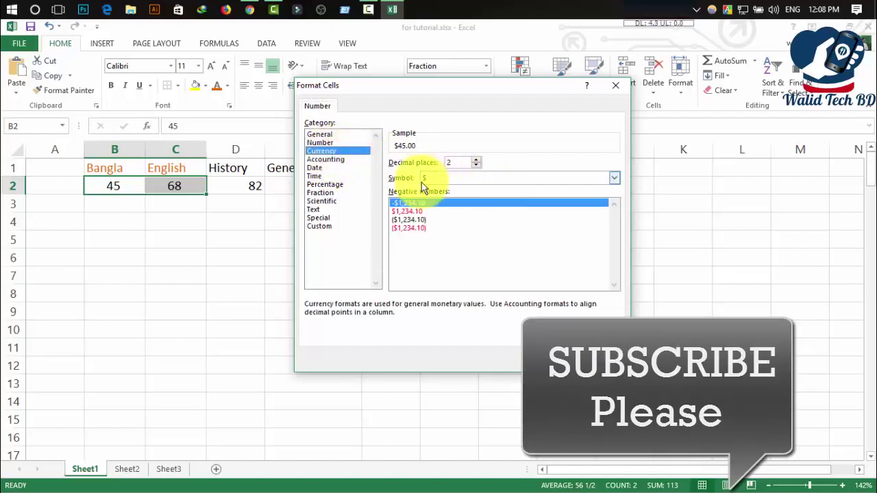
pyautogui.click(444, 178)
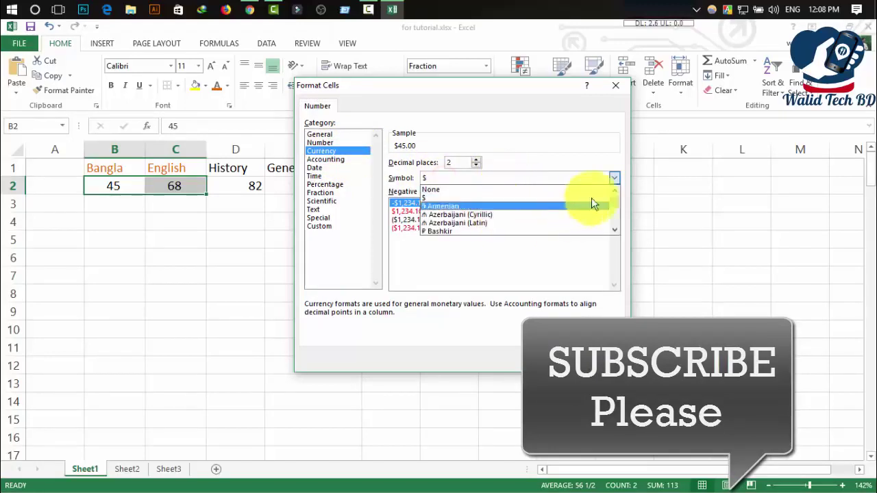
pyautogui.moveTo(616, 199); pyautogui.dragTo(619, 214)
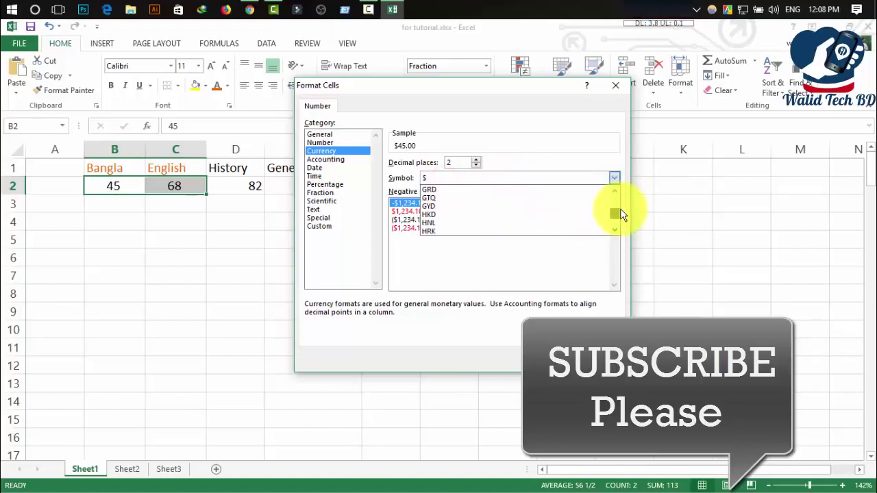
pyautogui.moveTo(621, 209)
pyautogui.mouseDown()
pyautogui.moveTo(627, 221)
pyautogui.moveTo(628, 204)
pyautogui.mouseUp()
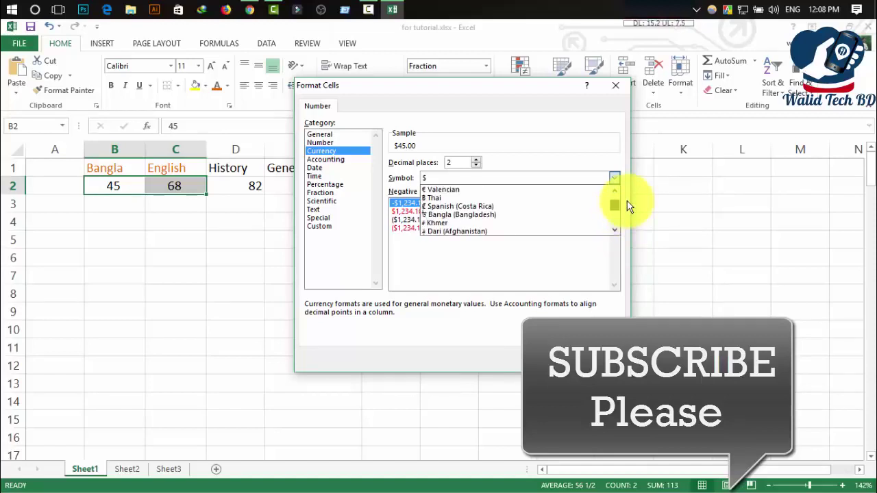
pyautogui.moveTo(627, 206); pyautogui.dragTo(631, 202)
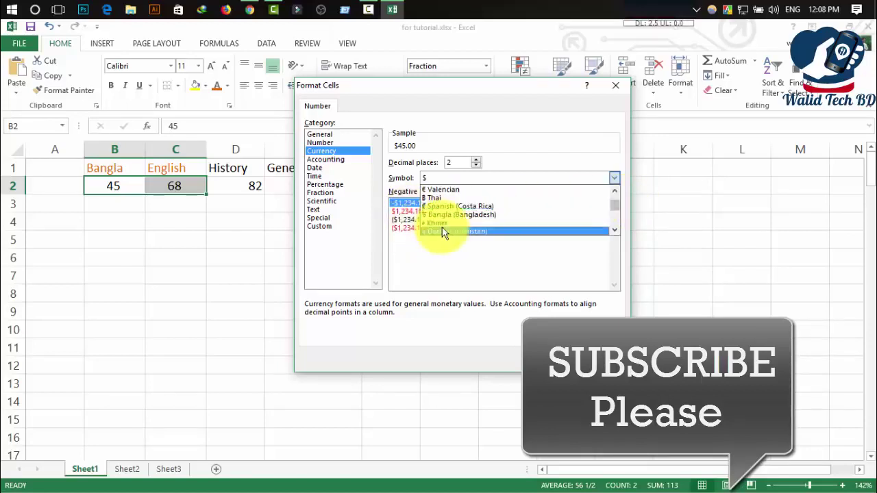
pyautogui.click(477, 216)
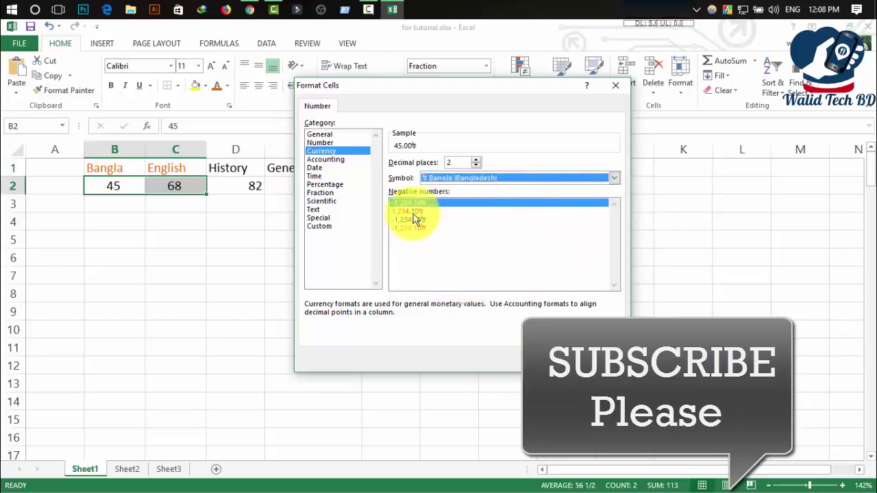
pyautogui.click(542, 357)
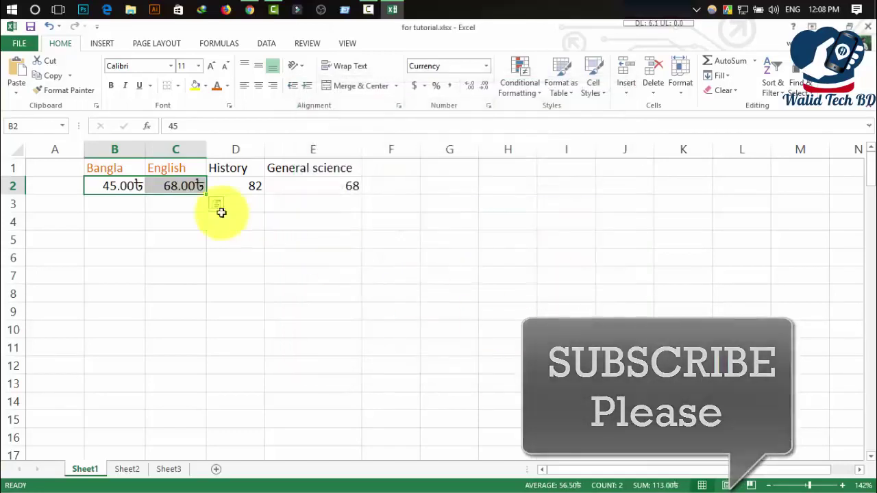
# Apply Percent Style to the English mark in C2 so it shows 6800%, then reselect B2:C2.
pyautogui.click(151, 217)
pyautogui.click(129, 187)
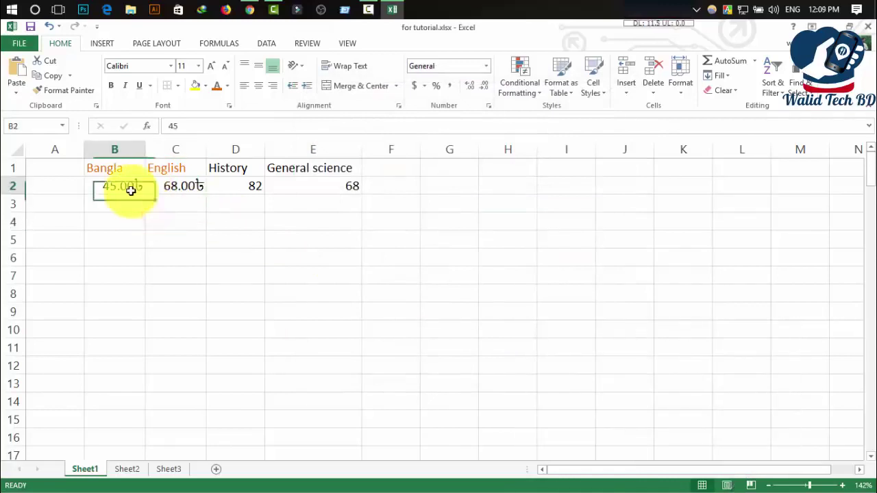
pyautogui.click(177, 187)
pyautogui.click(125, 186)
pyautogui.click(172, 186)
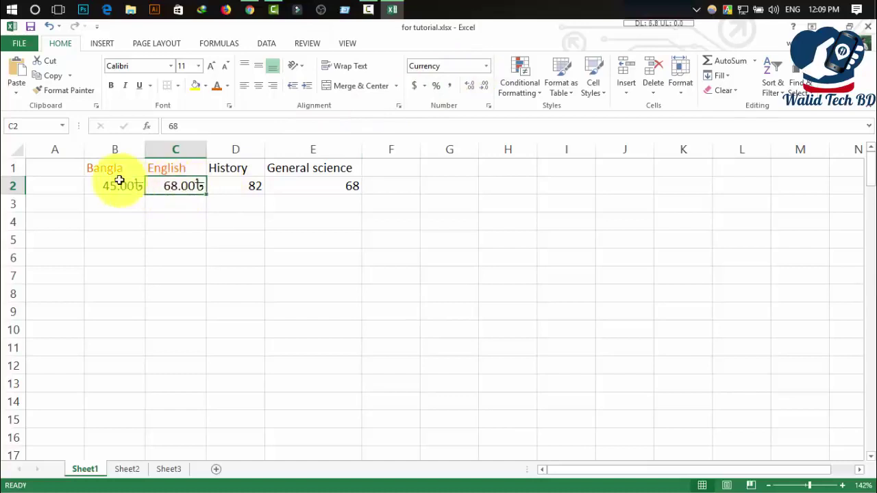
pyautogui.moveTo(118, 184); pyautogui.dragTo(167, 185)
pyautogui.click(179, 192)
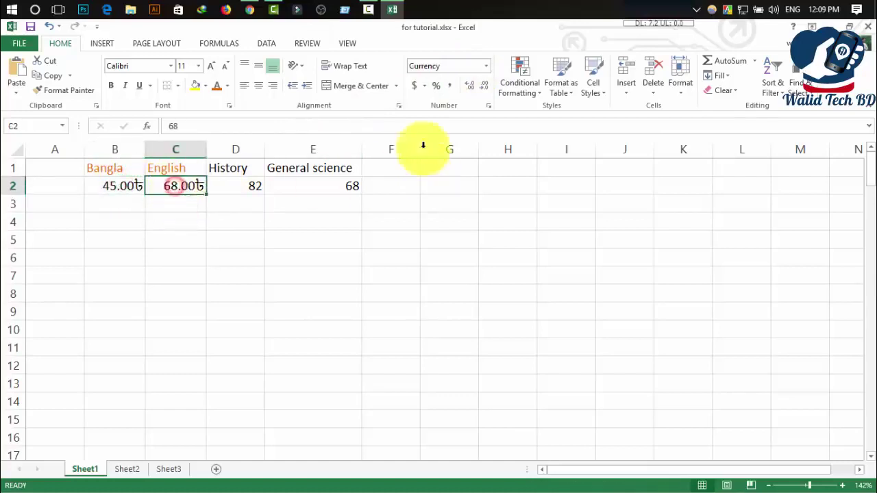
pyautogui.click(441, 87)
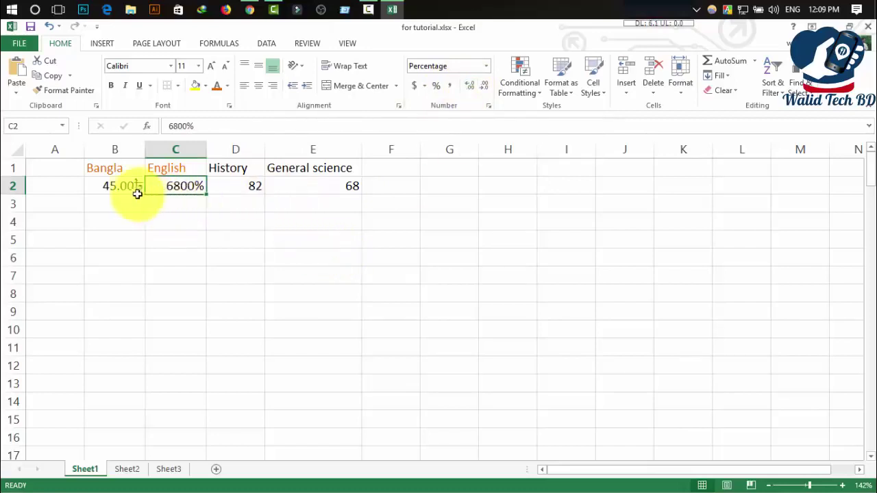
pyautogui.moveTo(125, 187); pyautogui.dragTo(186, 186)
# Reset the Bangla and English marks in B2:C2 to General format.
pyautogui.click(486, 66)
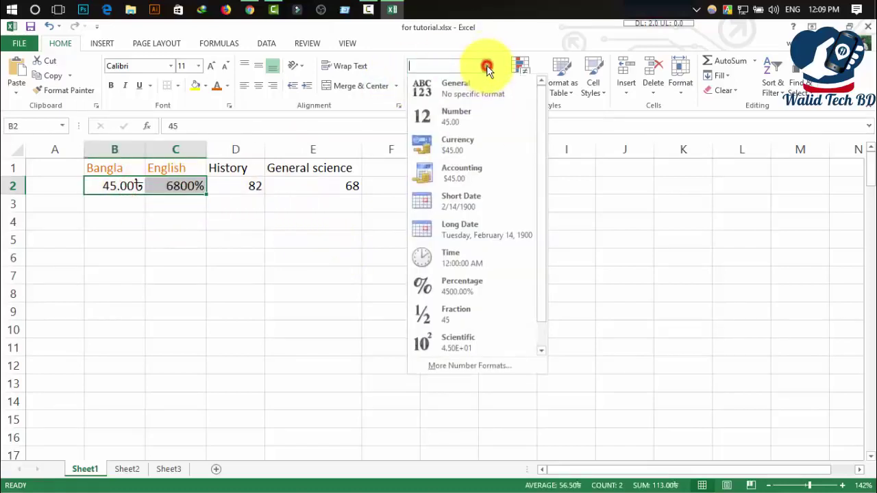
pyautogui.click(459, 93)
pyautogui.click(259, 239)
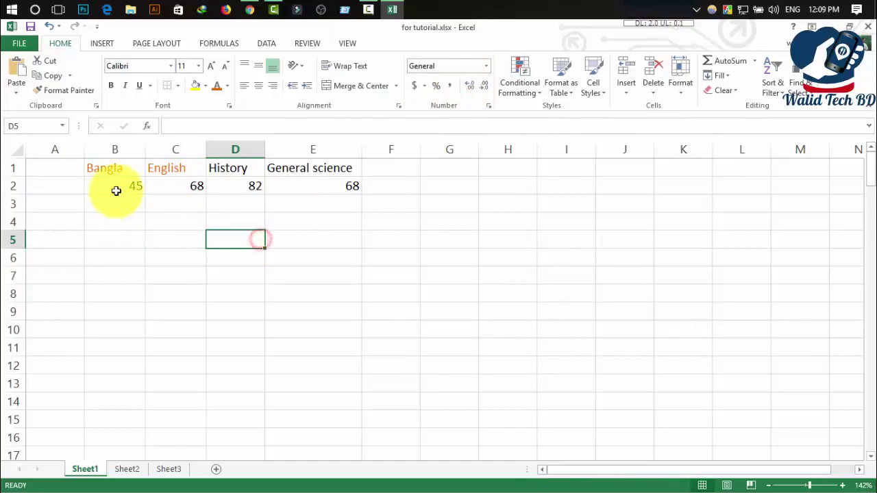
pyautogui.moveTo(140, 186); pyautogui.dragTo(196, 186)
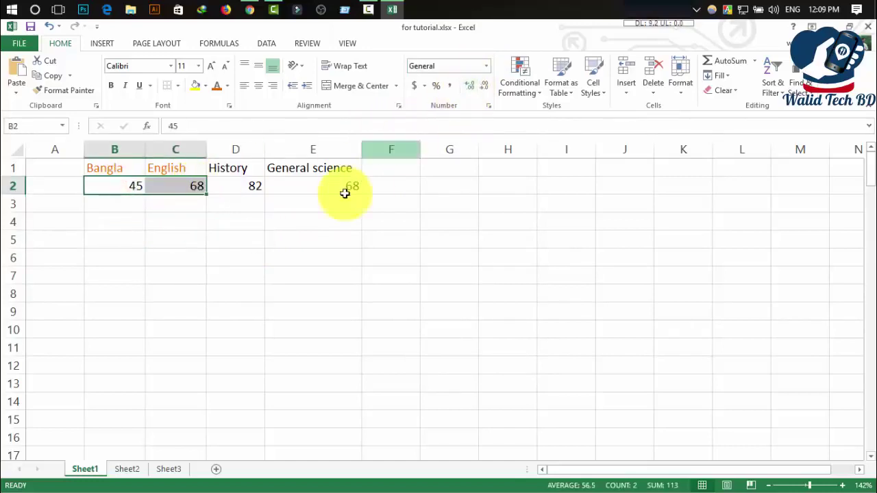
pyautogui.moveTo(131, 186); pyautogui.dragTo(185, 187)
# Format B2:C2 as Number with two decimals, showing 45.00 and 68.00.
pyautogui.click(483, 65)
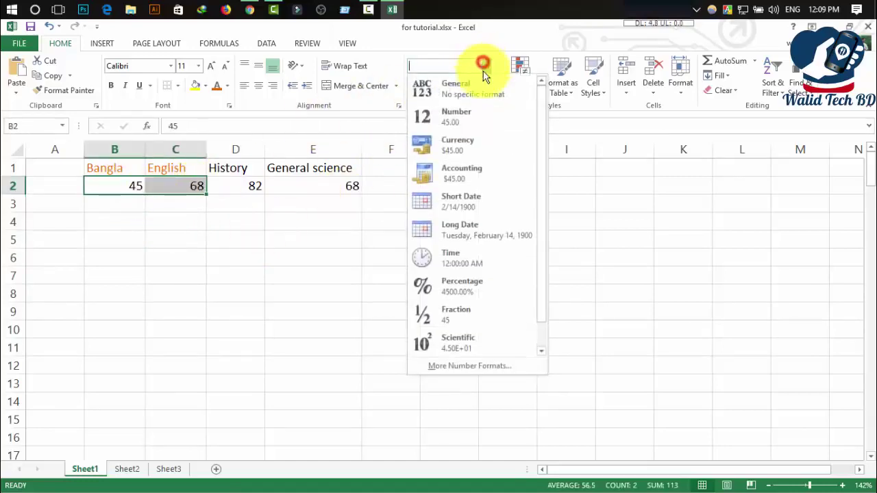
pyautogui.click(480, 122)
pyautogui.click(368, 184)
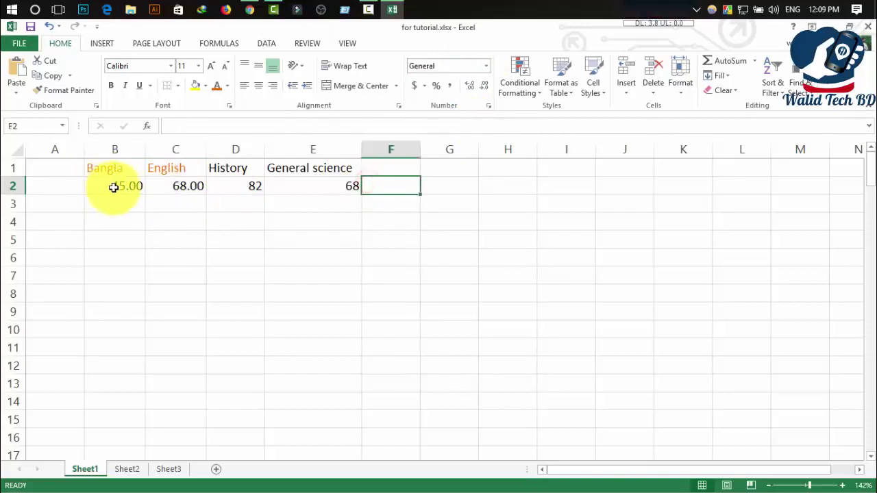
pyautogui.moveTo(111, 187); pyautogui.dragTo(173, 186)
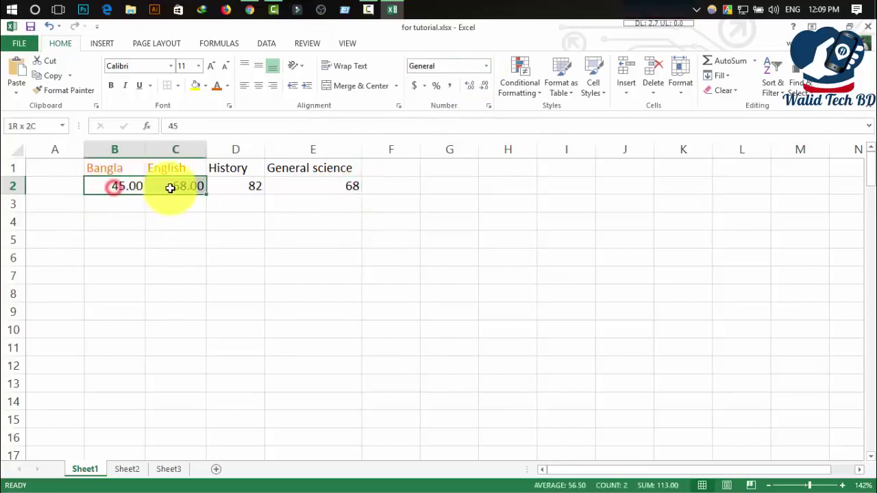
# Increase the marks' decimal places twice, decrease once, then review B2 and C2.
pyautogui.click(467, 86)
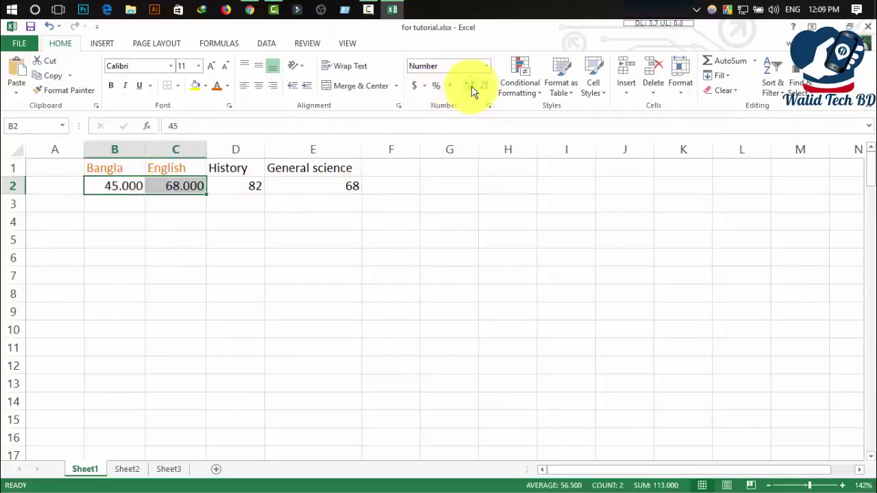
pyautogui.click(473, 86)
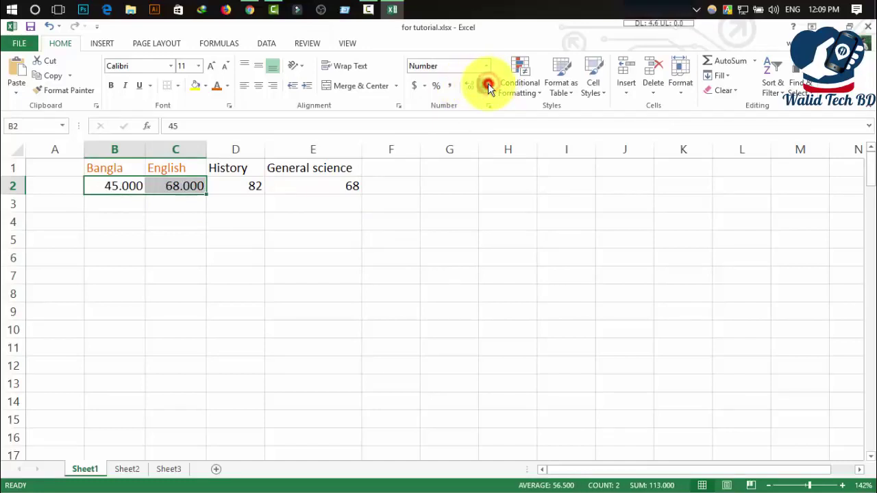
pyautogui.click(488, 85)
pyautogui.click(333, 235)
pyautogui.click(166, 185)
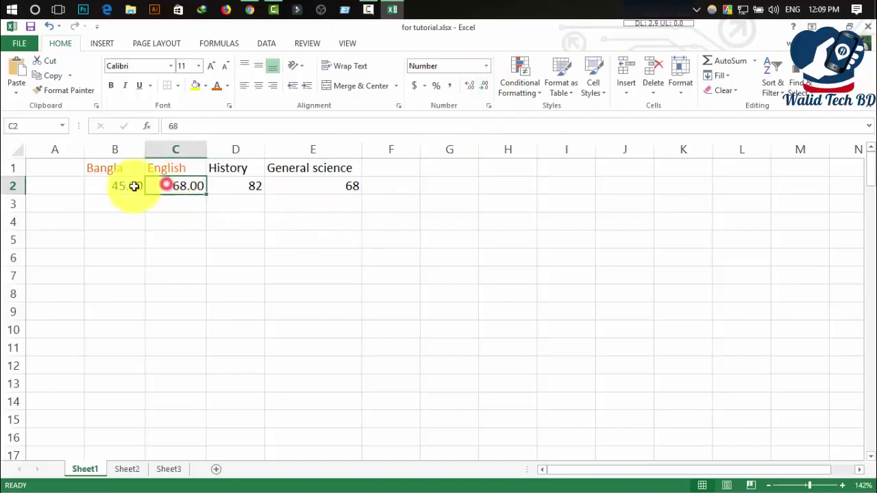
pyautogui.click(135, 186)
pyautogui.click(182, 186)
pyautogui.click(131, 189)
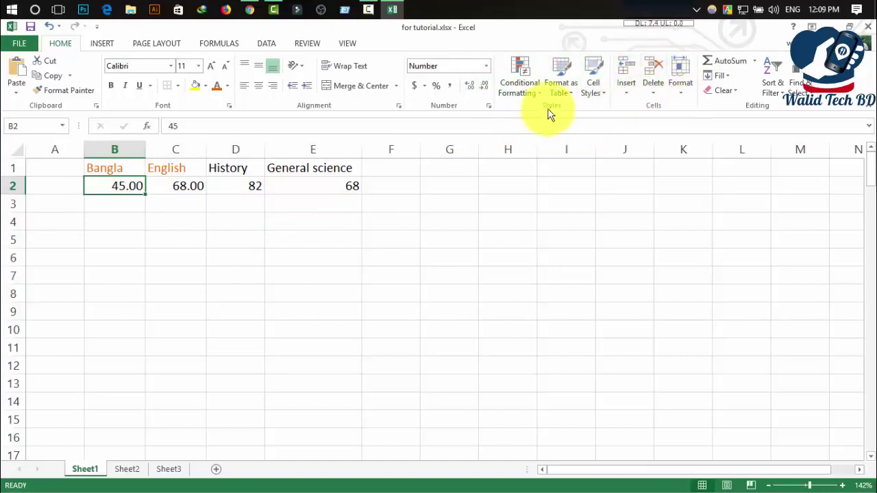
pyautogui.click(233, 201)
pyautogui.moveTo(114, 185)
pyautogui.mouseDown()
pyautogui.moveTo(340, 209)
pyautogui.moveTo(339, 220)
pyautogui.mouseUp()
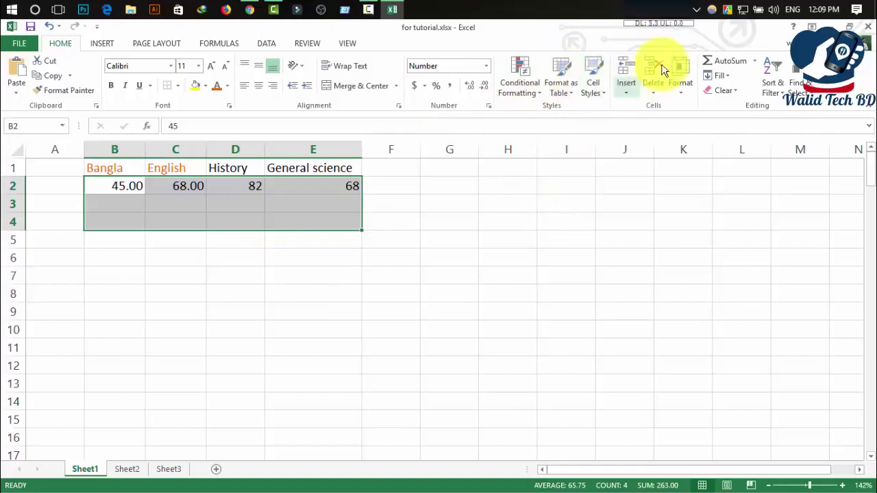
pyautogui.click(331, 222)
pyautogui.click(162, 188)
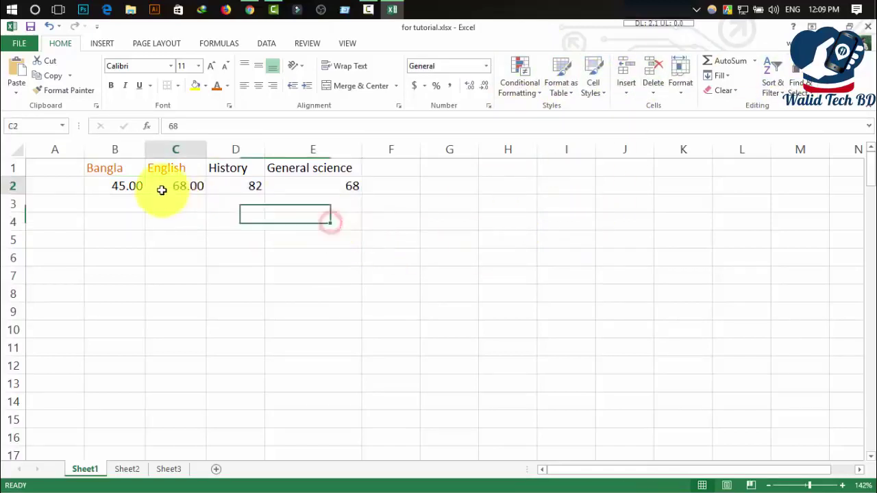
pyautogui.click(113, 185)
pyautogui.click(120, 220)
pyautogui.click(117, 186)
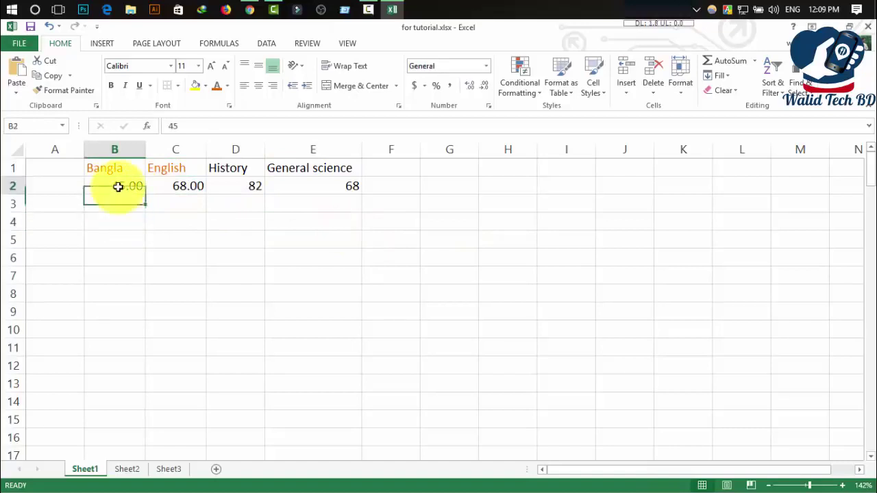
pyautogui.click(120, 222)
pyautogui.click(118, 202)
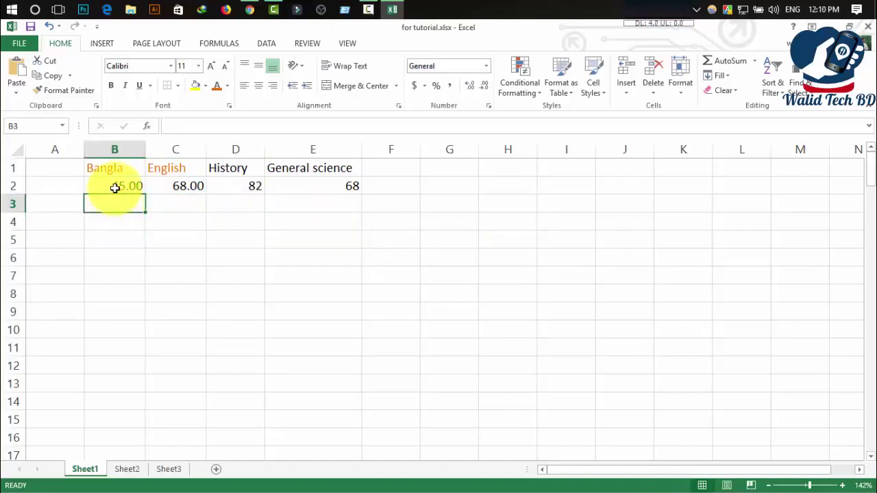
pyautogui.click(114, 187)
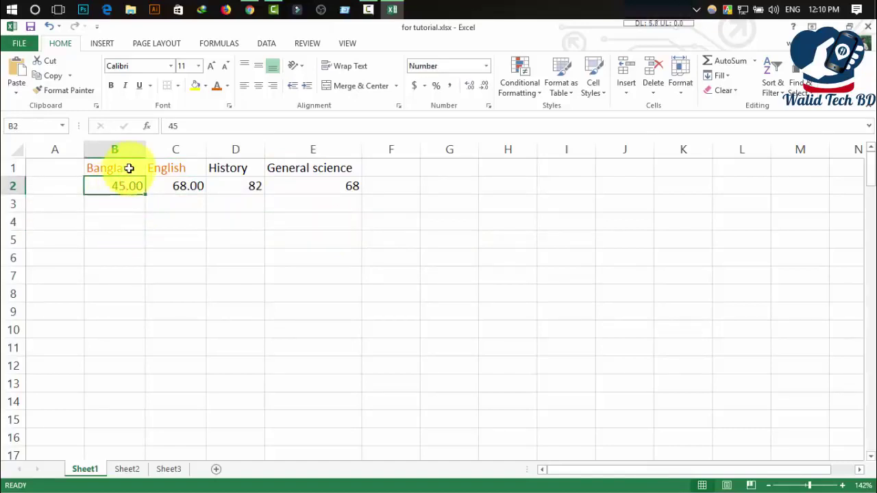